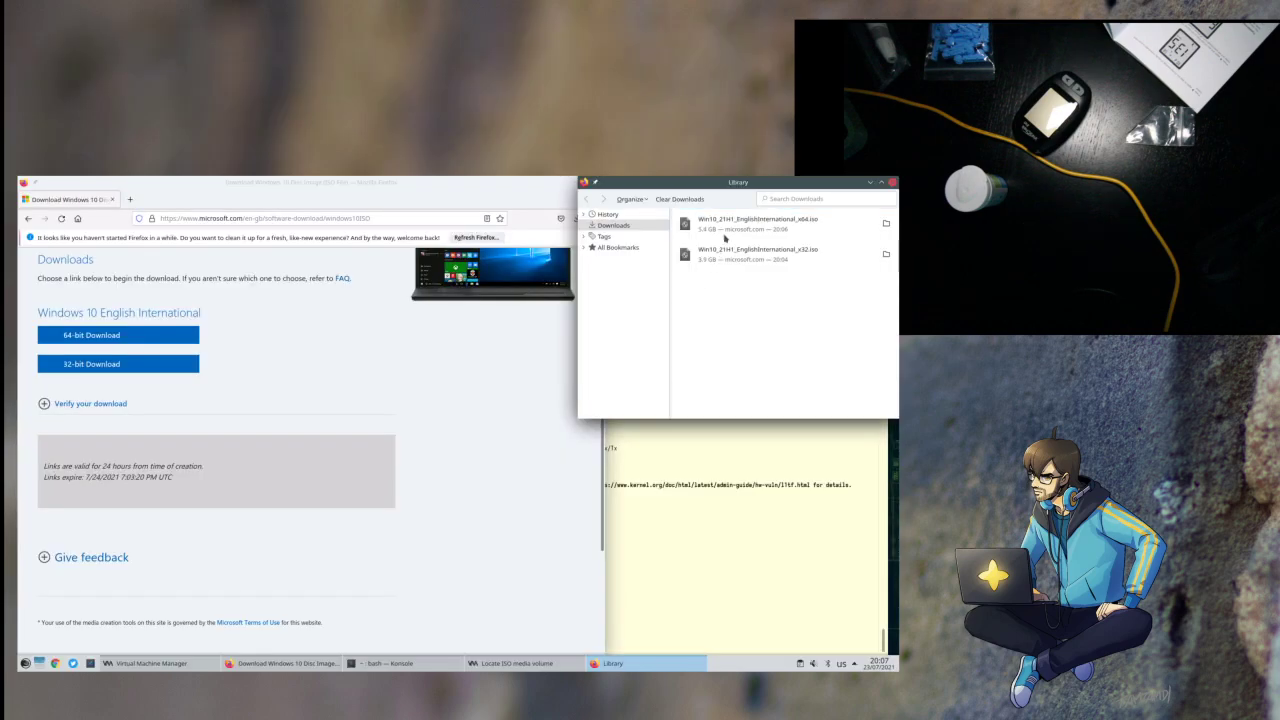
- Show the downloaded Win10_21H1_EnglishInternational_x64.iso in its containing folder and close the file manager window
left_click(886, 224)
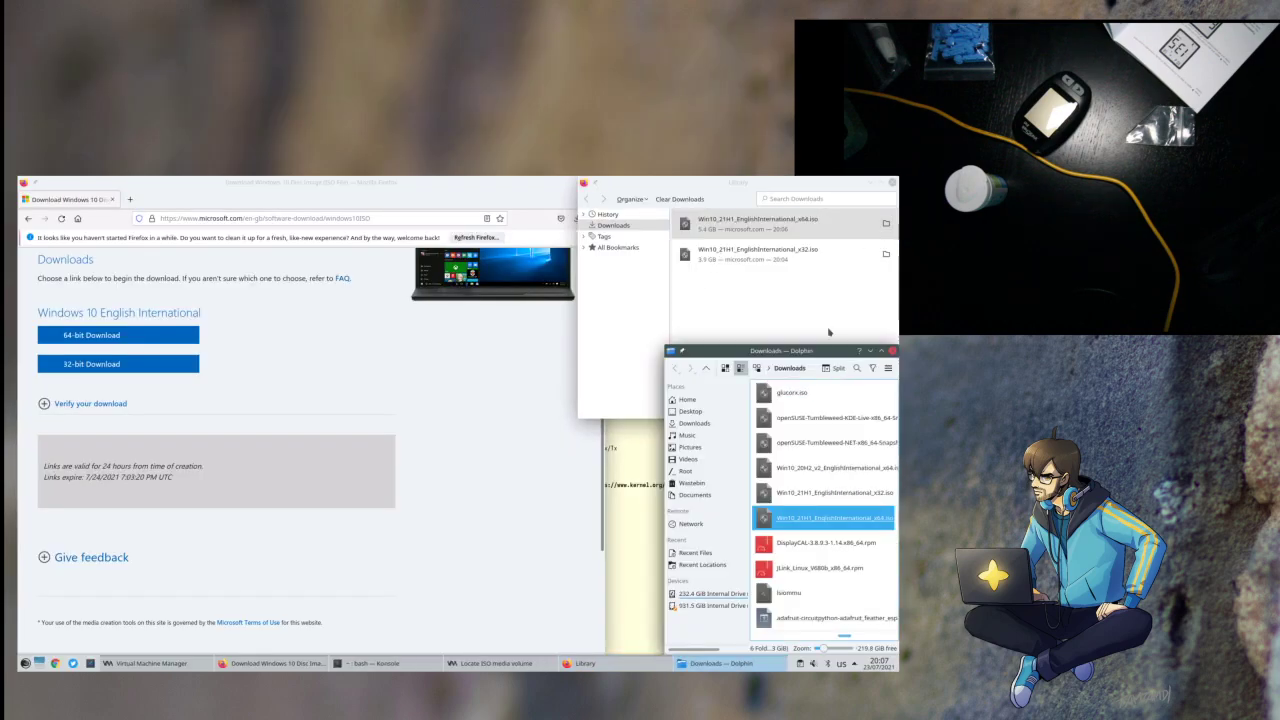
left_click(892, 351)
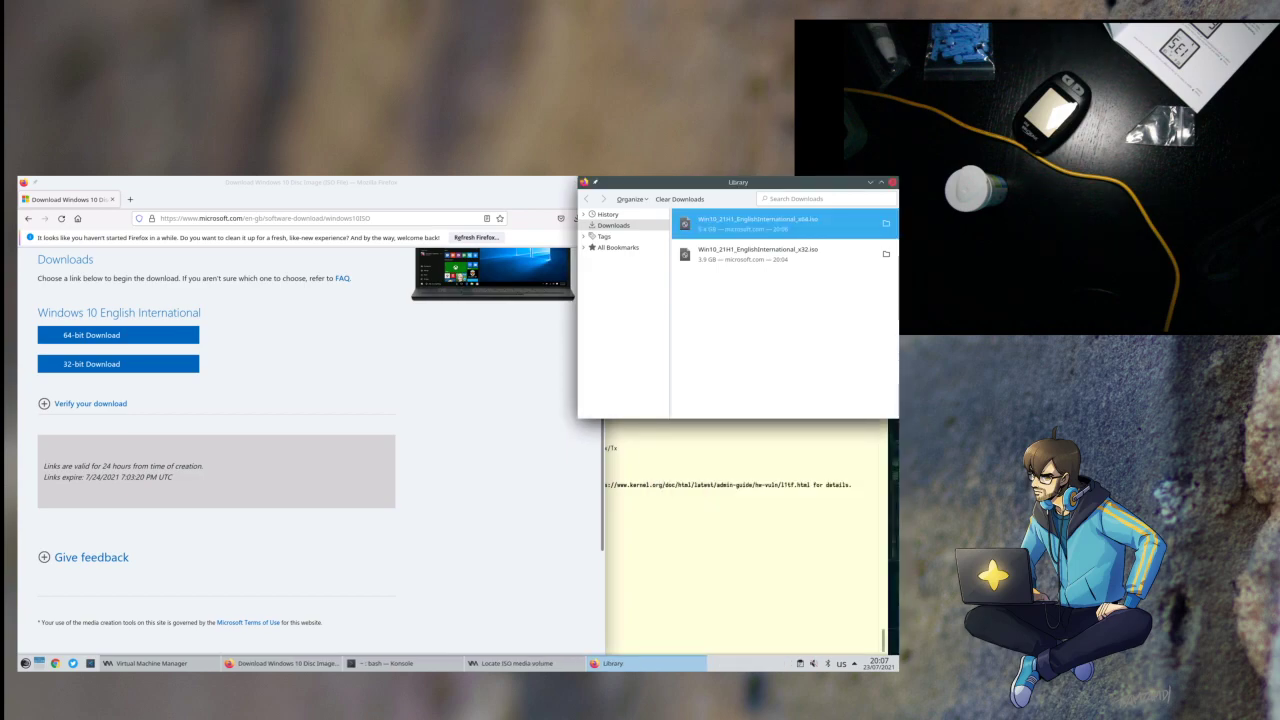
- In the ISO volume picker, refresh the Downloads pool and choose Win10_21H1_EnglishInternational_x32.iso as install media
left_click(515, 663)
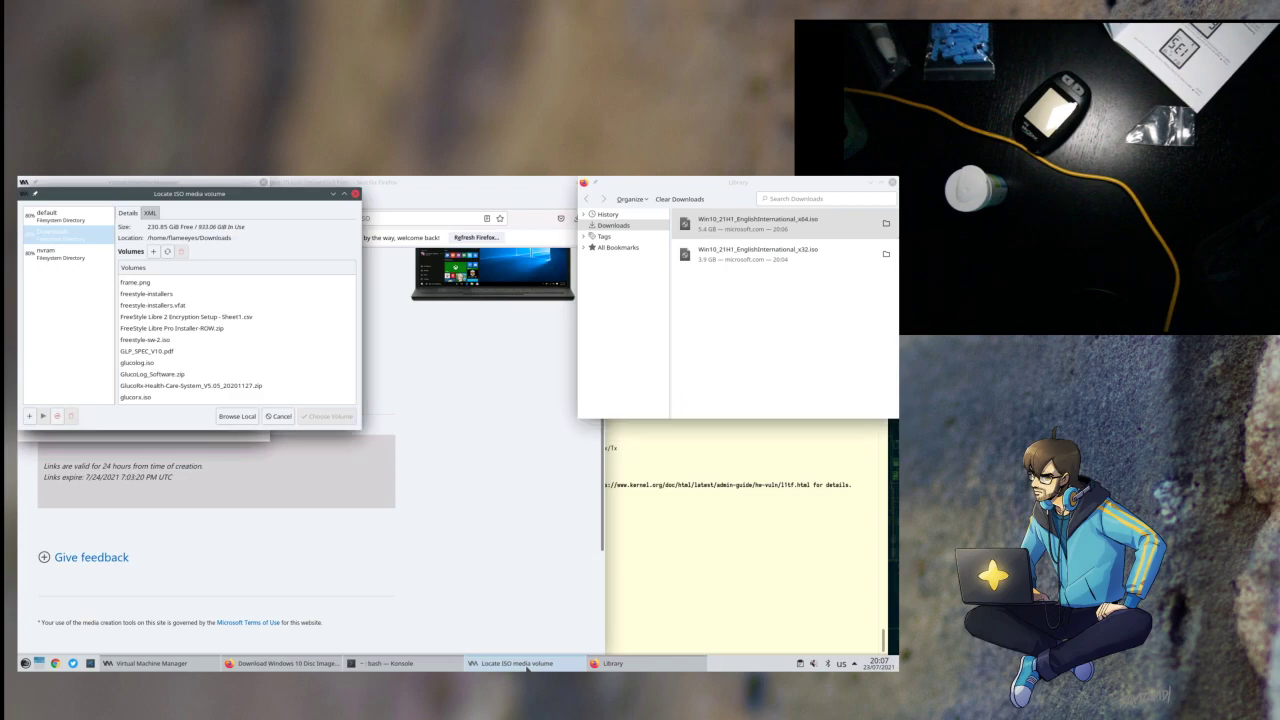
left_click(171, 253)
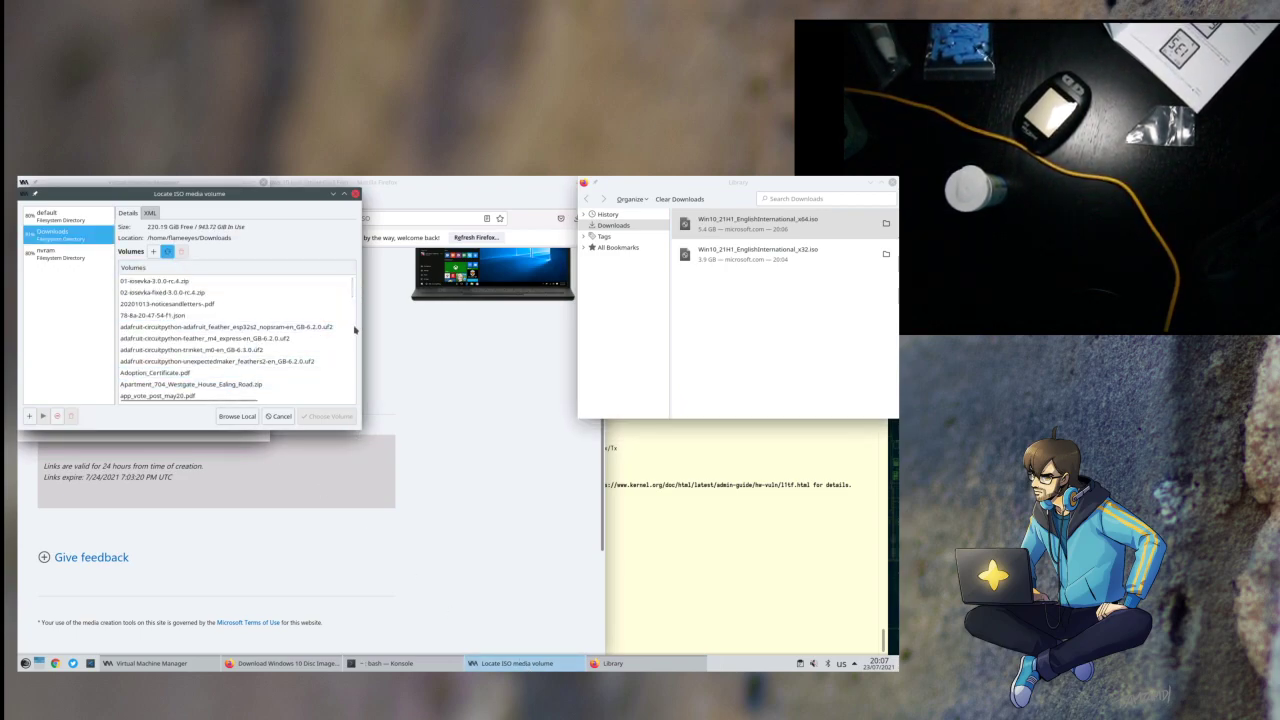
scroll(352, 293, "down", 15)
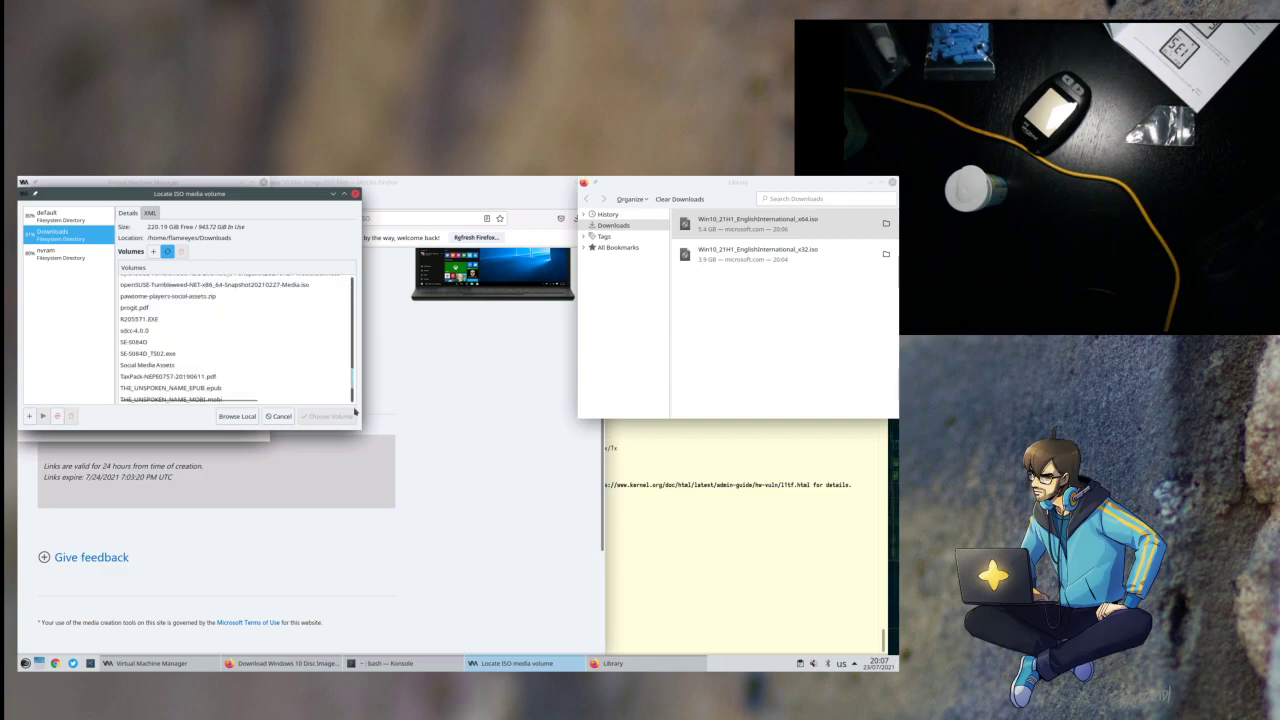
left_click(233, 375)
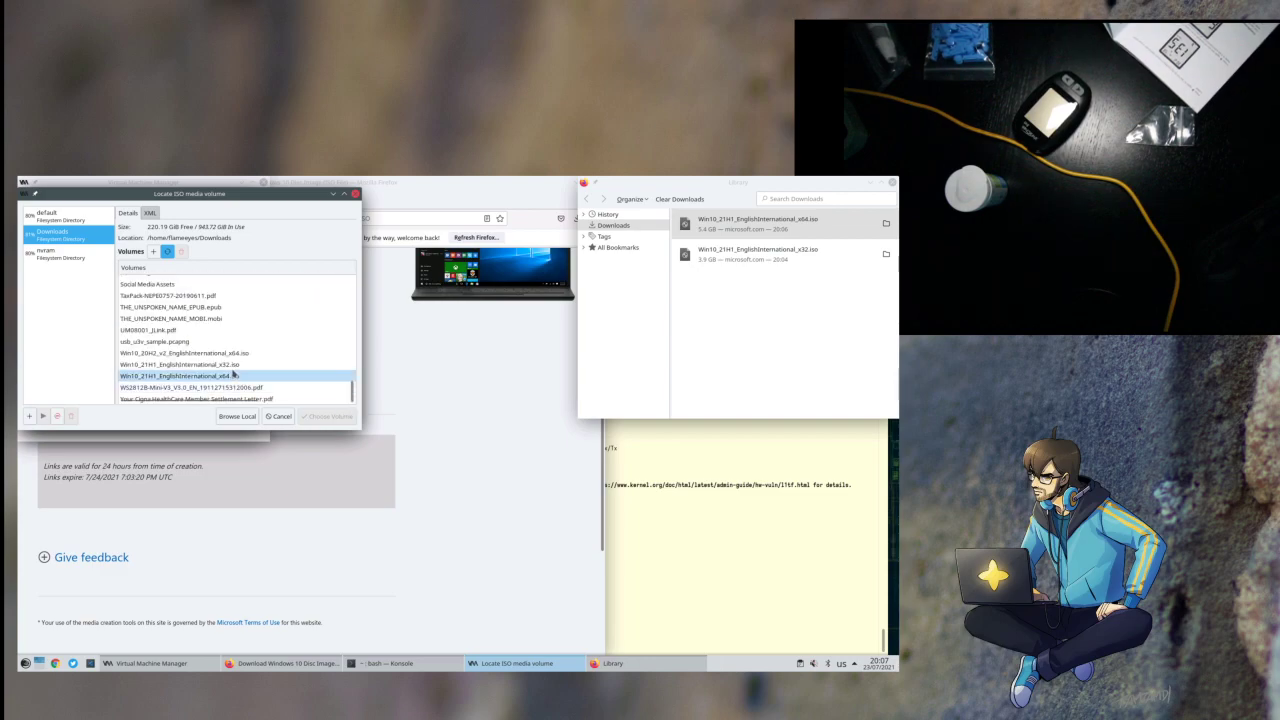
left_click(230, 365)
double_click(230, 365)
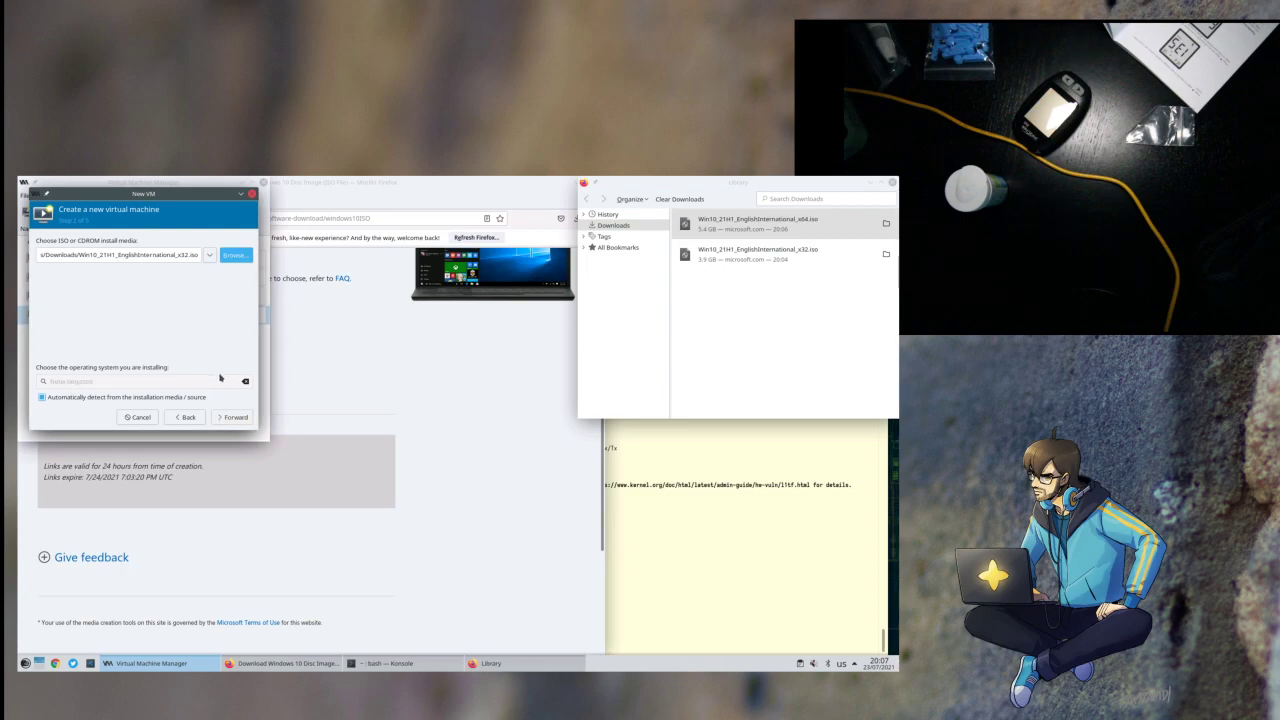
- Return to the wizard's first page, set the architecture to i686 and proceed to the install media page
left_click(228, 419)
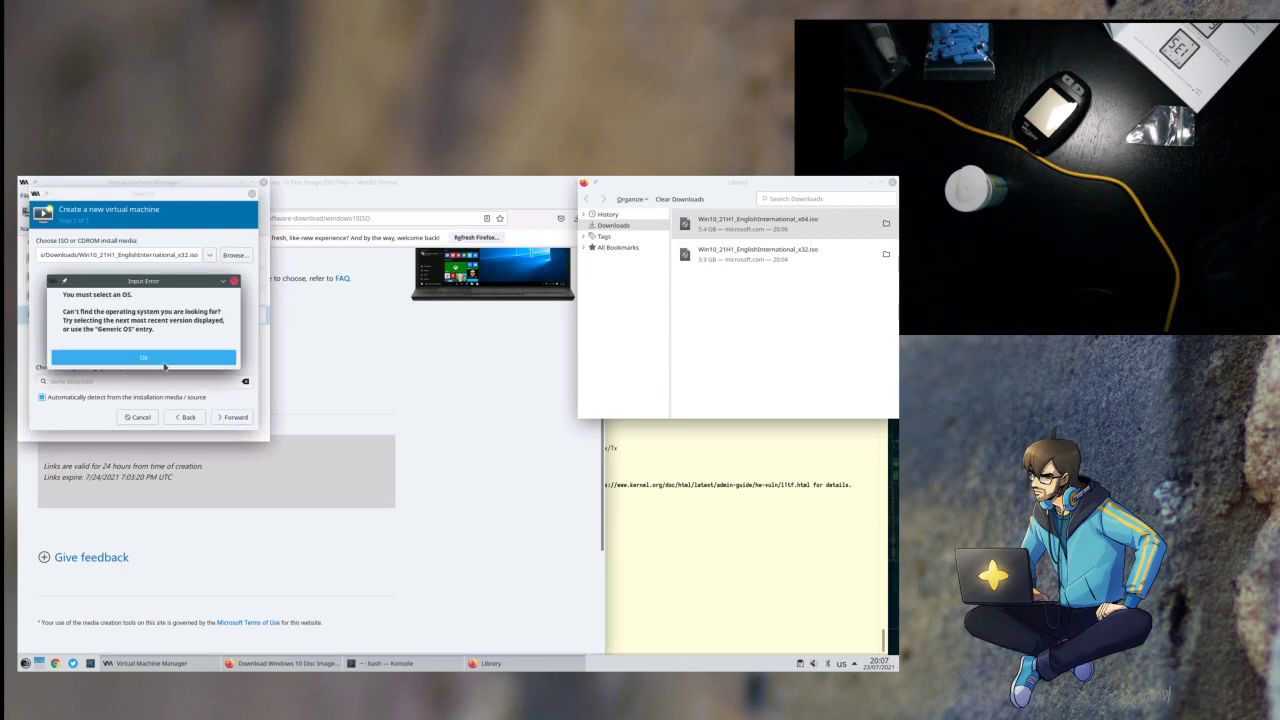
left_click(168, 362)
left_click(182, 417)
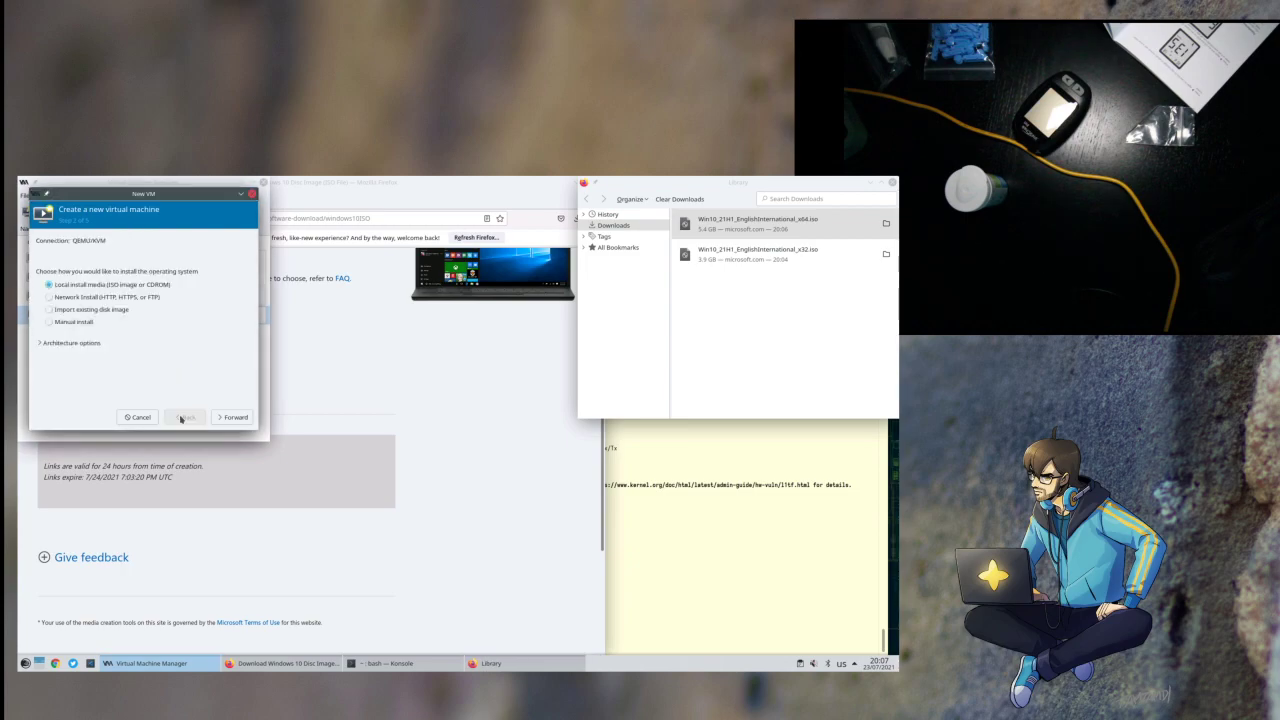
left_click(94, 345)
left_click(96, 358)
left_click(100, 375)
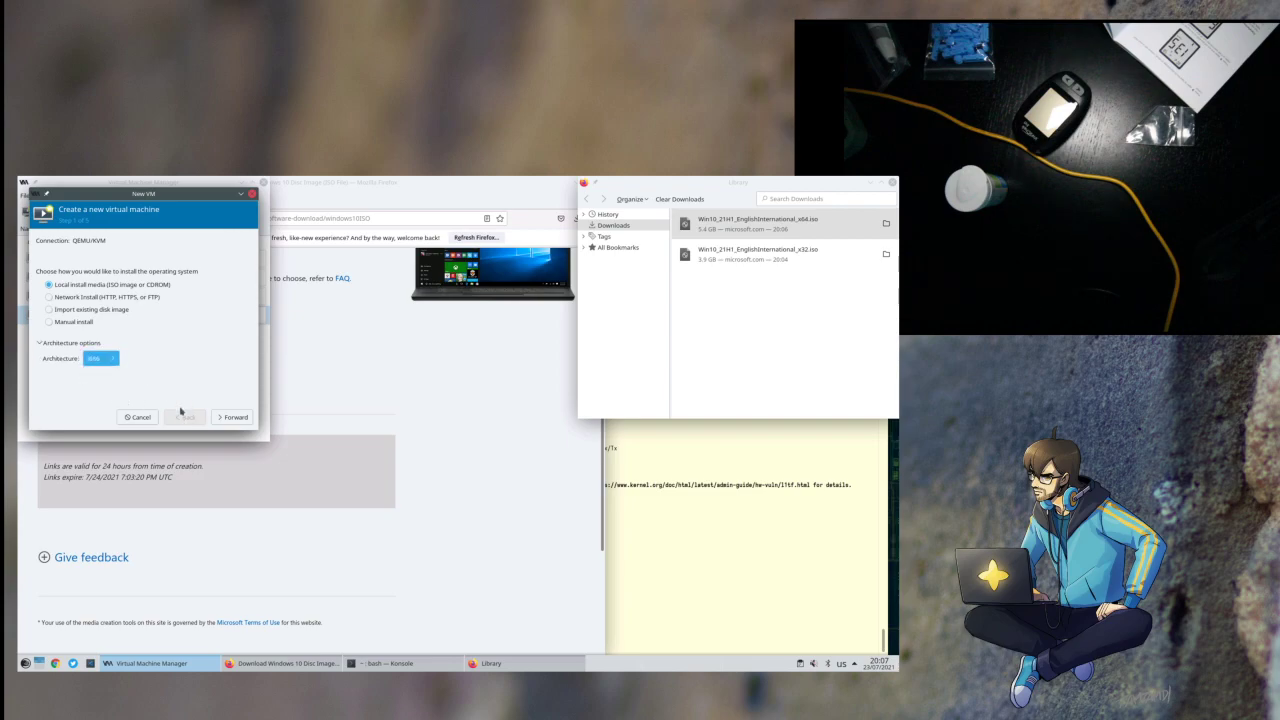
left_click(232, 417)
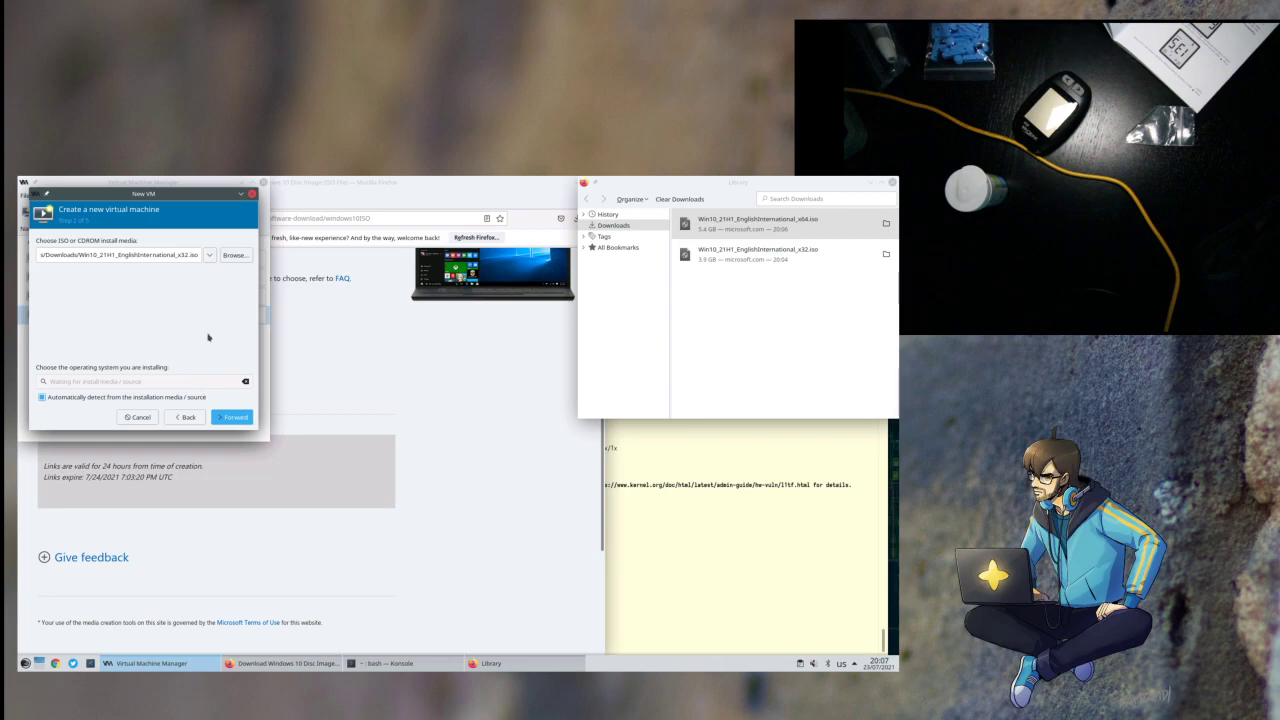
- Choose Win10_21H1_EnglishInternational_x32.iso as install media again and try to continue with automatic operating system detection
left_click(209, 256)
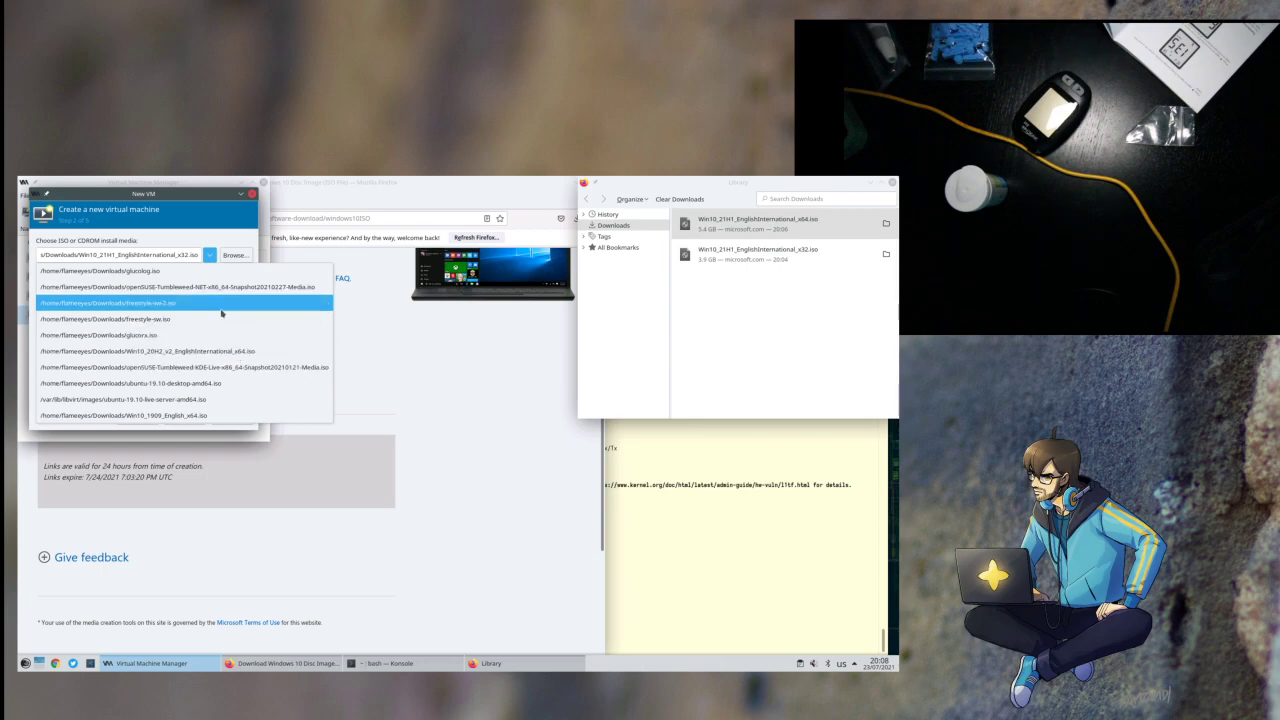
left_click(237, 254)
left_click(237, 254)
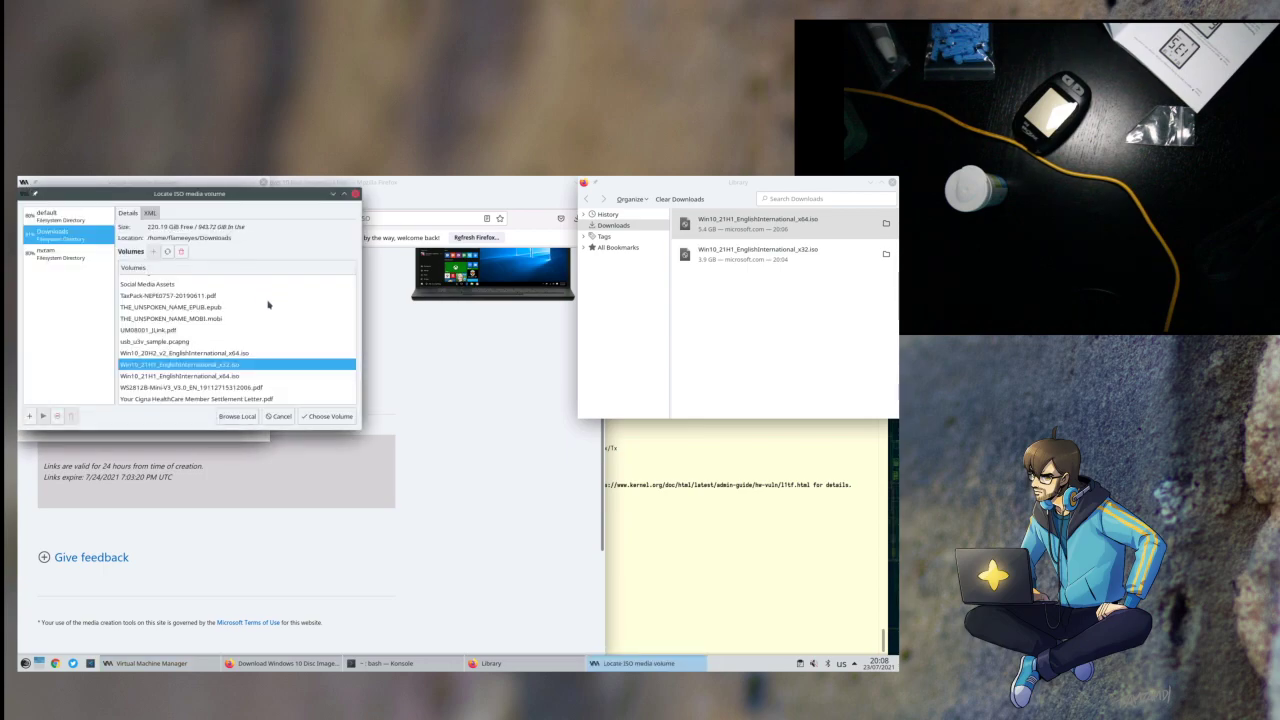
double_click(236, 365)
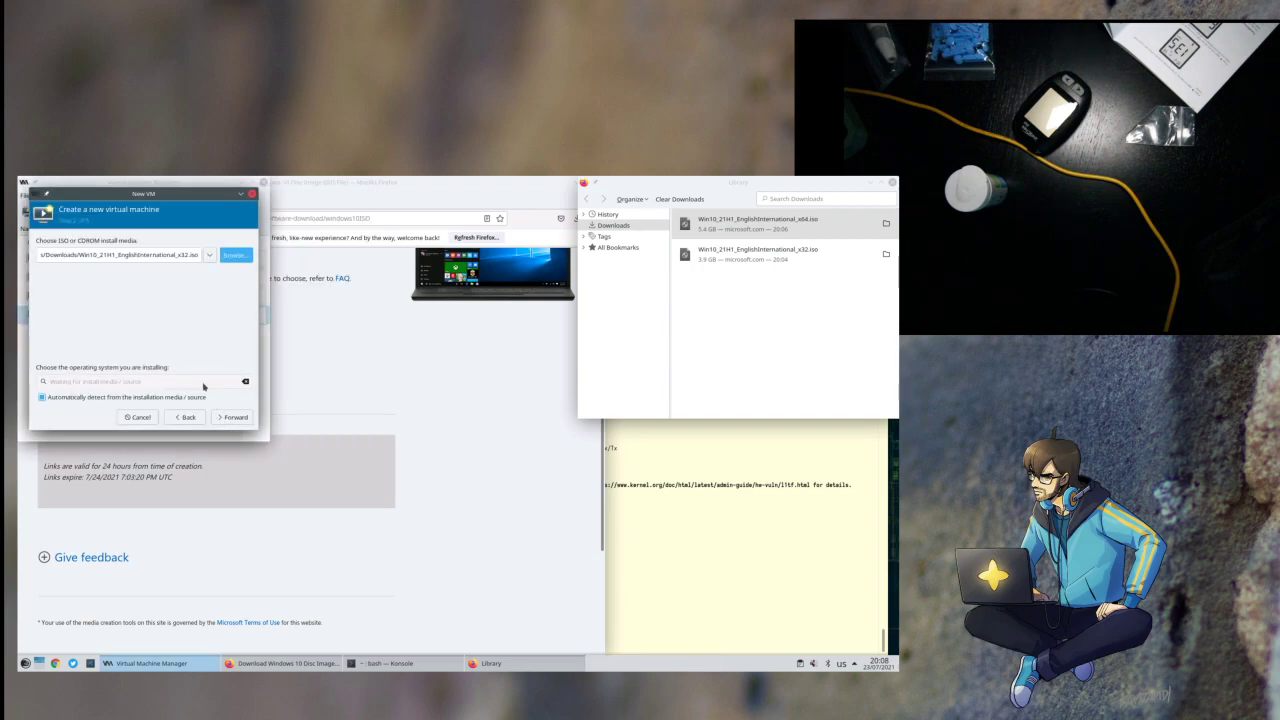
left_click(232, 416)
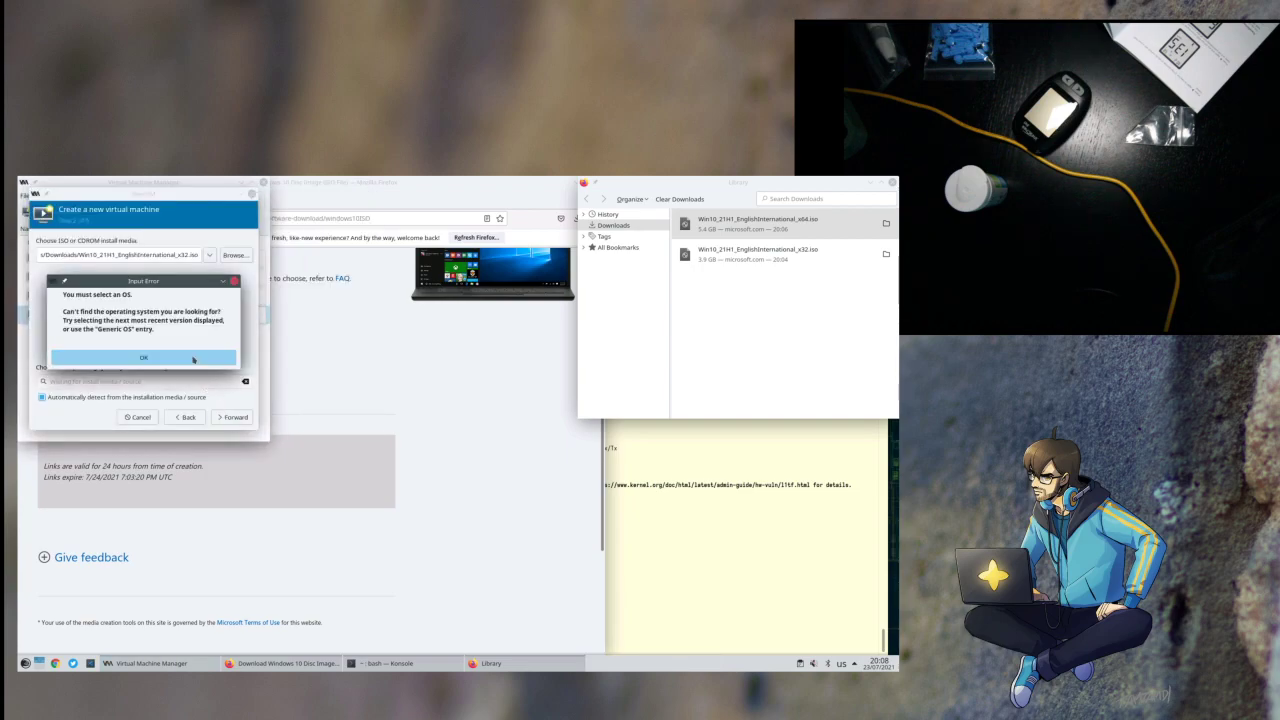
left_click(135, 357)
- Disable automatic operating system detection, select Microsoft Windows 10 (win10) manually and continue
left_click(132, 398)
left_click(141, 381)
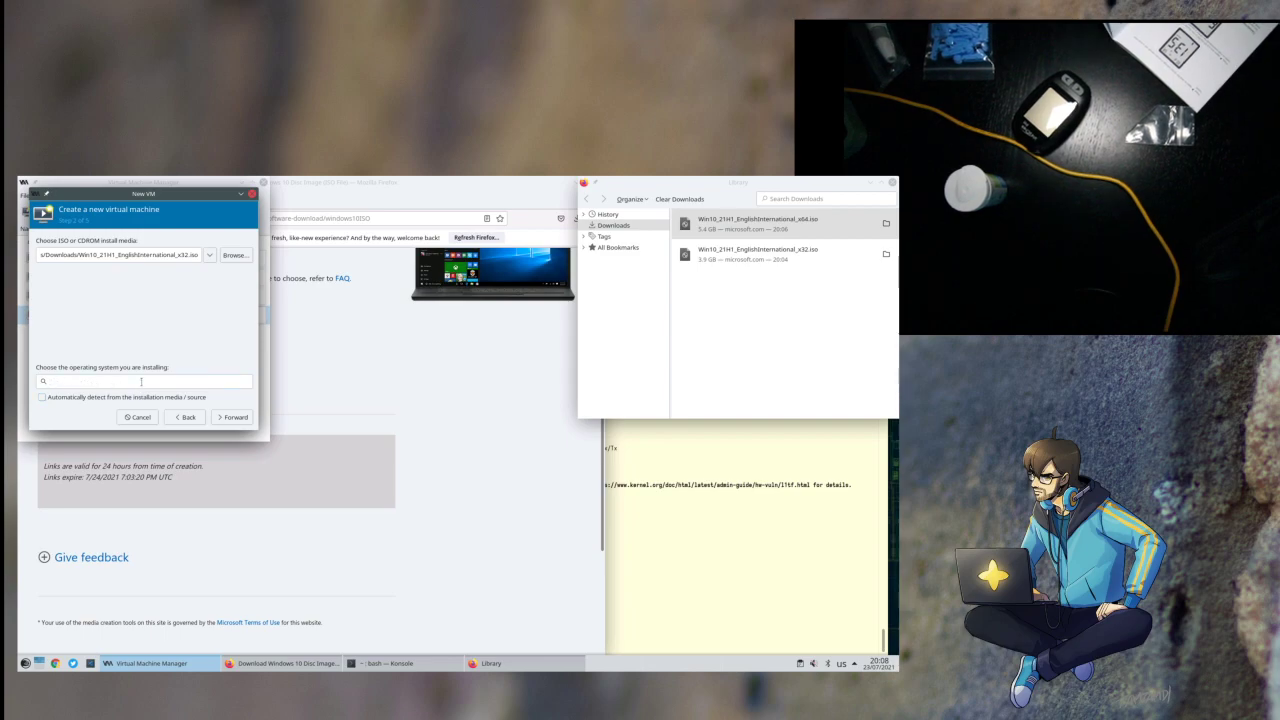
type("win")
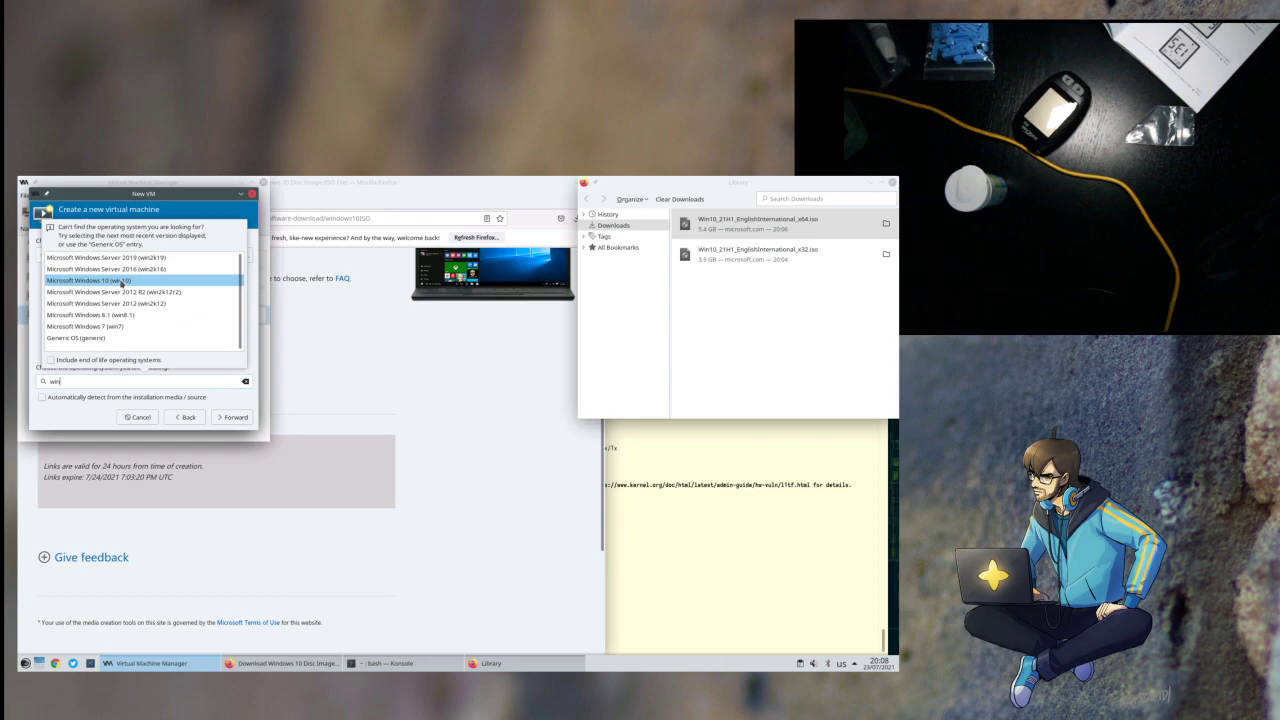
left_click(150, 280)
left_click(232, 417)
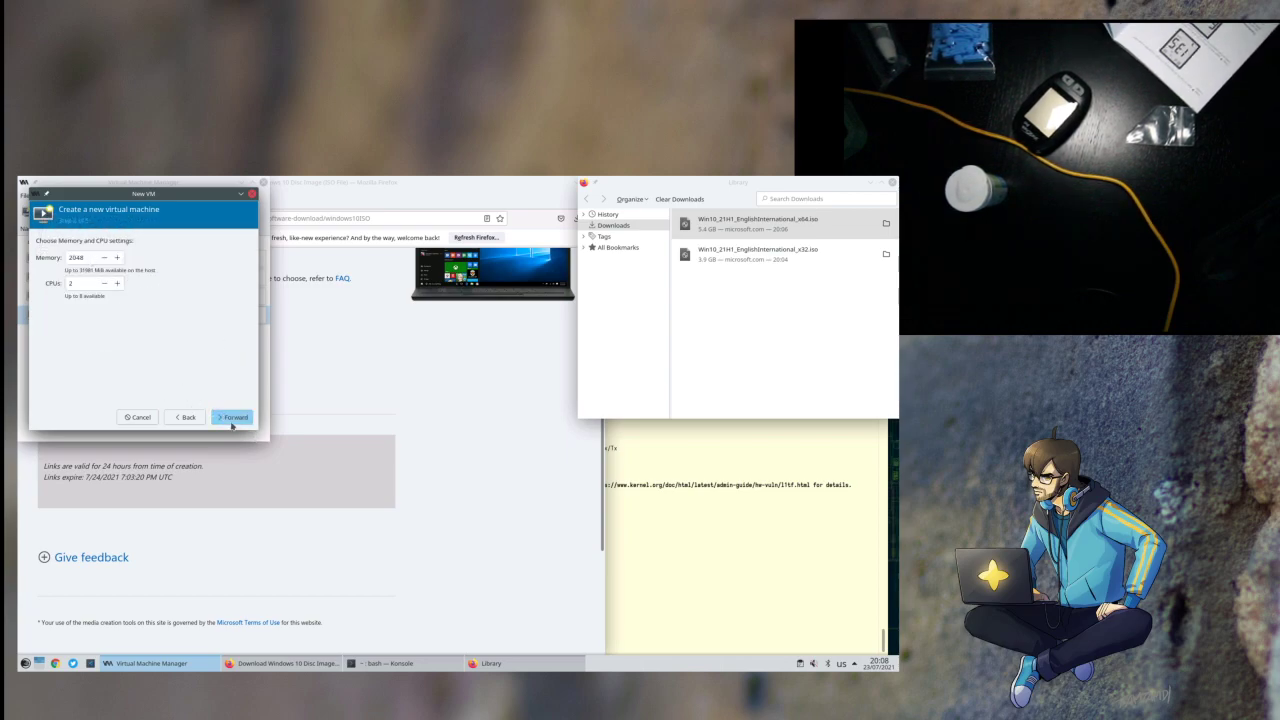
- Accept 2048 MiB of memory, 2 CPUs and a 32 GiB disk image for the virtual machine
left_click(229, 417)
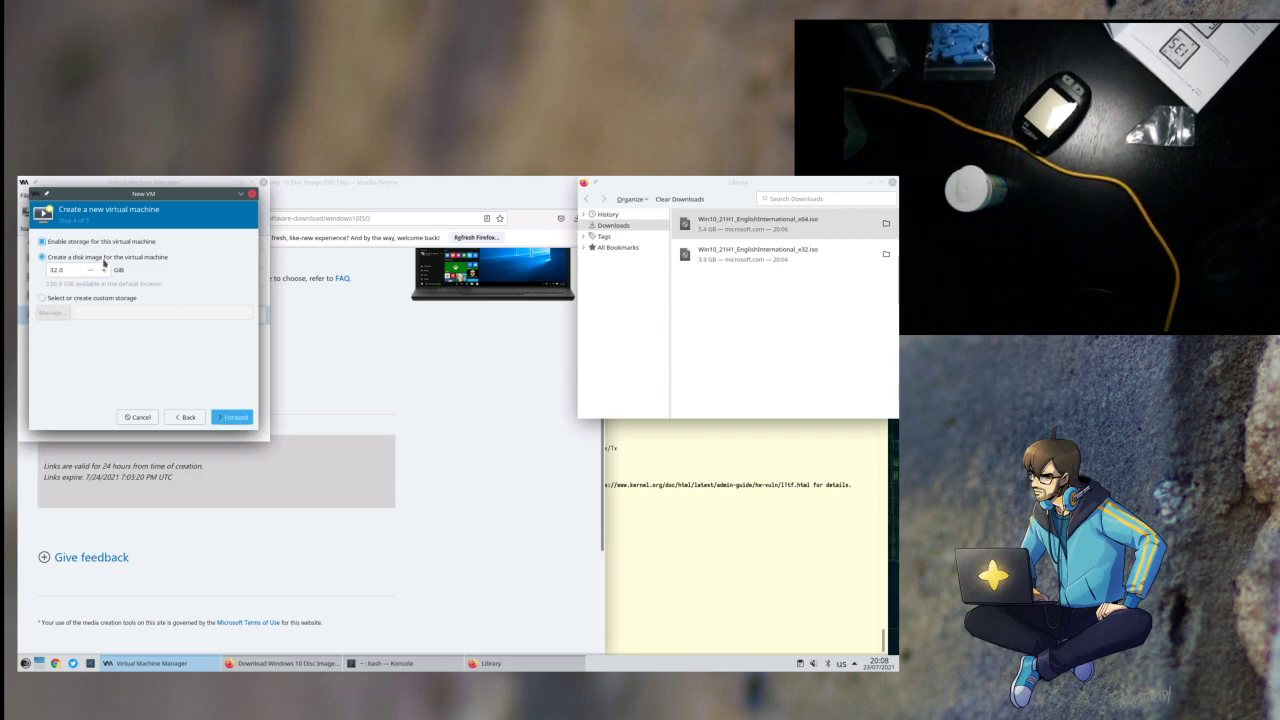
left_click(225, 414)
left_click(224, 414)
- Name the virtual machine win10-sidiary and finish the wizard with customisation of the configuration before install enabled
triple_click(90, 257)
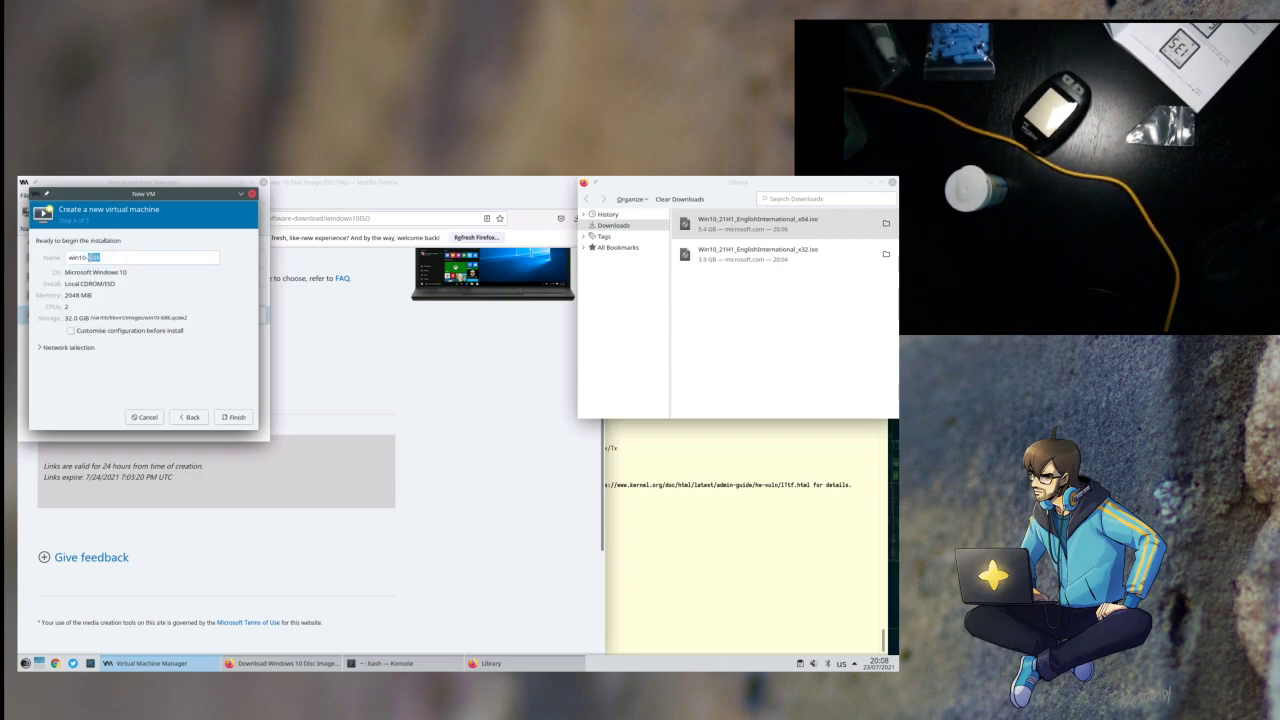
type("win10-sidiary")
left_click(91, 347)
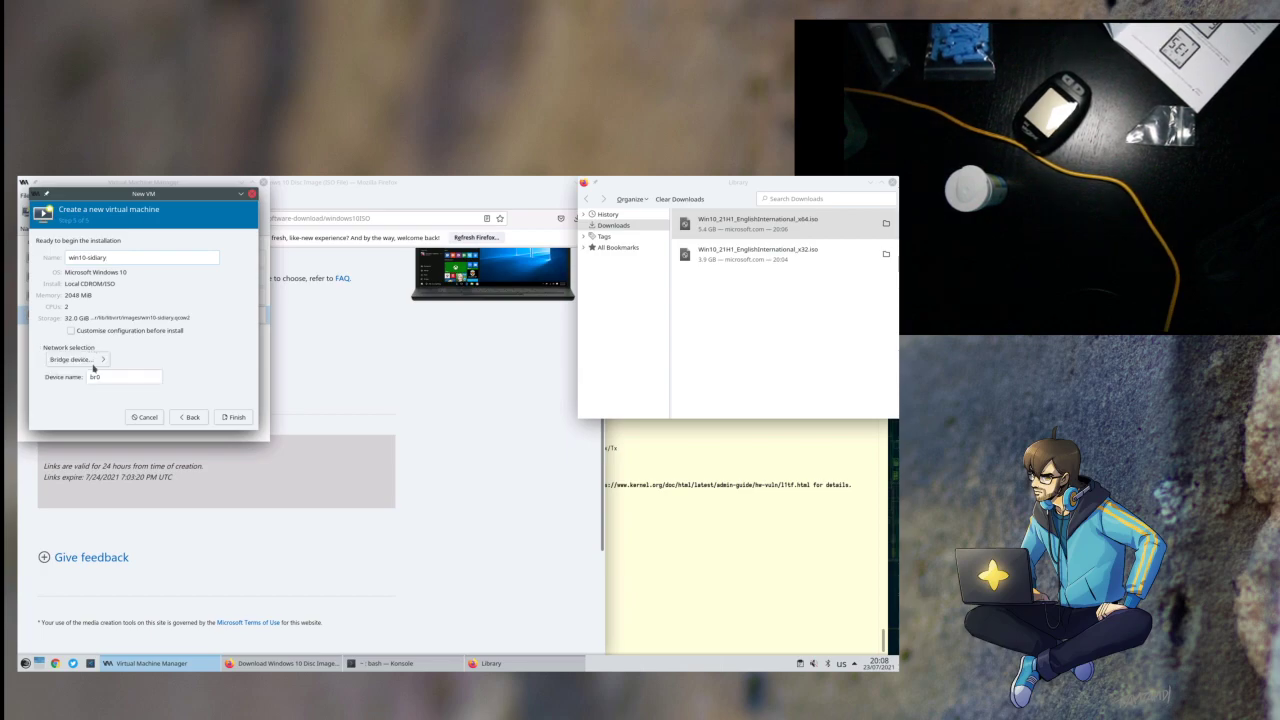
left_click(97, 364)
left_click(117, 341)
left_click(220, 418)
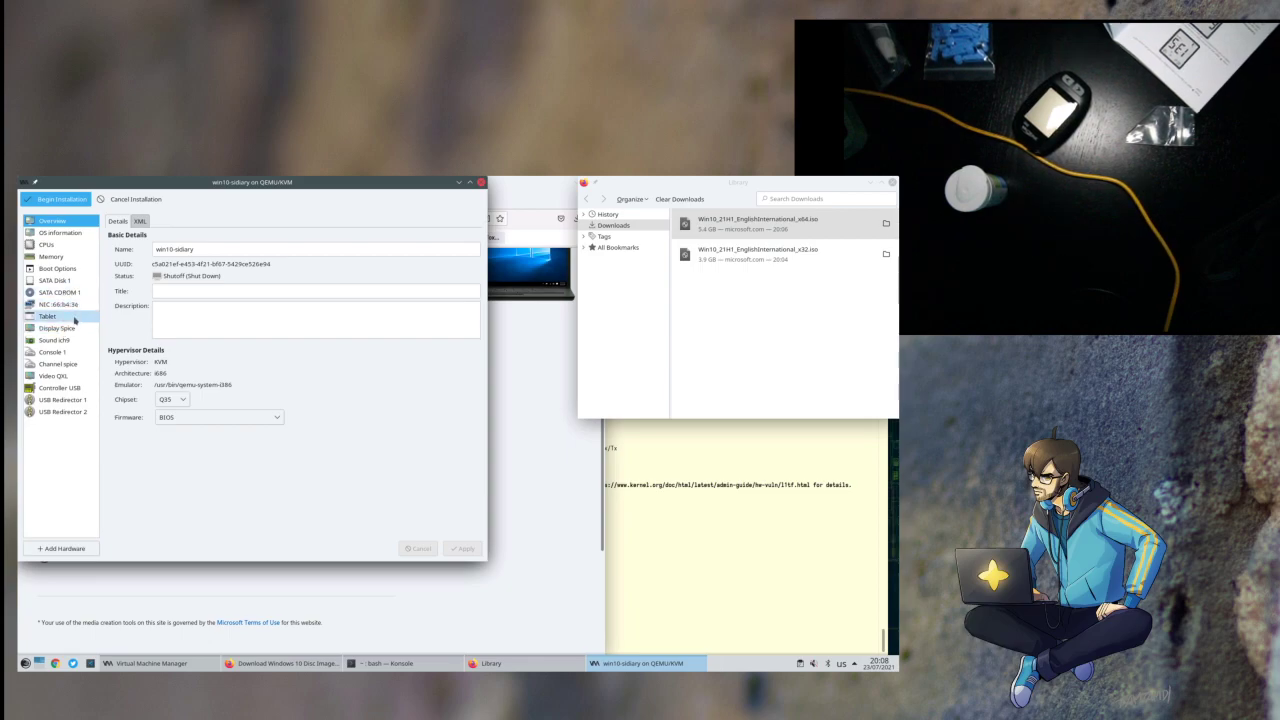
- Remove the bridged network interface from the virtual machine's hardware and confirm the removal
left_click(70, 304)
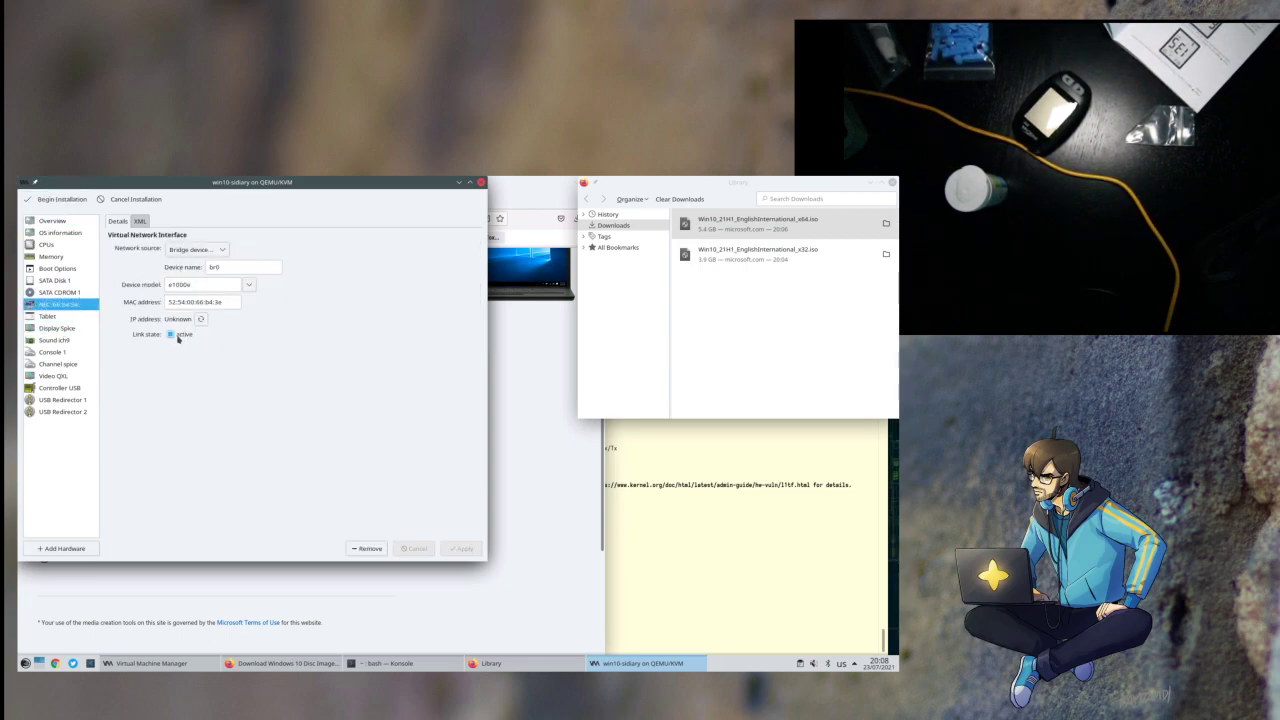
left_click(189, 250)
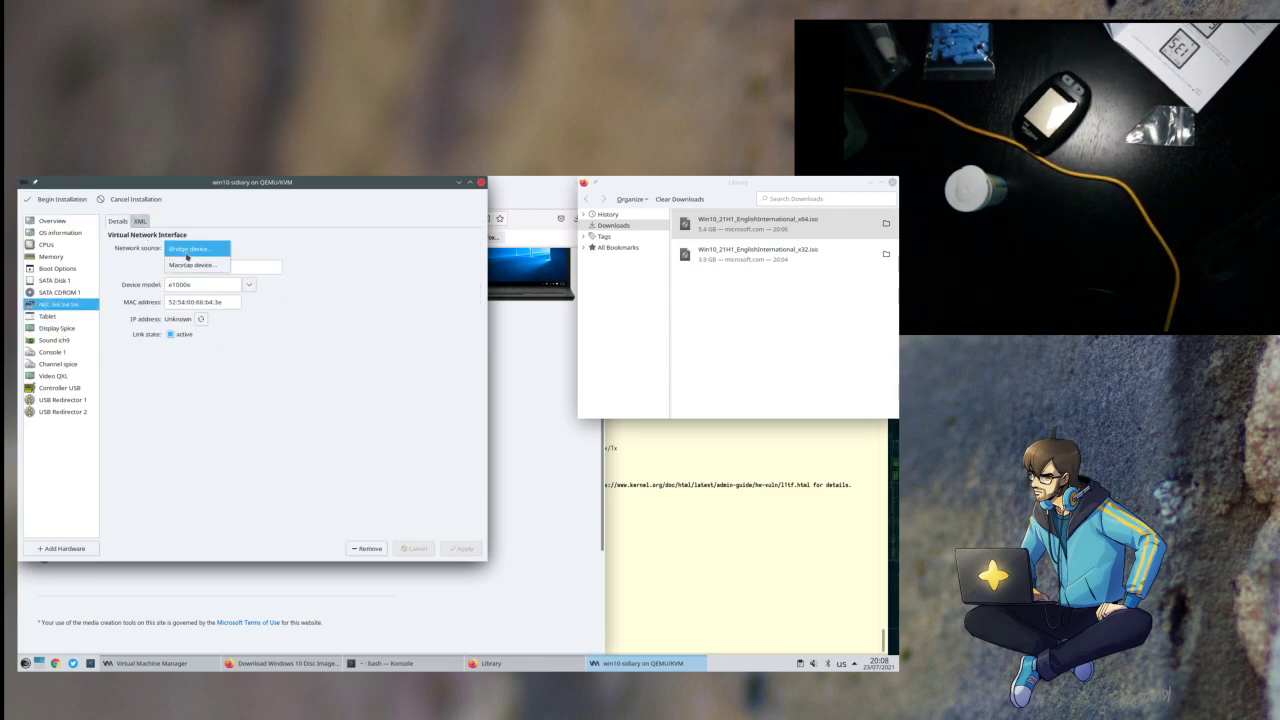
left_click(189, 252)
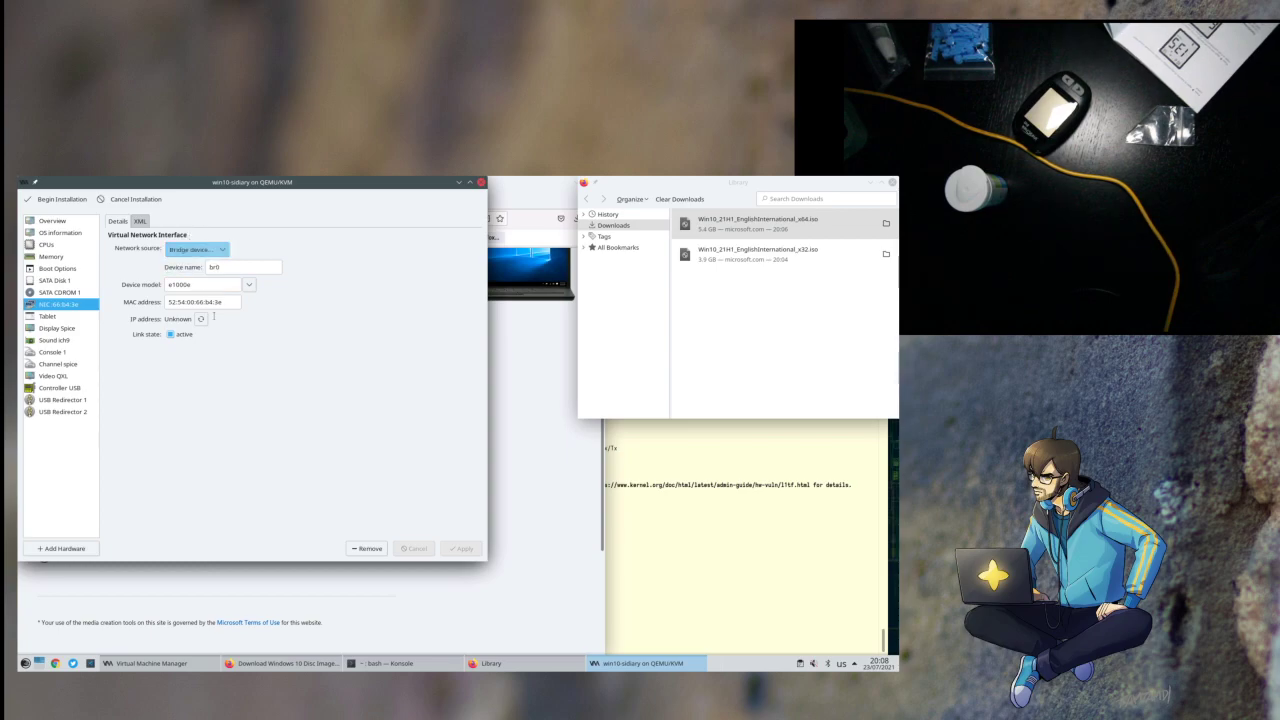
left_click(366, 548)
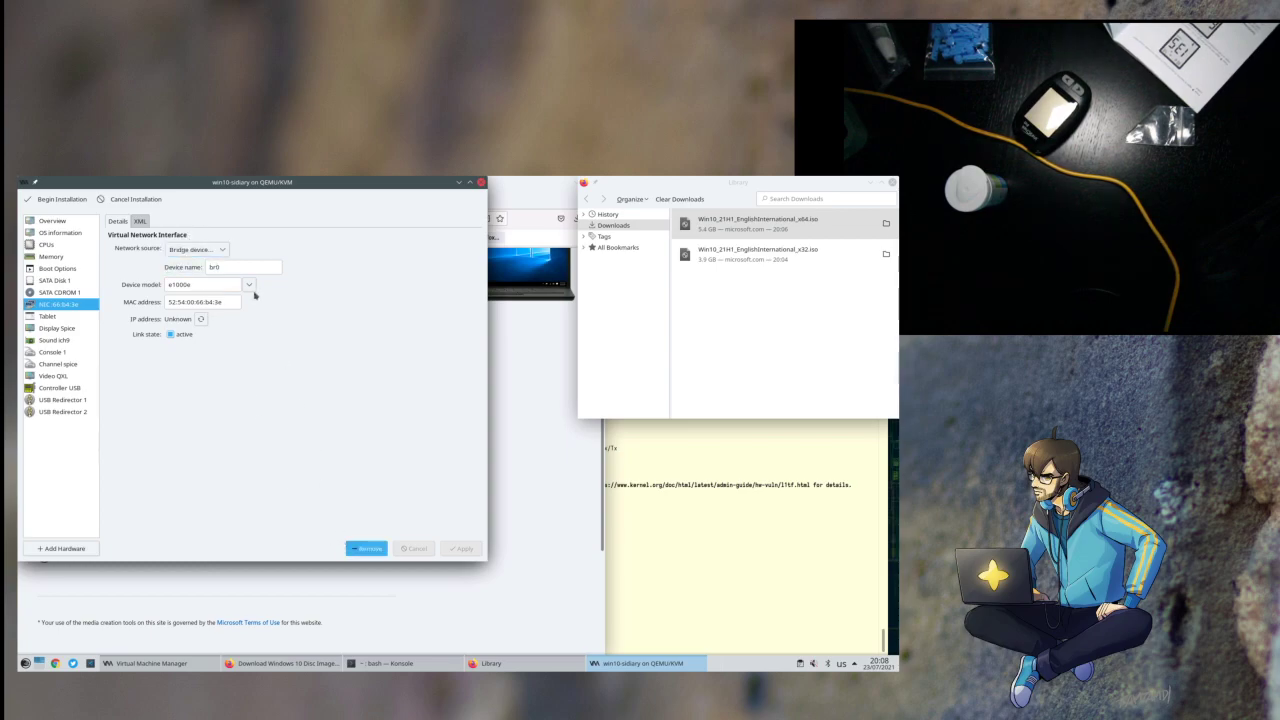
left_click(40, 291)
left_click(45, 304)
left_click(366, 548)
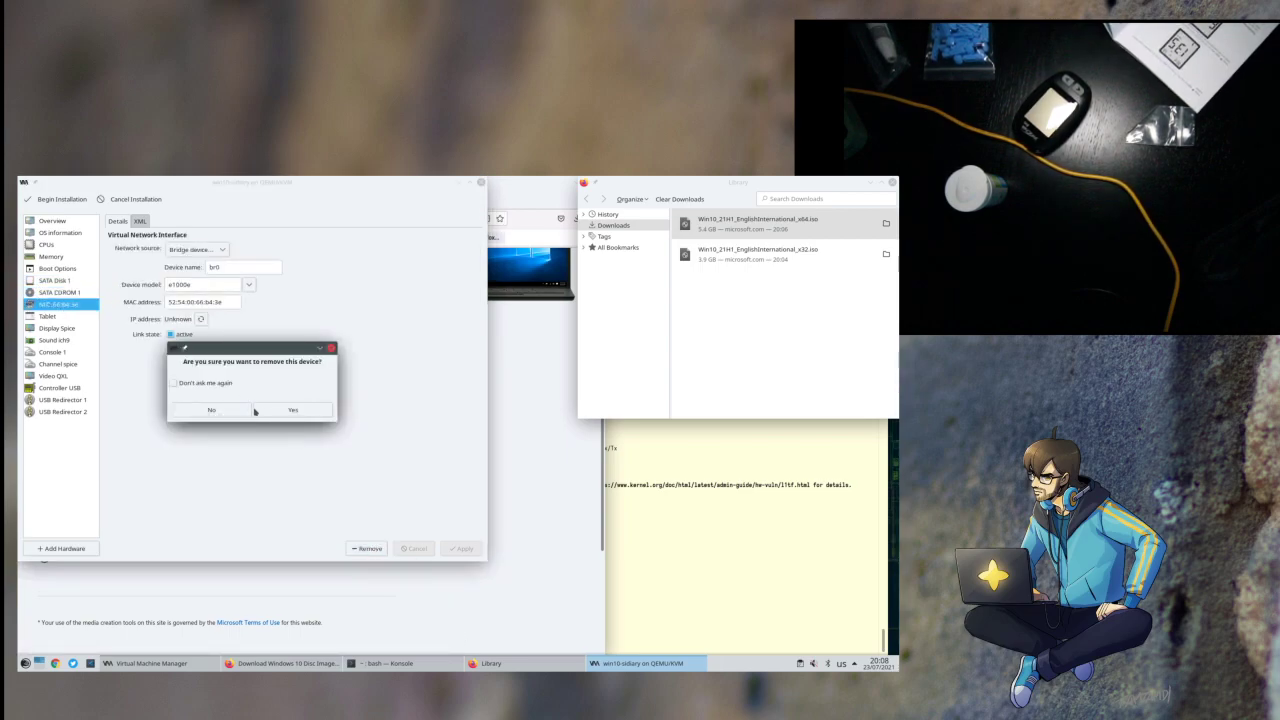
left_click(289, 409)
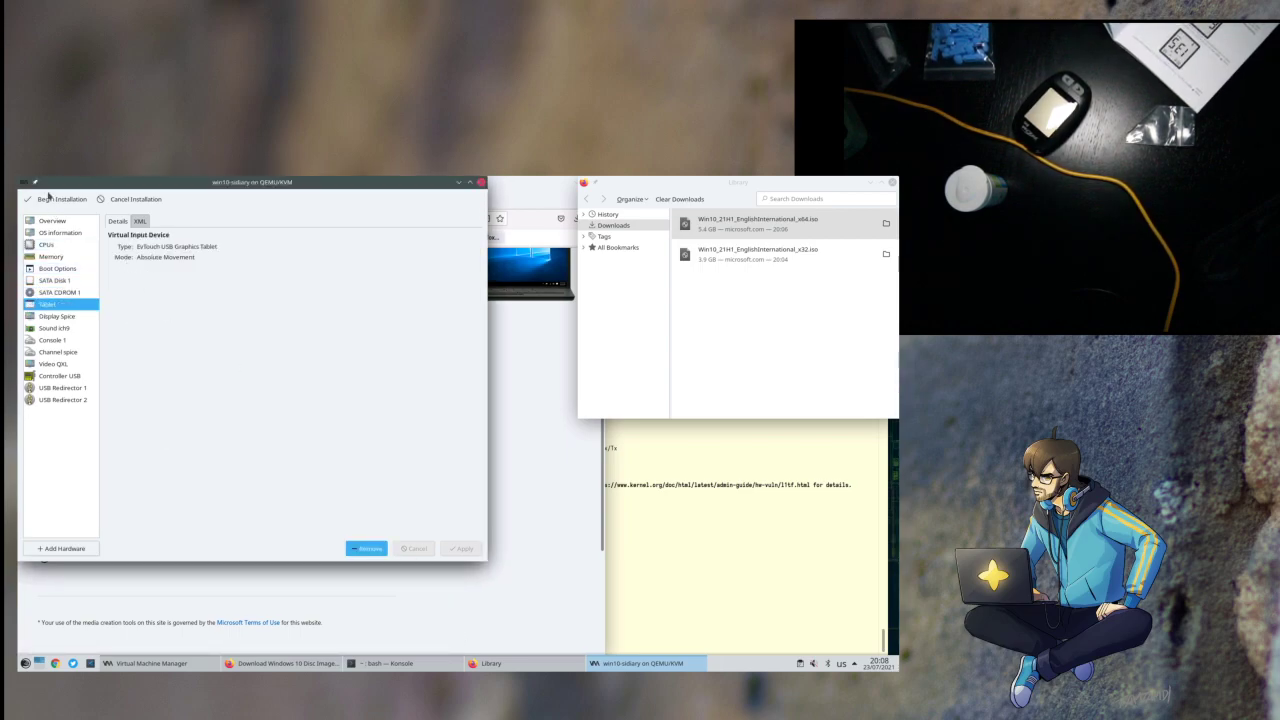
- Begin the installation of win10-sidiary, reposition its console window and give it input focus
left_click(55, 199)
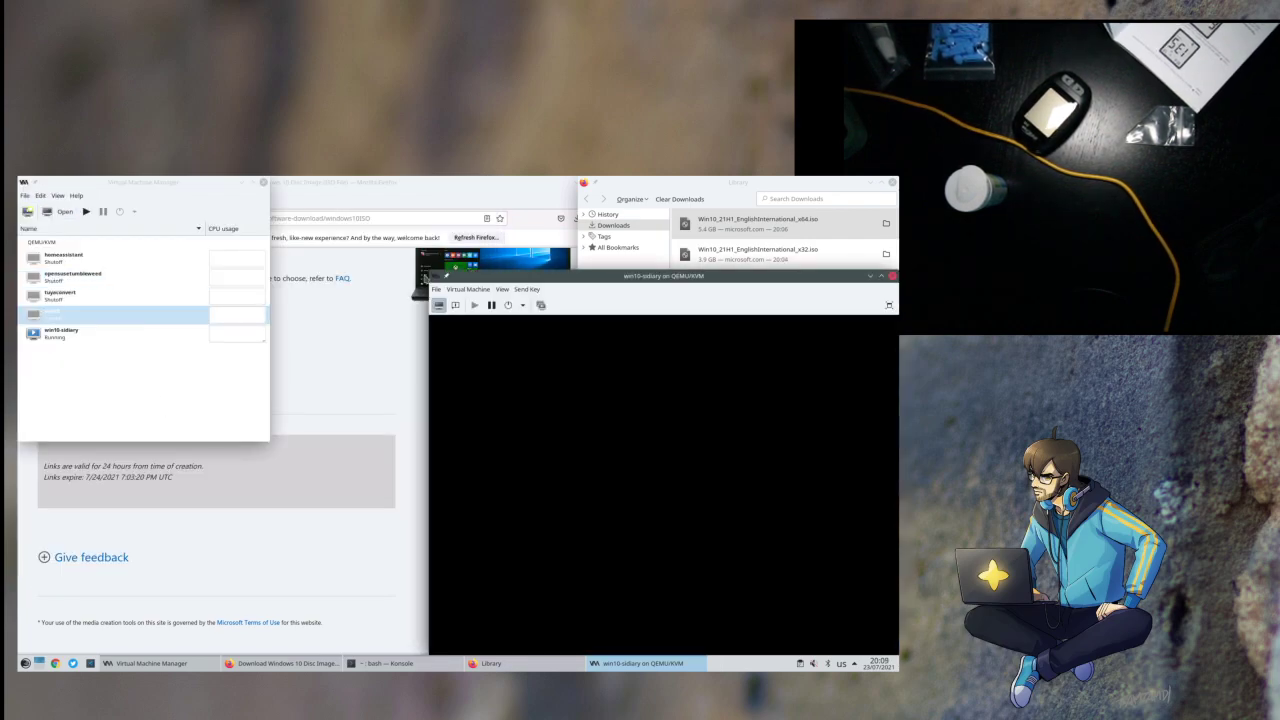
left_click_drag(608, 285, 469, 260)
left_click(467, 372)
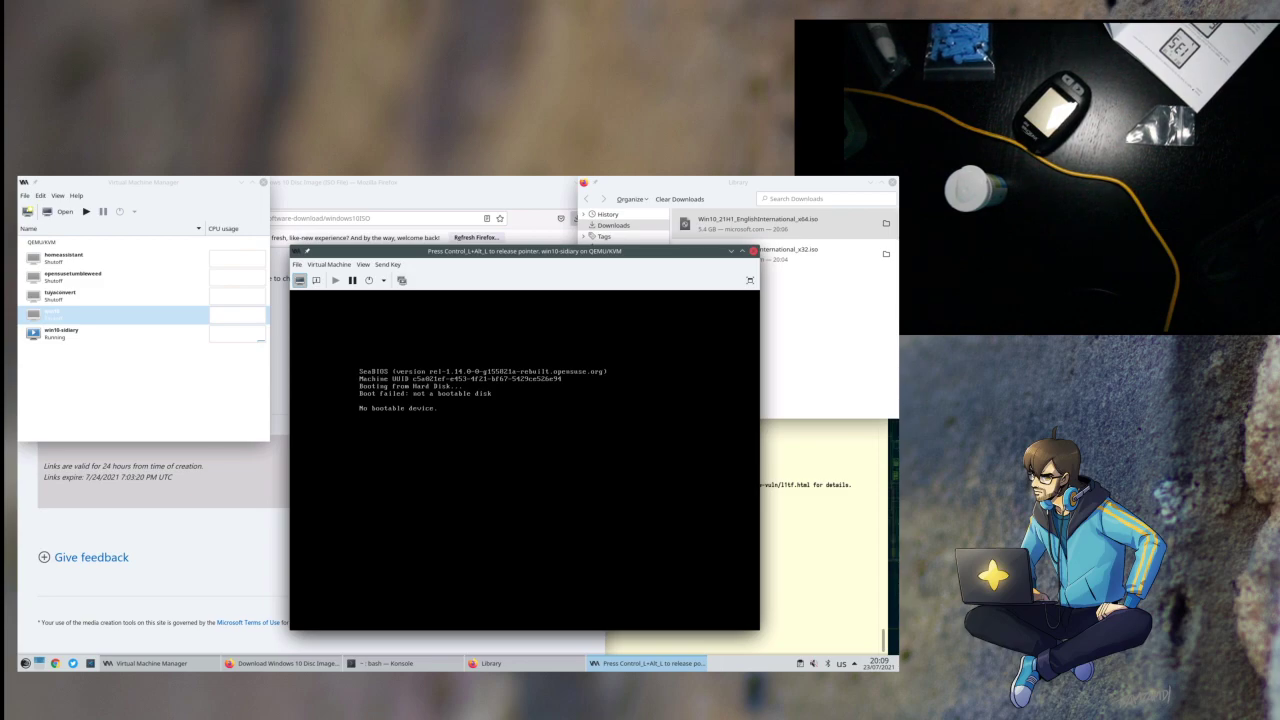
- Pause the win10-sidiary virtual machine and try to shut it down
left_click(352, 280)
key("ctrl+alt")
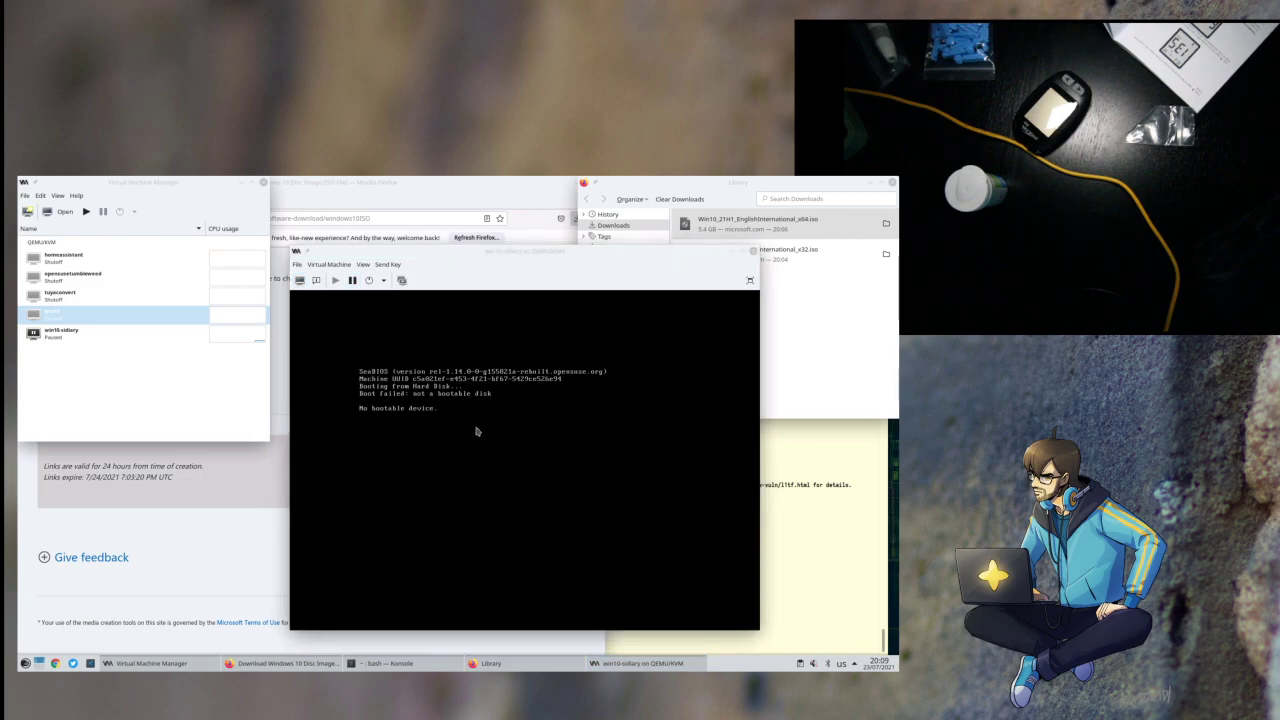
left_click(329, 264)
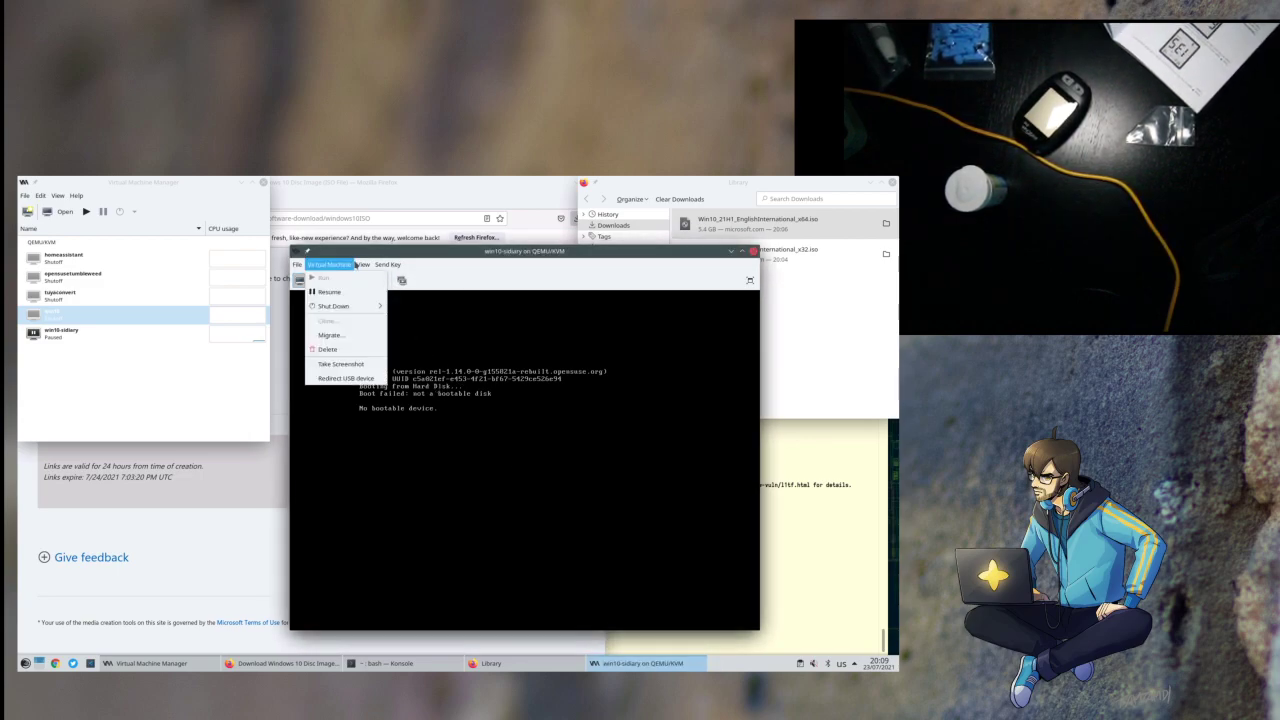
left_click(369, 281)
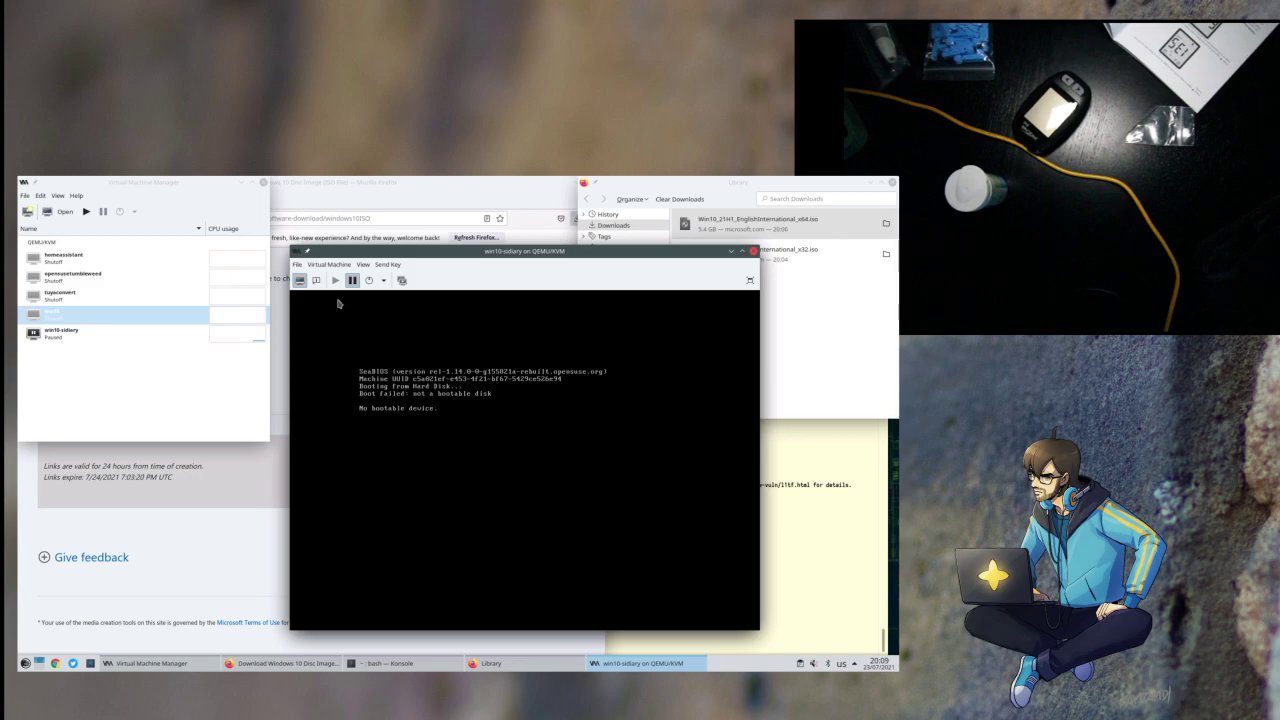
left_click(369, 281)
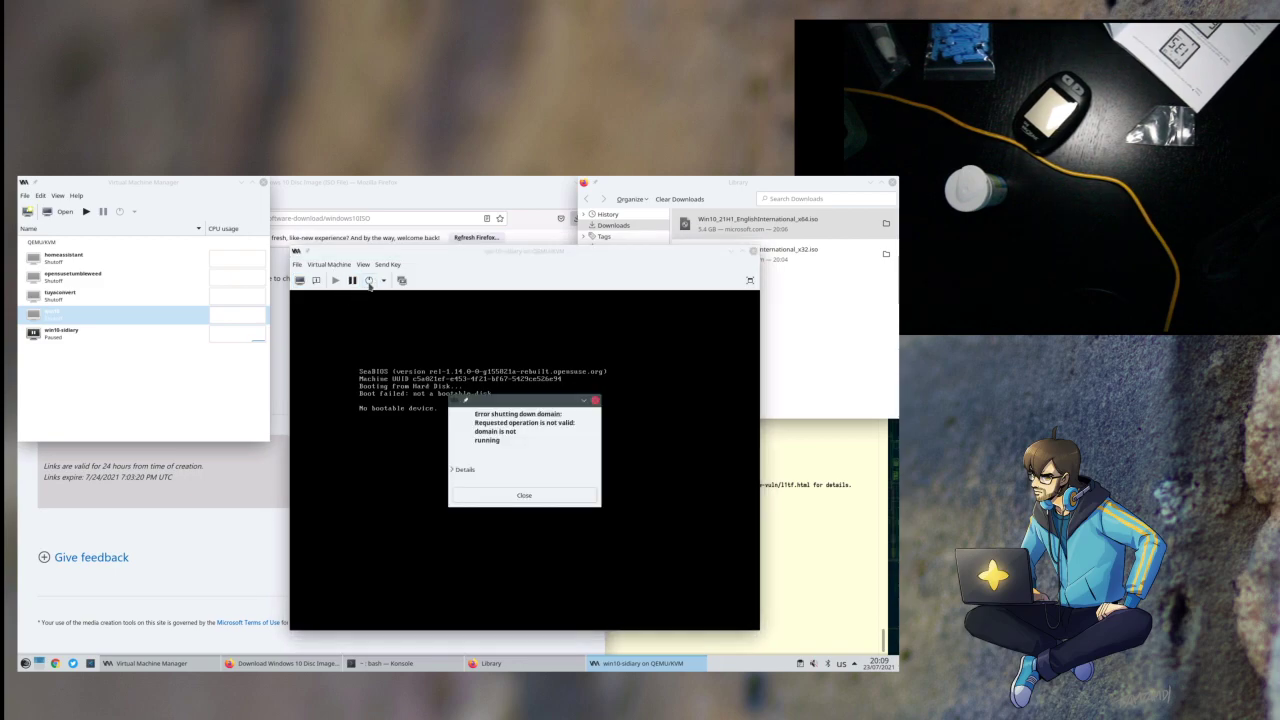
left_click(509, 501)
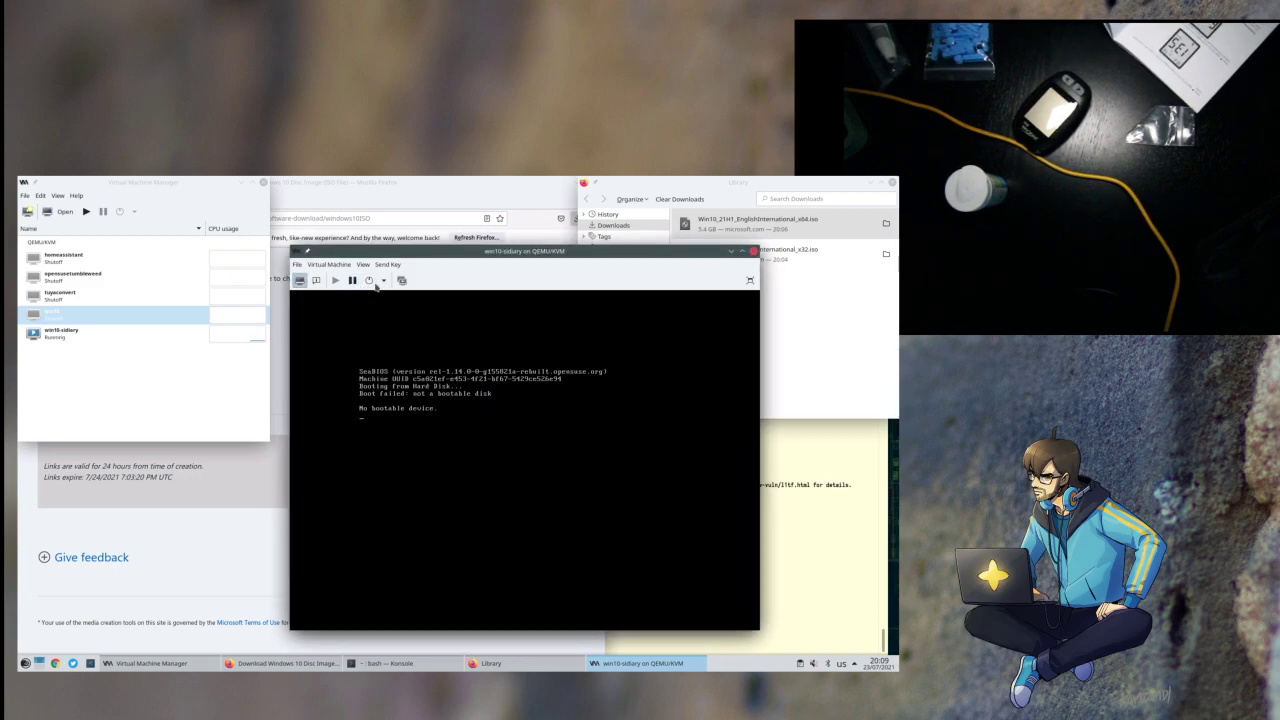
- Try to shut down win10-sidiary, and examine its OS information, boot options, direct kernel boot settings and SATA CDROM 1 source
left_click(383, 283)
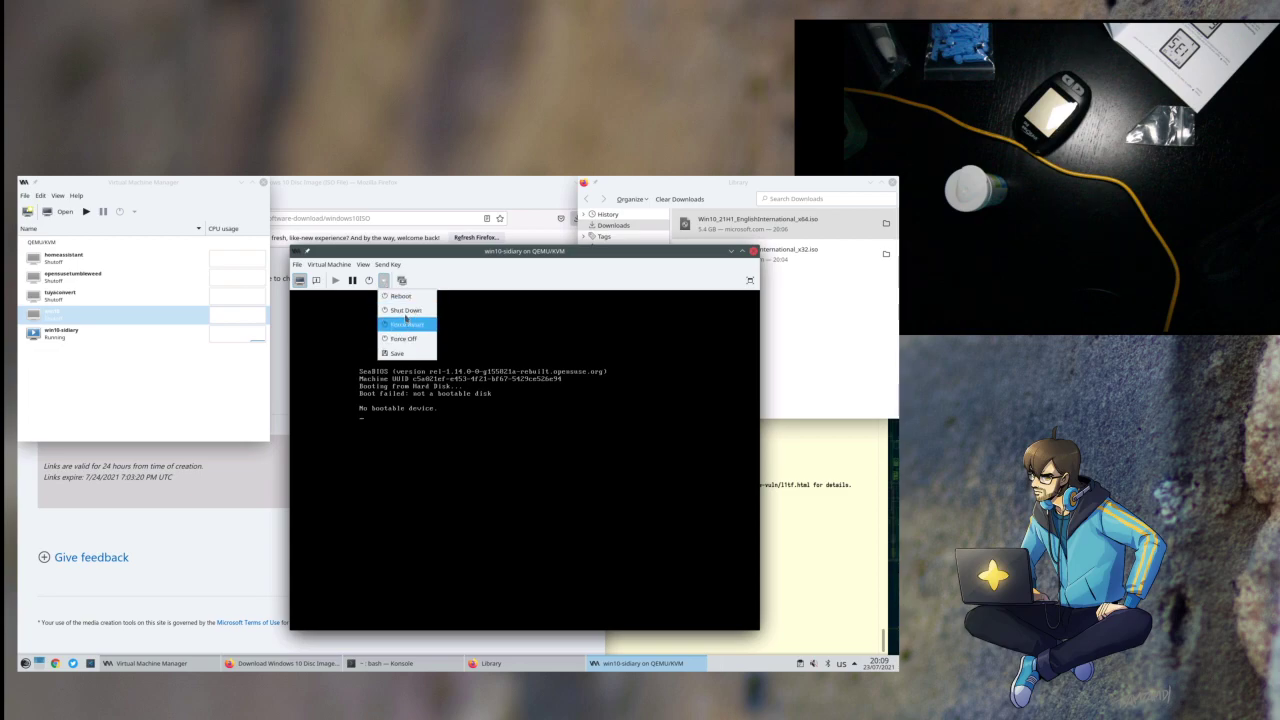
left_click(405, 314)
left_click(316, 280)
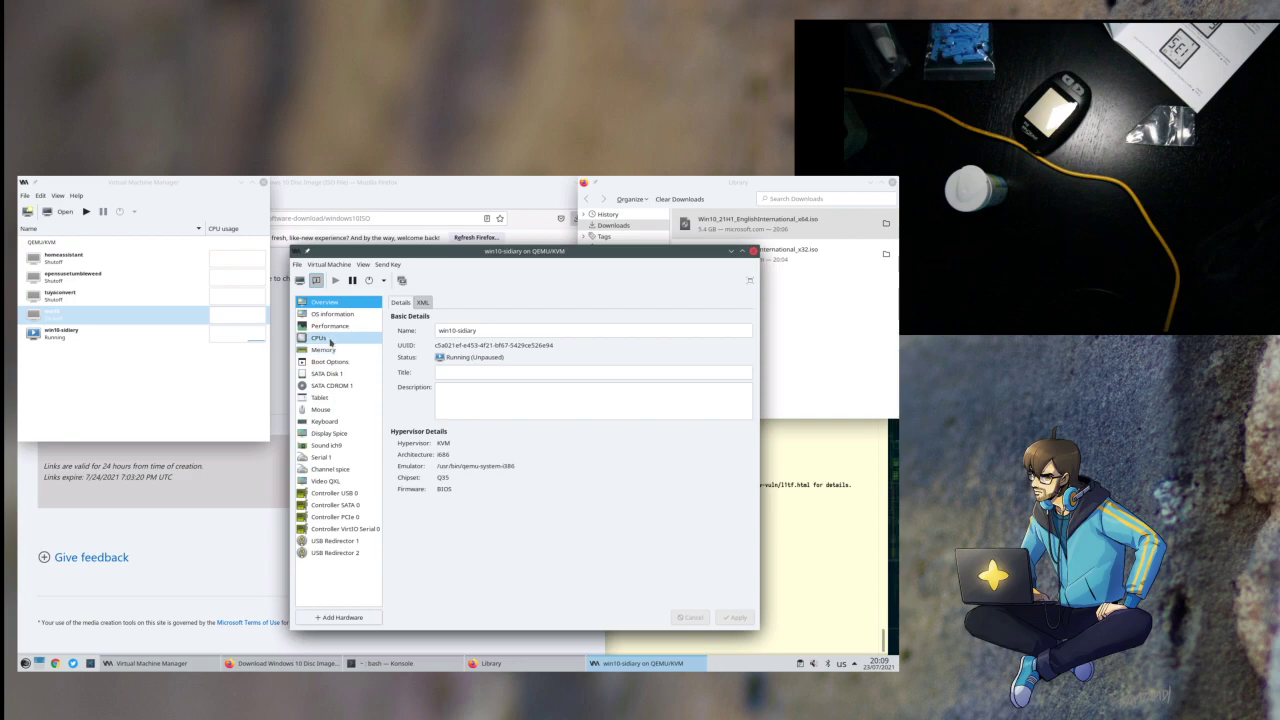
left_click(330, 337)
left_click(340, 315)
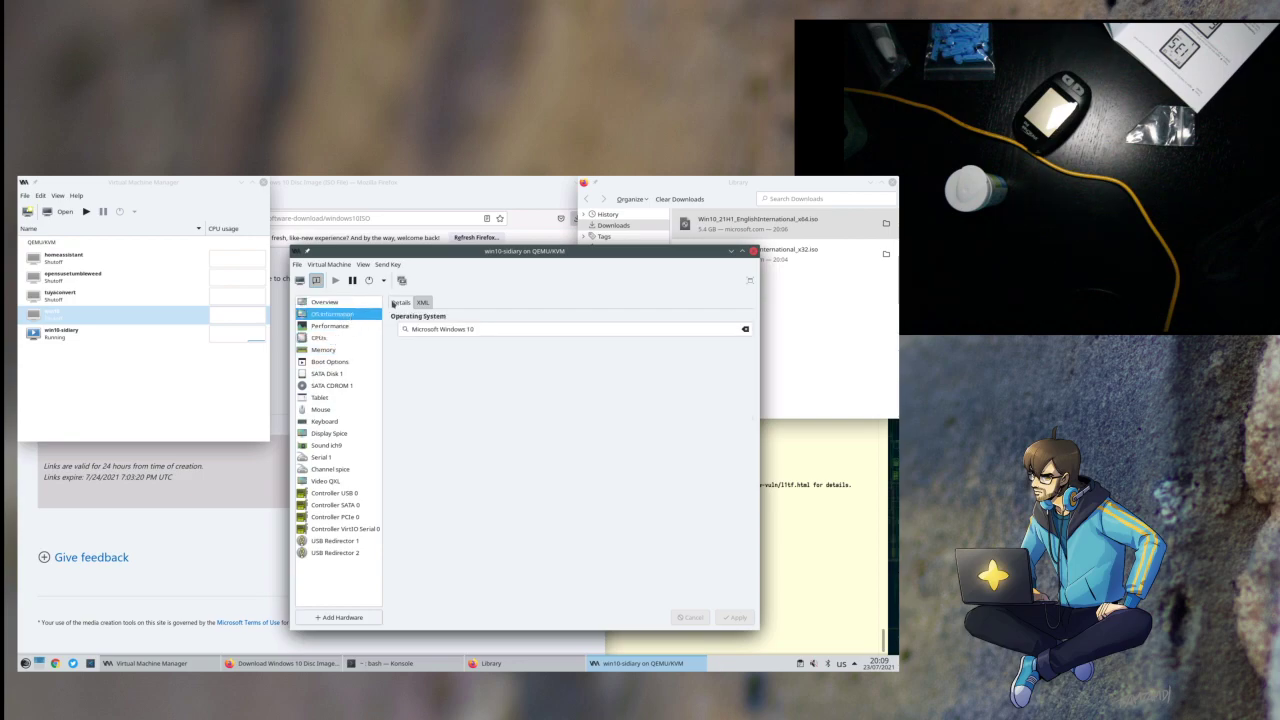
left_click(327, 362)
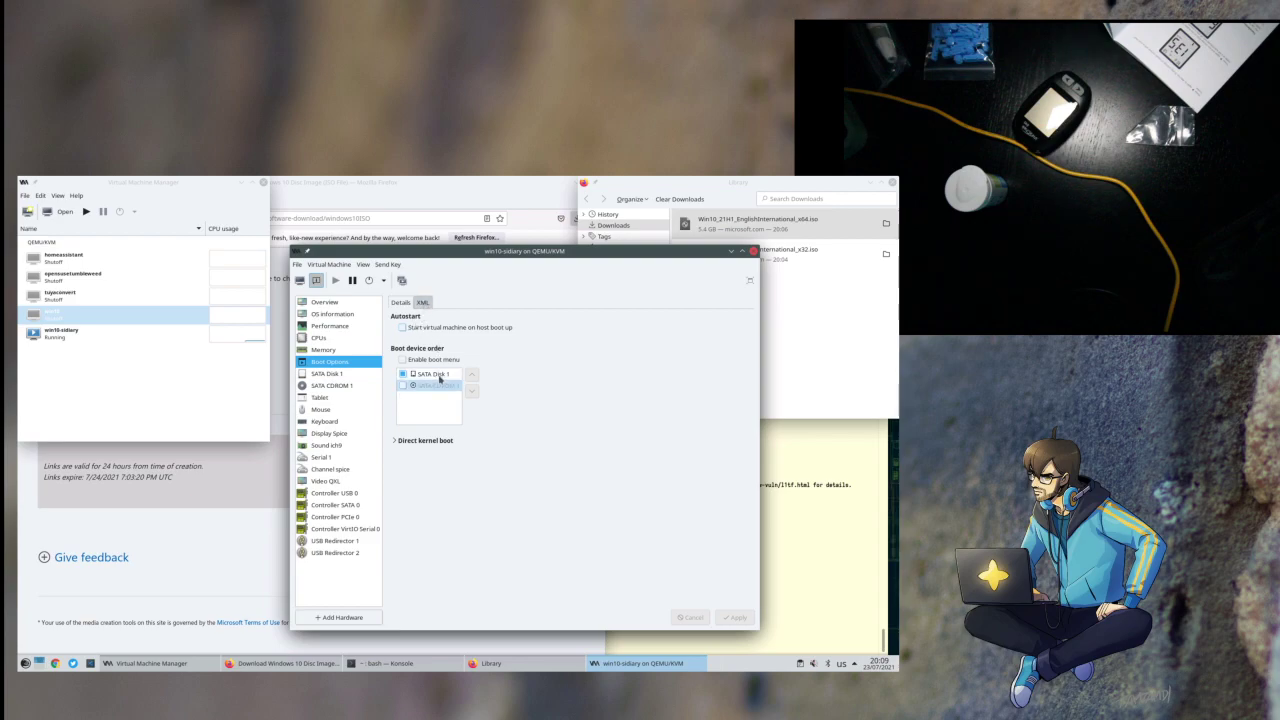
left_click(416, 441)
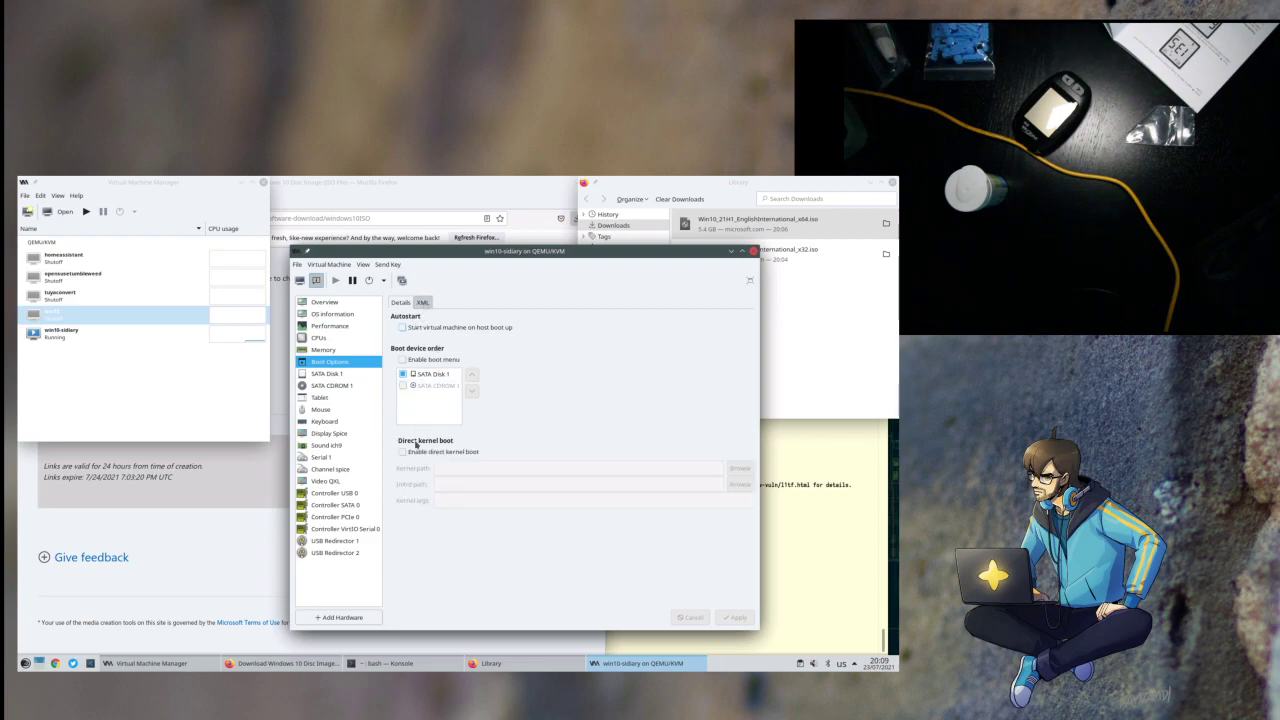
left_click(340, 387)
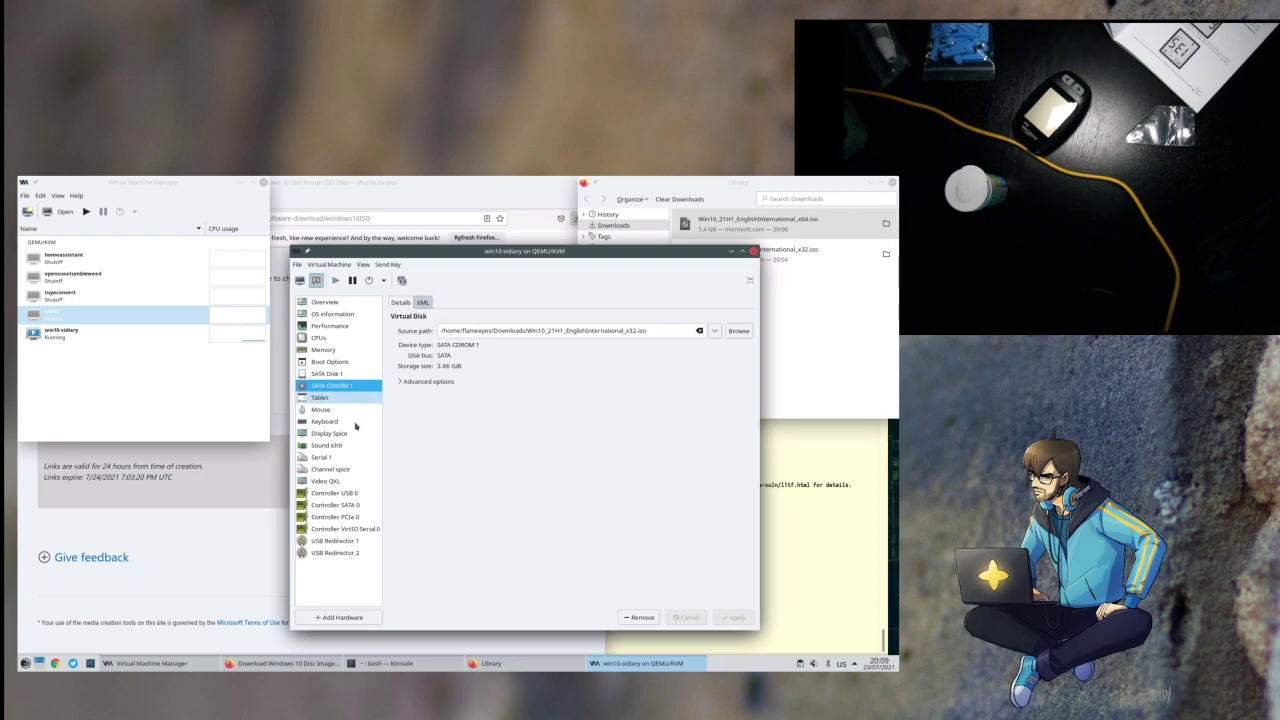
- Examine the virtual machine's CPU configuration, performance settings and the firmware type in its overview
left_click(336, 338)
left_click(411, 417)
left_click(411, 417)
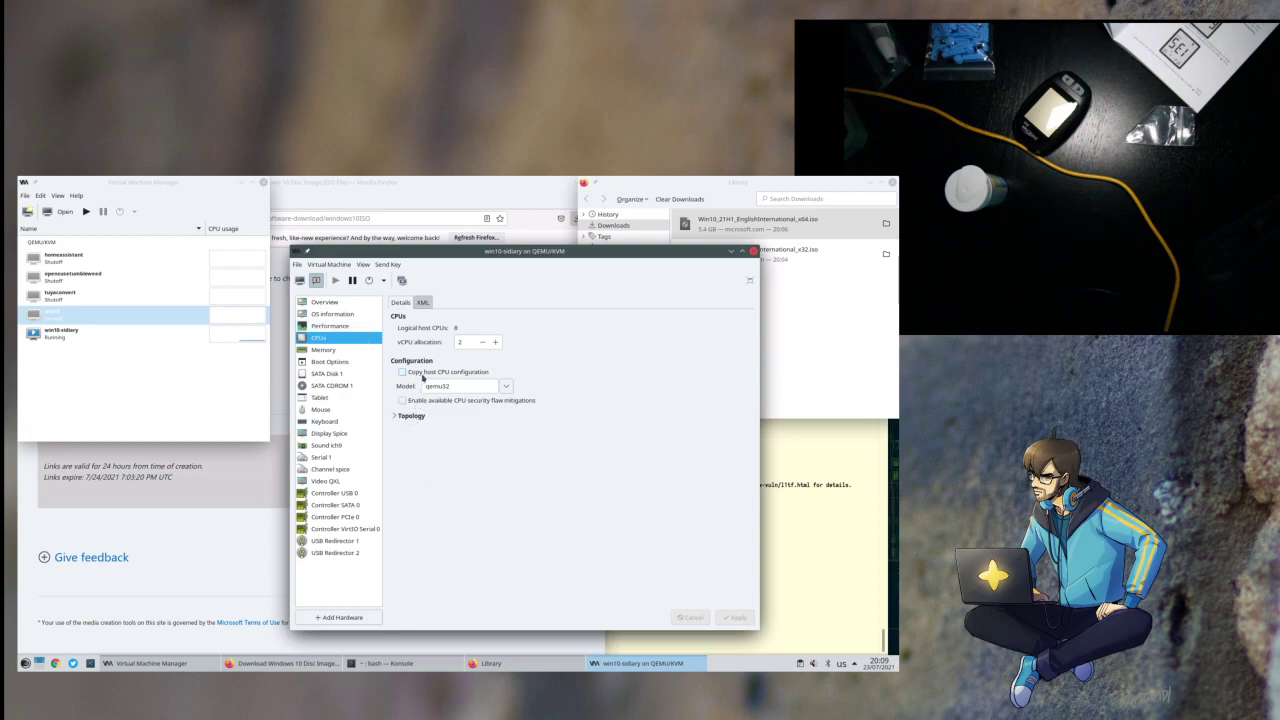
left_click(352, 327)
left_click(345, 302)
left_click(345, 314)
left_click(345, 304)
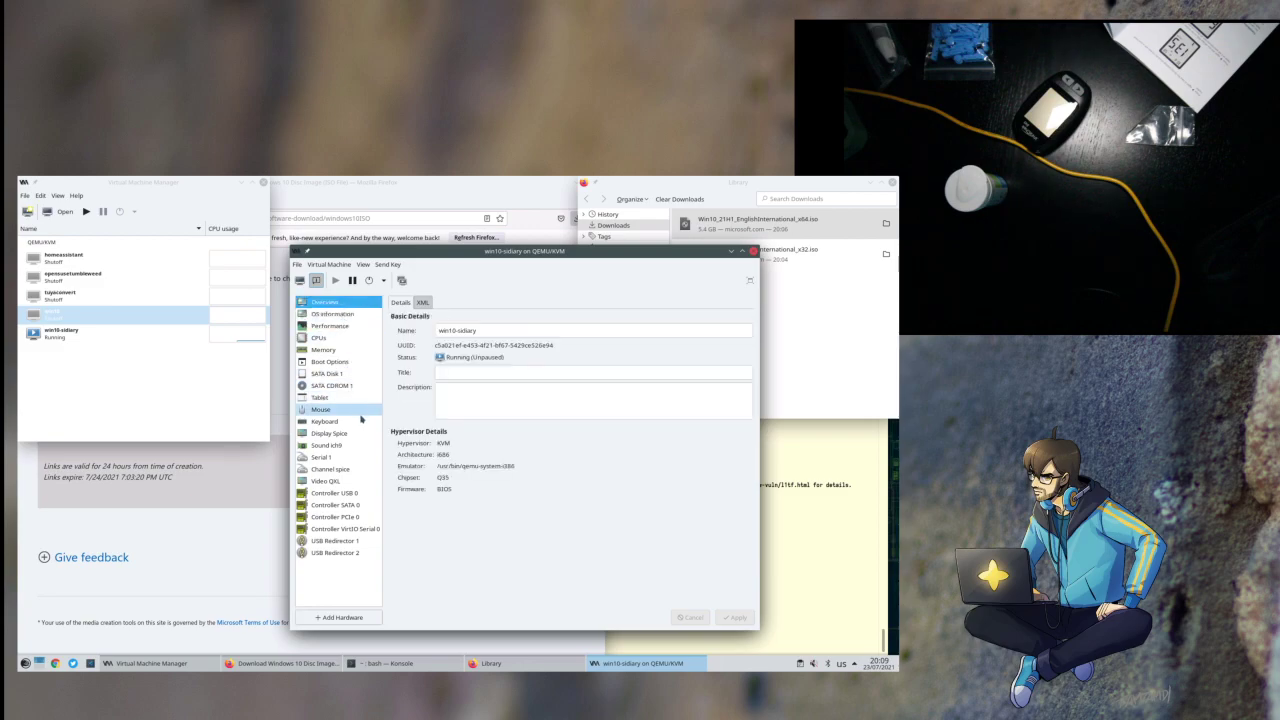
double_click(443, 488)
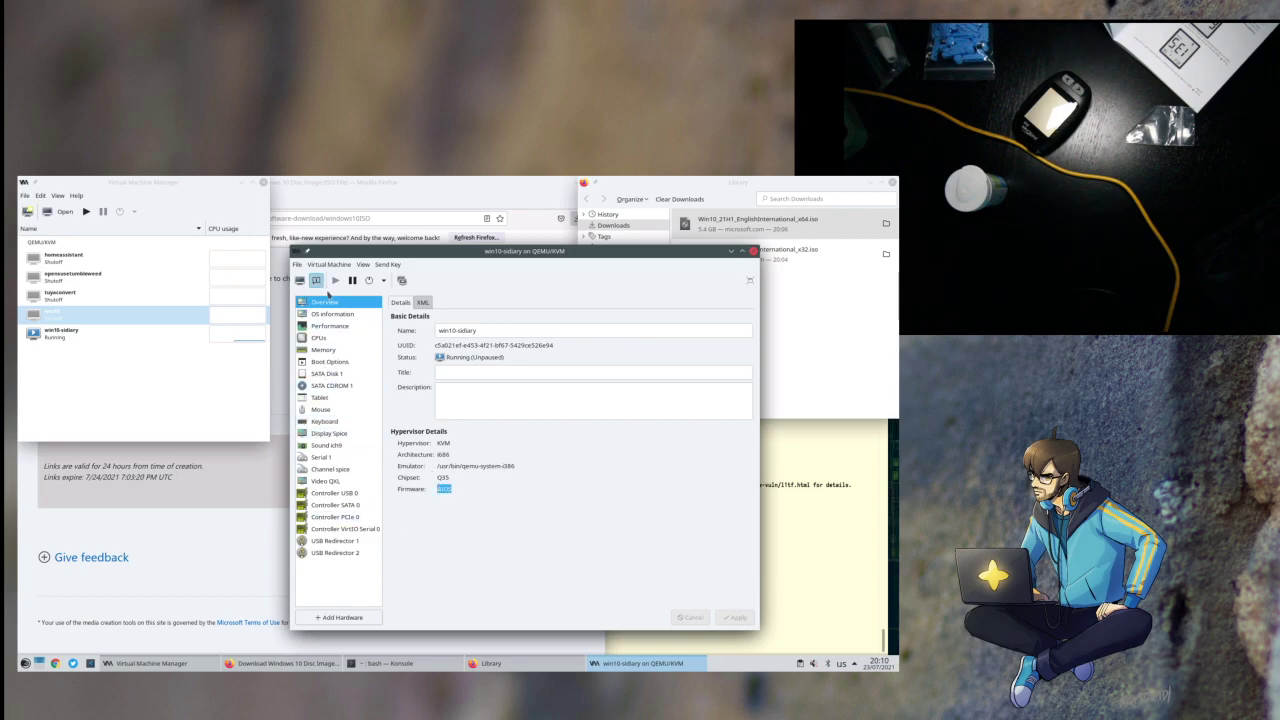
- Enable SATA CDROM 1 as a boot device for win10-sidiary, apply the change and acknowledge the notice
left_click(330, 361)
left_click(404, 387)
left_click(403, 386)
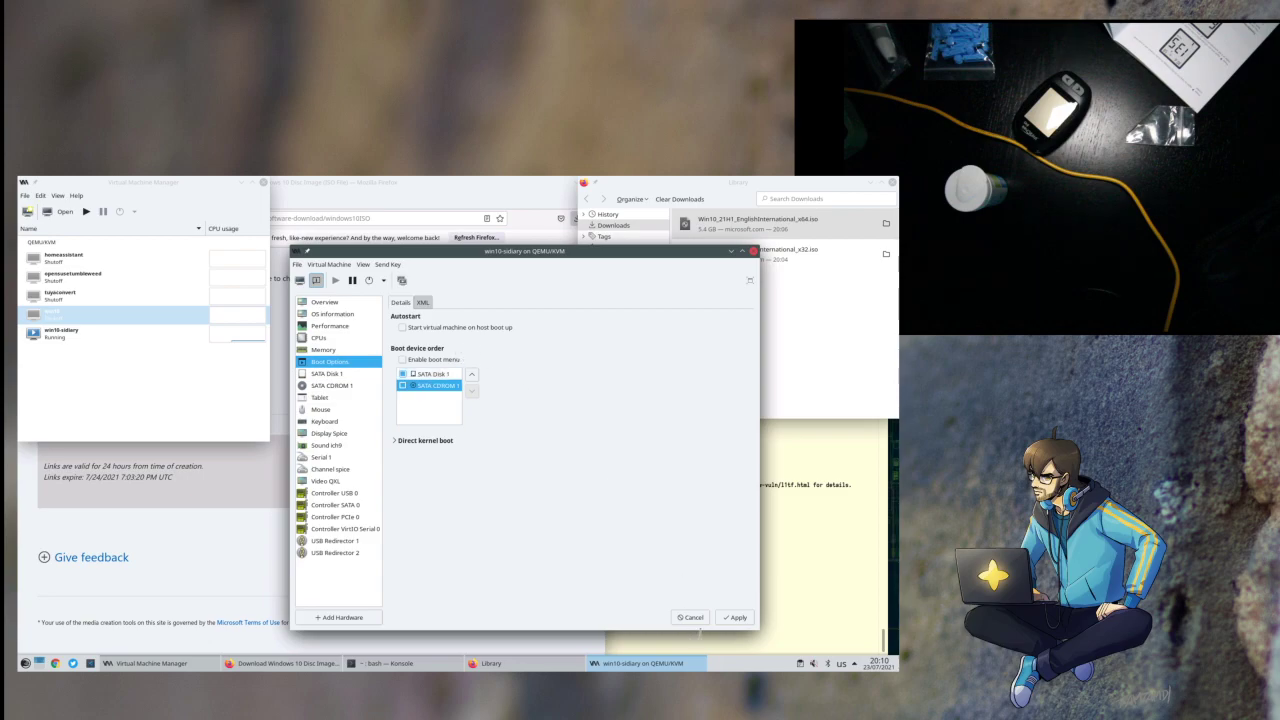
left_click(737, 618)
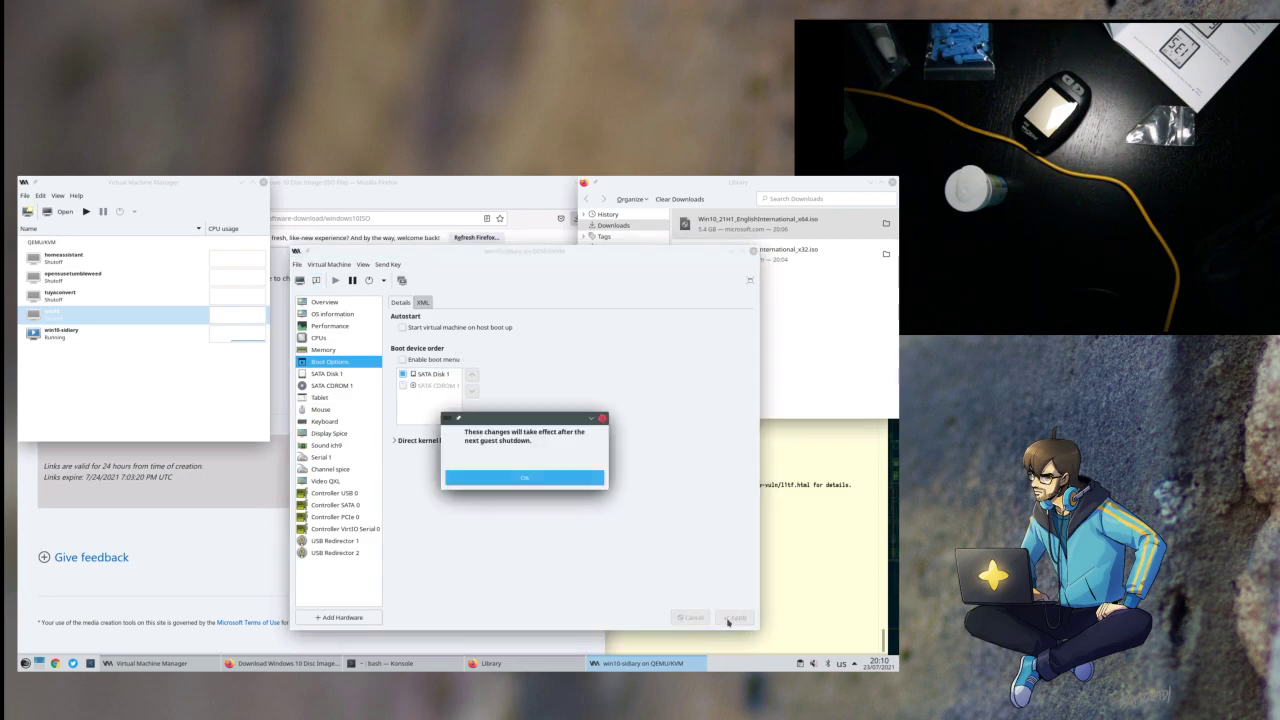
left_click(530, 480)
- Force off the win10-sidiary virtual machine and confirm the power-off
left_click(383, 280)
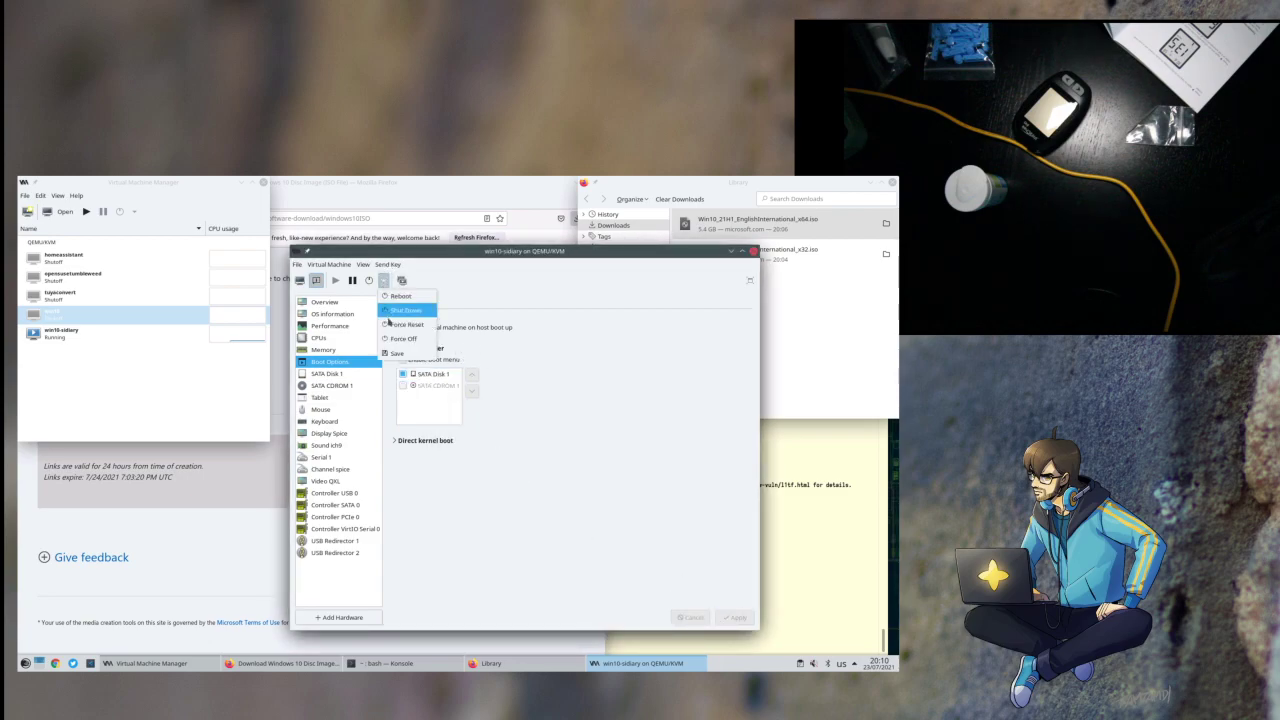
left_click(396, 340)
left_click(562, 500)
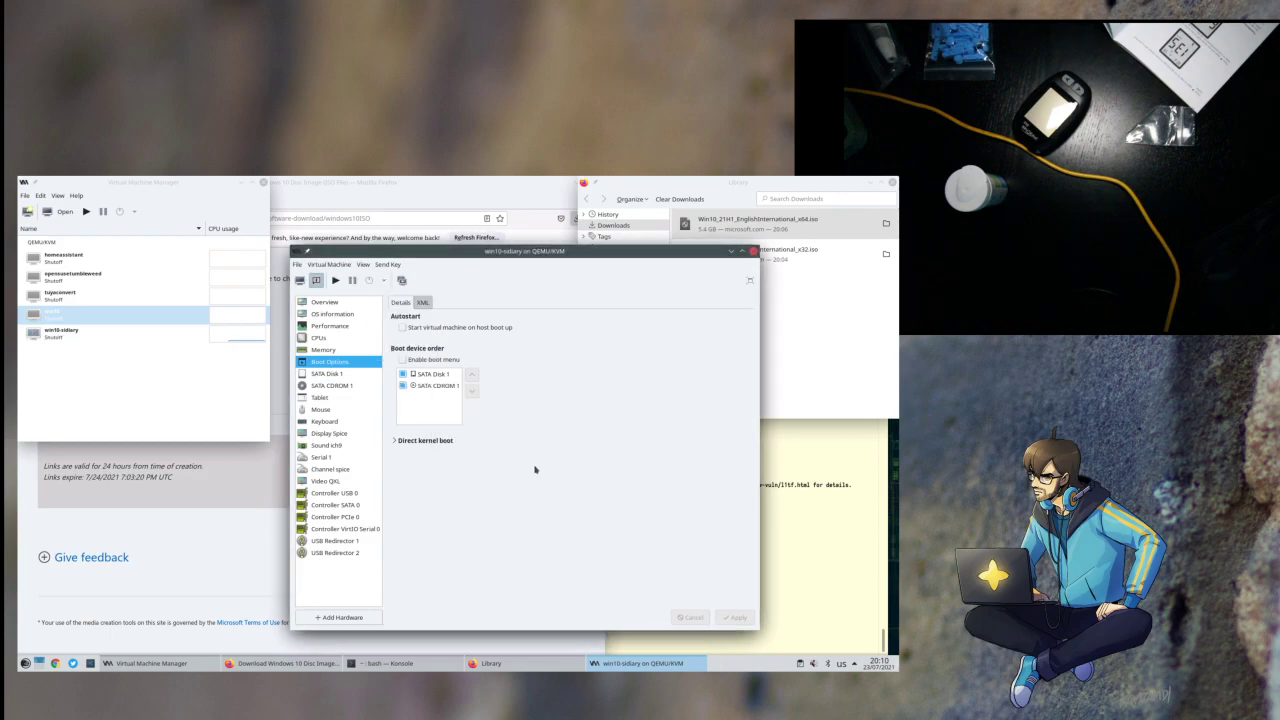
- Start win10-sidiary again, close its disconnected viewer, then reopen the console and reposition its window
left_click(338, 281)
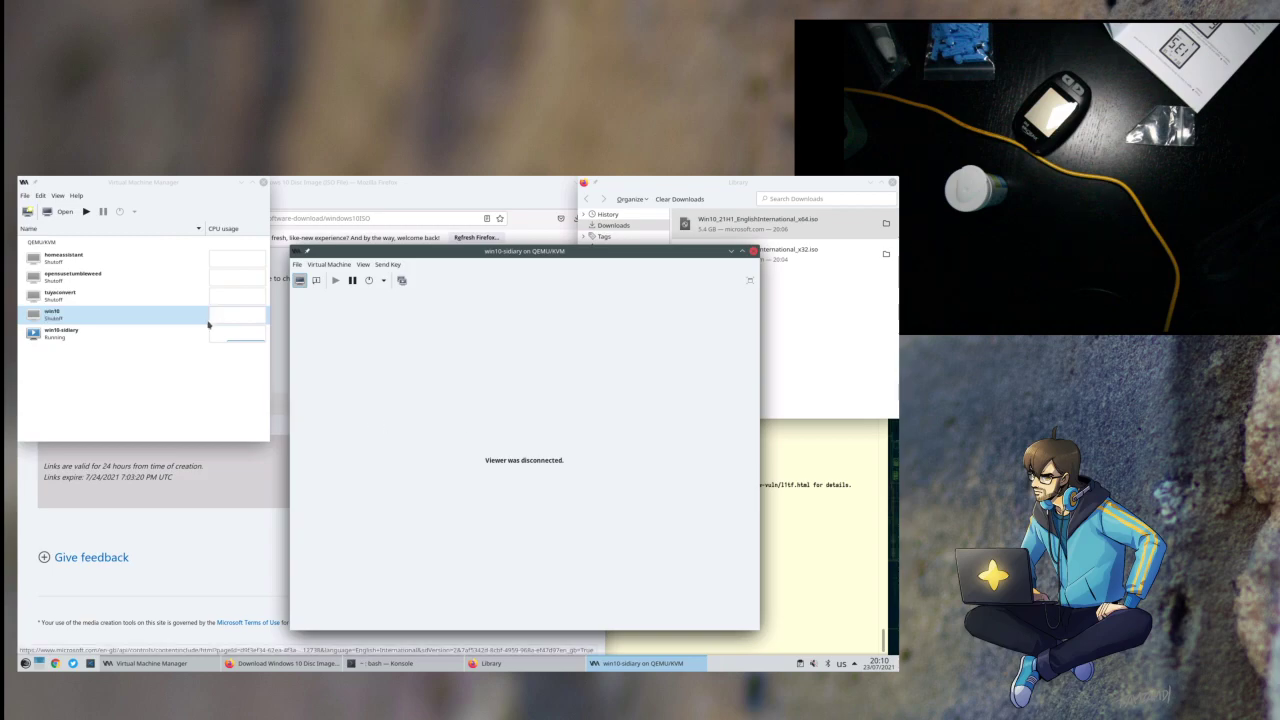
left_click(168, 338)
double_click(168, 338)
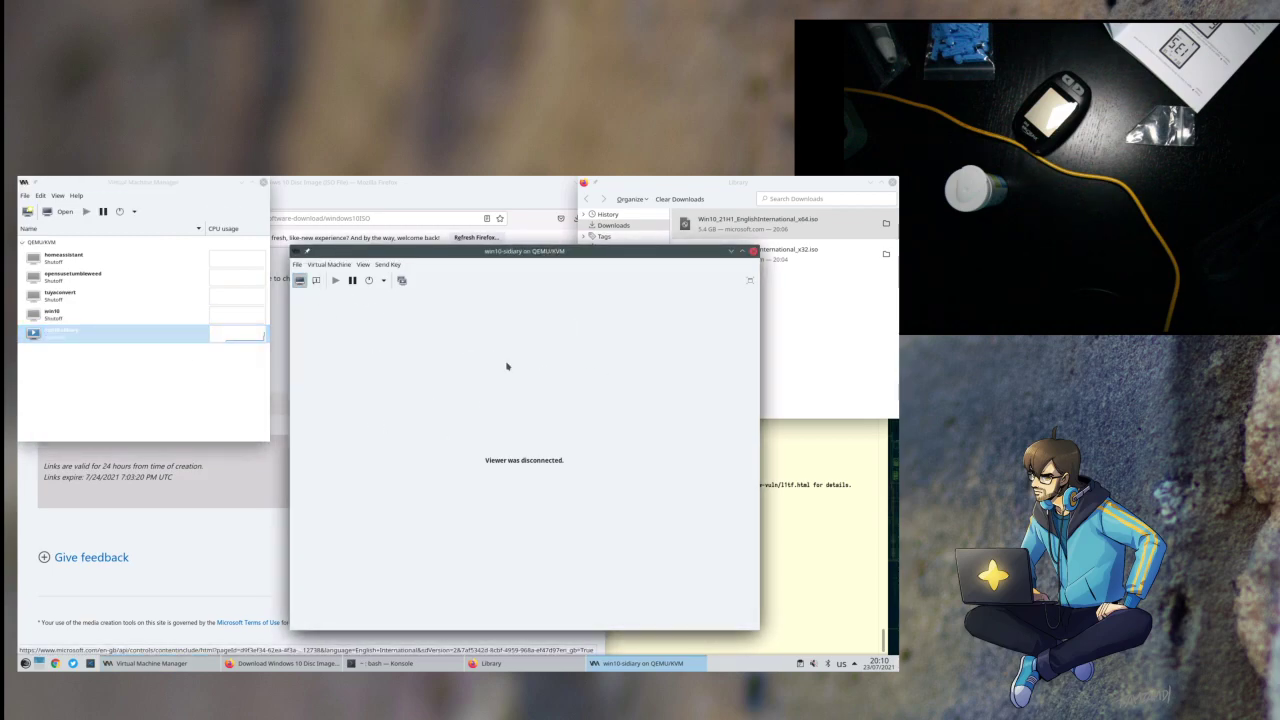
left_click(752, 251)
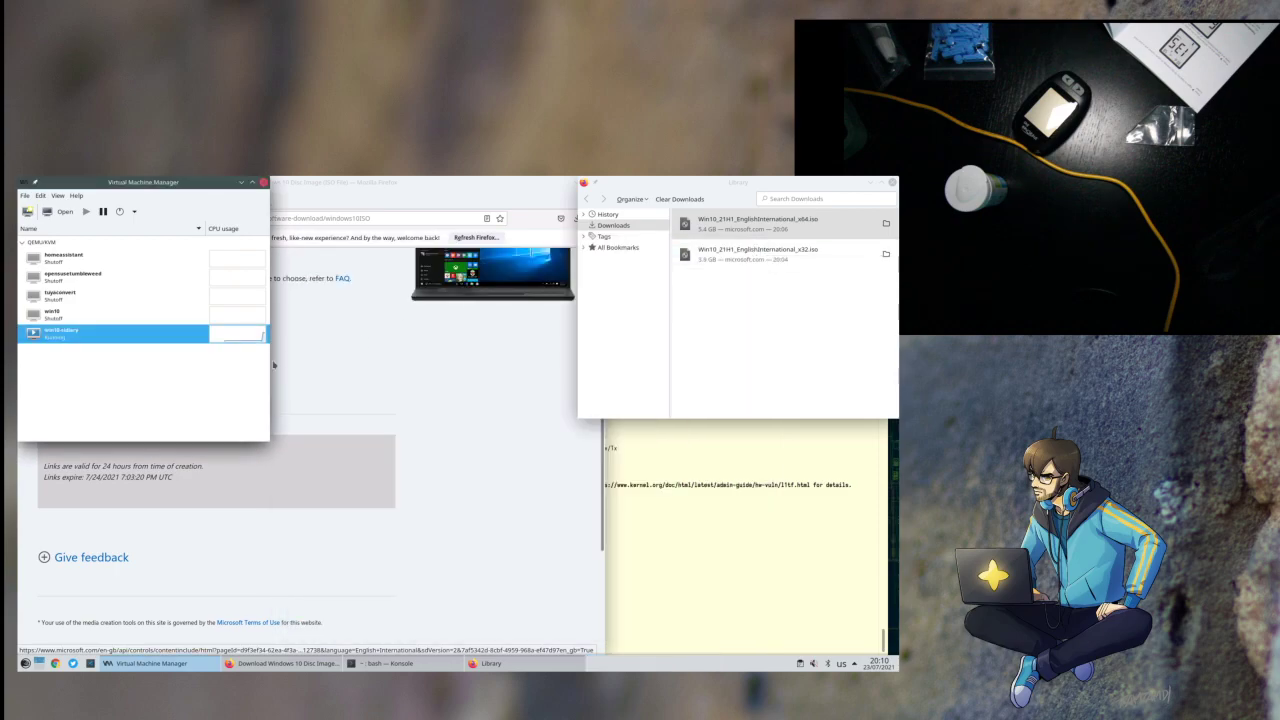
double_click(122, 337)
left_click_drag(663, 276, 538, 259)
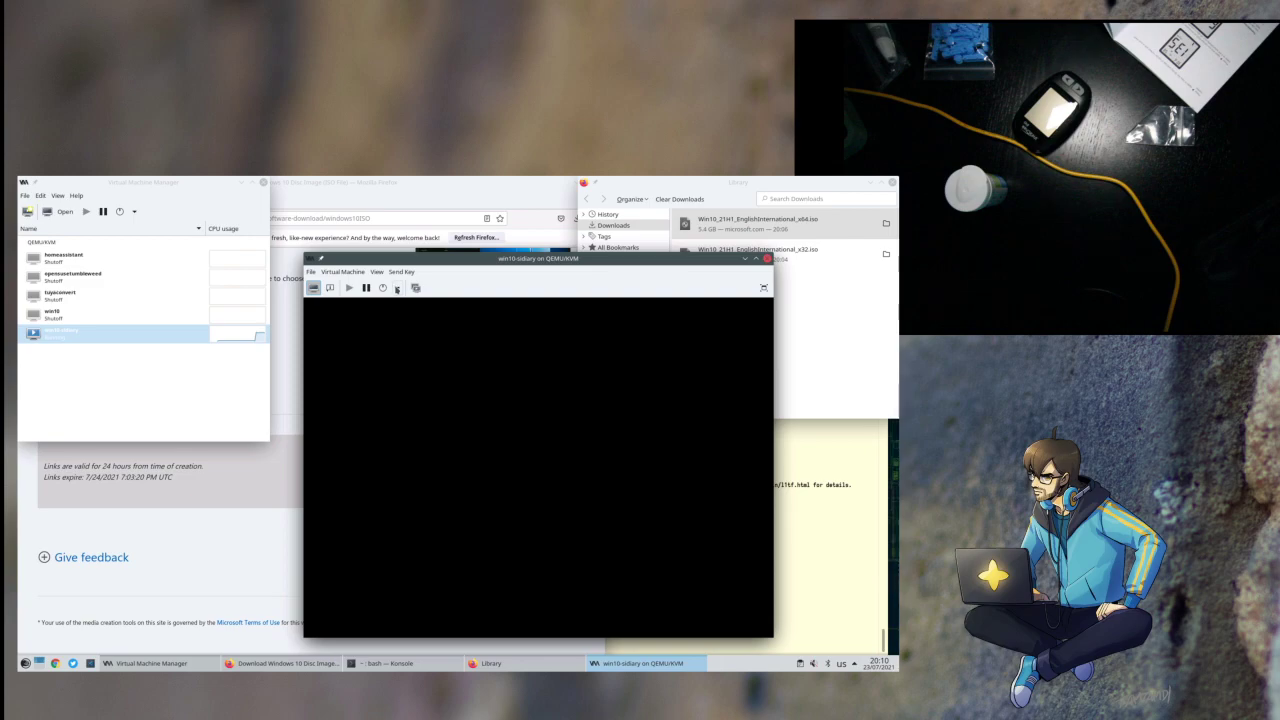
- Force the running win10-sidiary virtual machine off, confirm it and close the console window
left_click(397, 287)
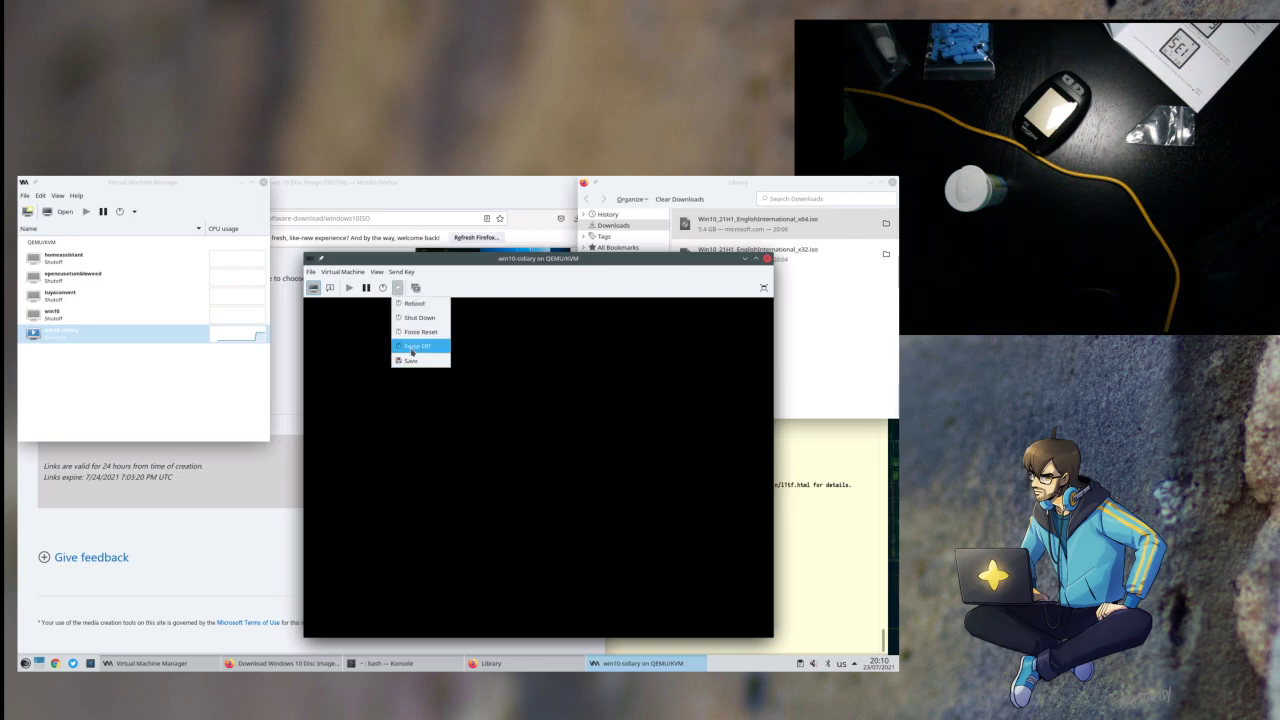
left_click(415, 346)
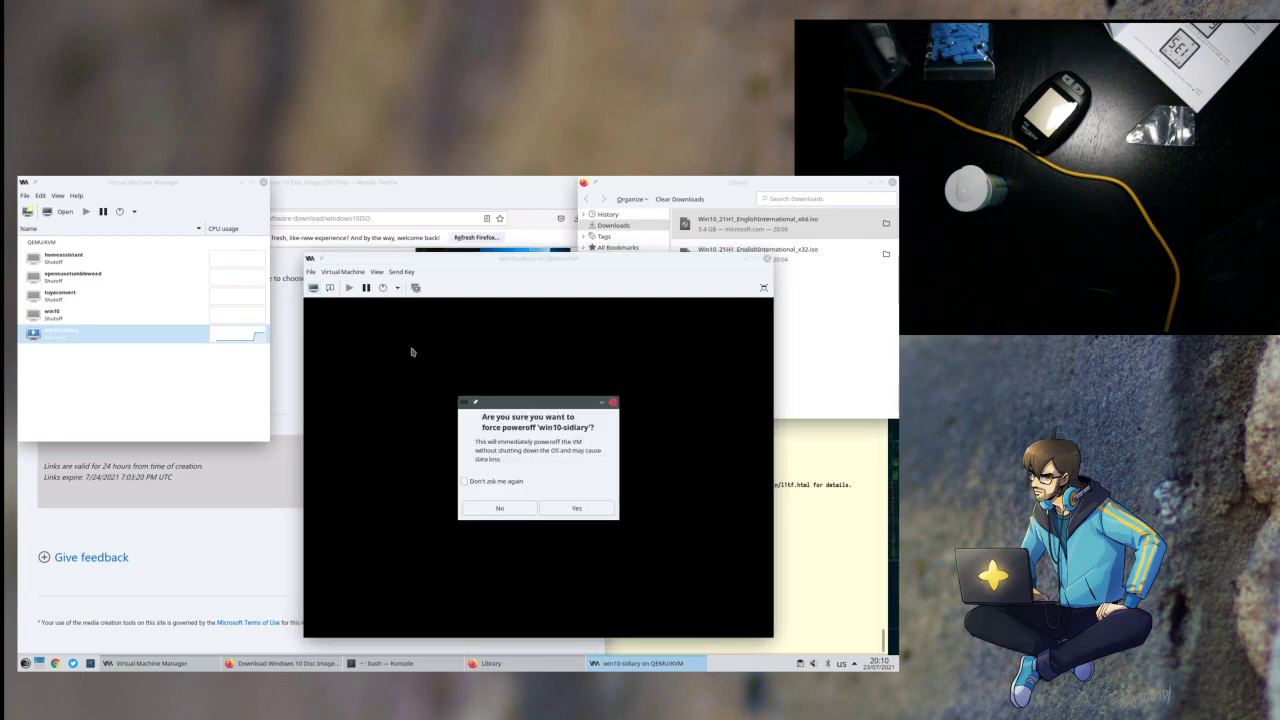
left_click(600, 506)
left_click(767, 258)
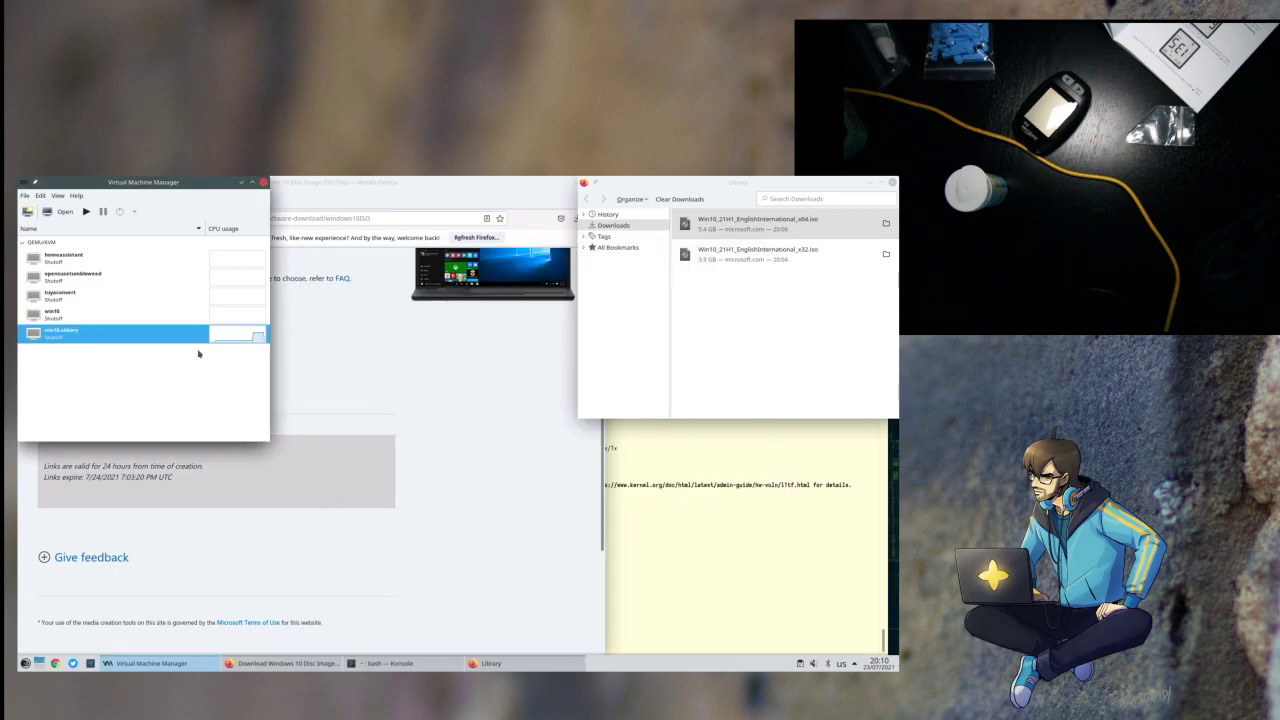
- Delete the win10-sidiary virtual machine together with its win10-sidiary.qcow2 disk image, keeping the ISO file
right_click(128, 344)
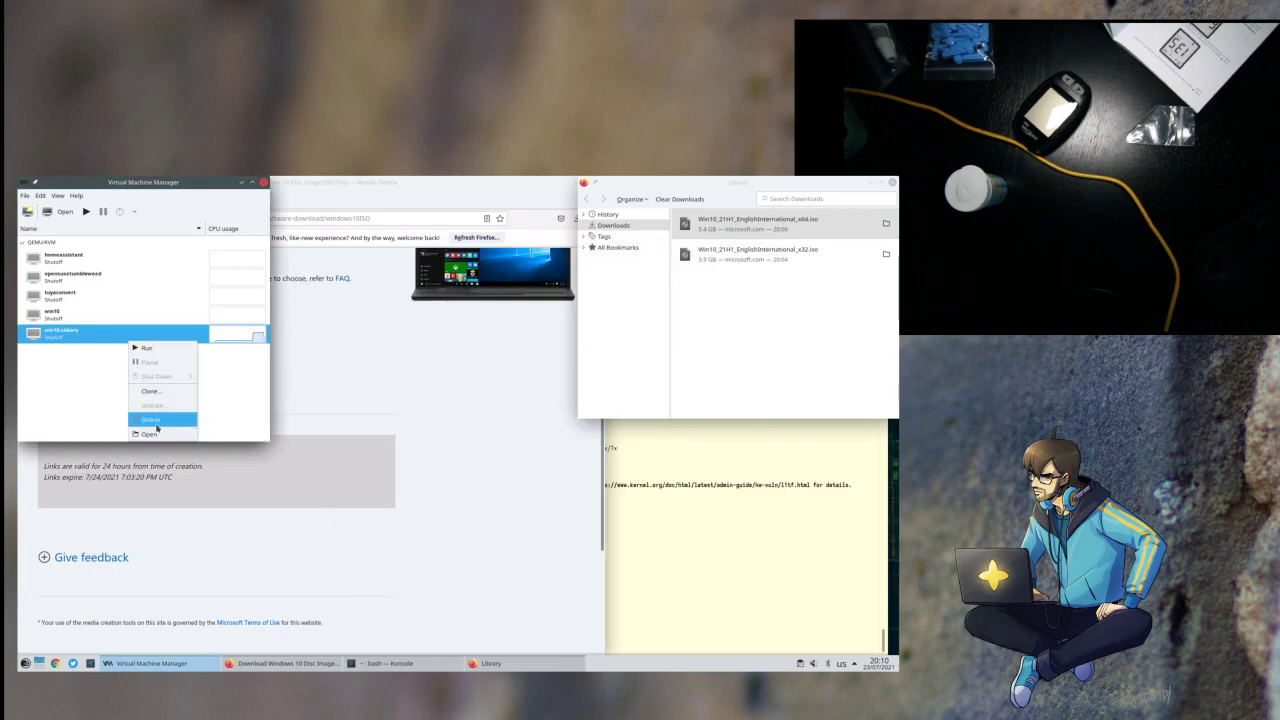
left_click(158, 432)
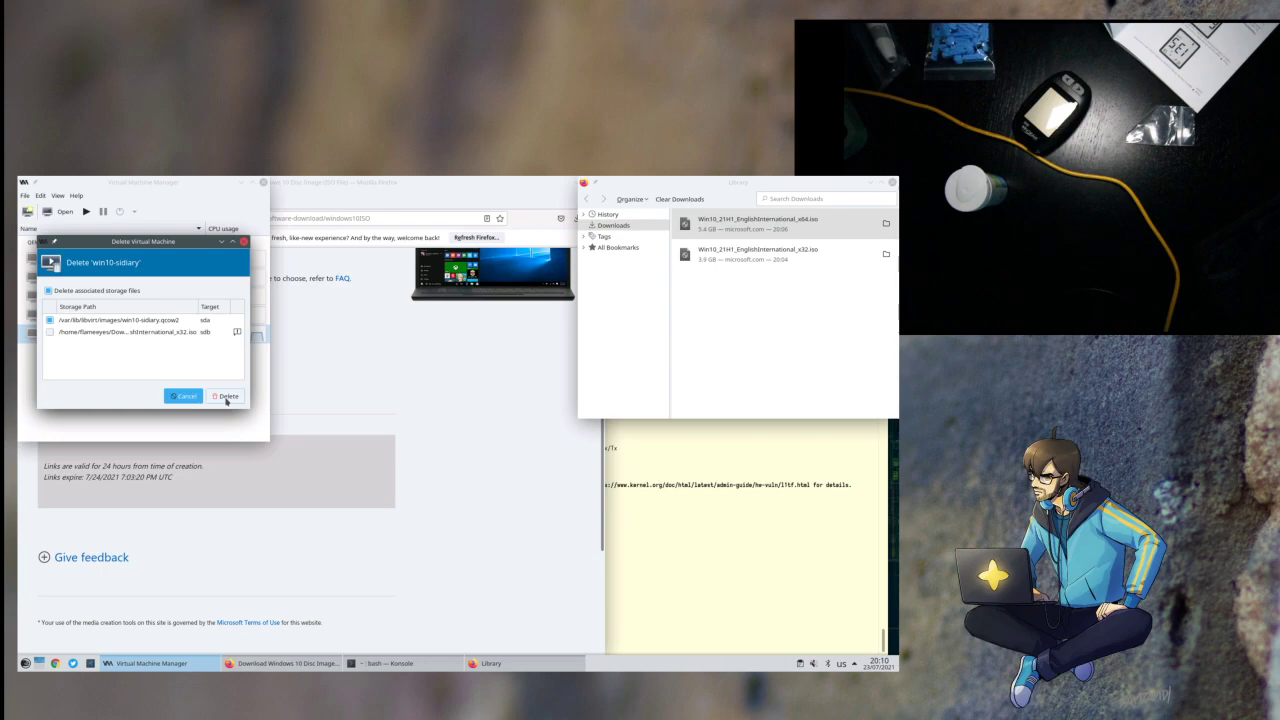
left_click(227, 398)
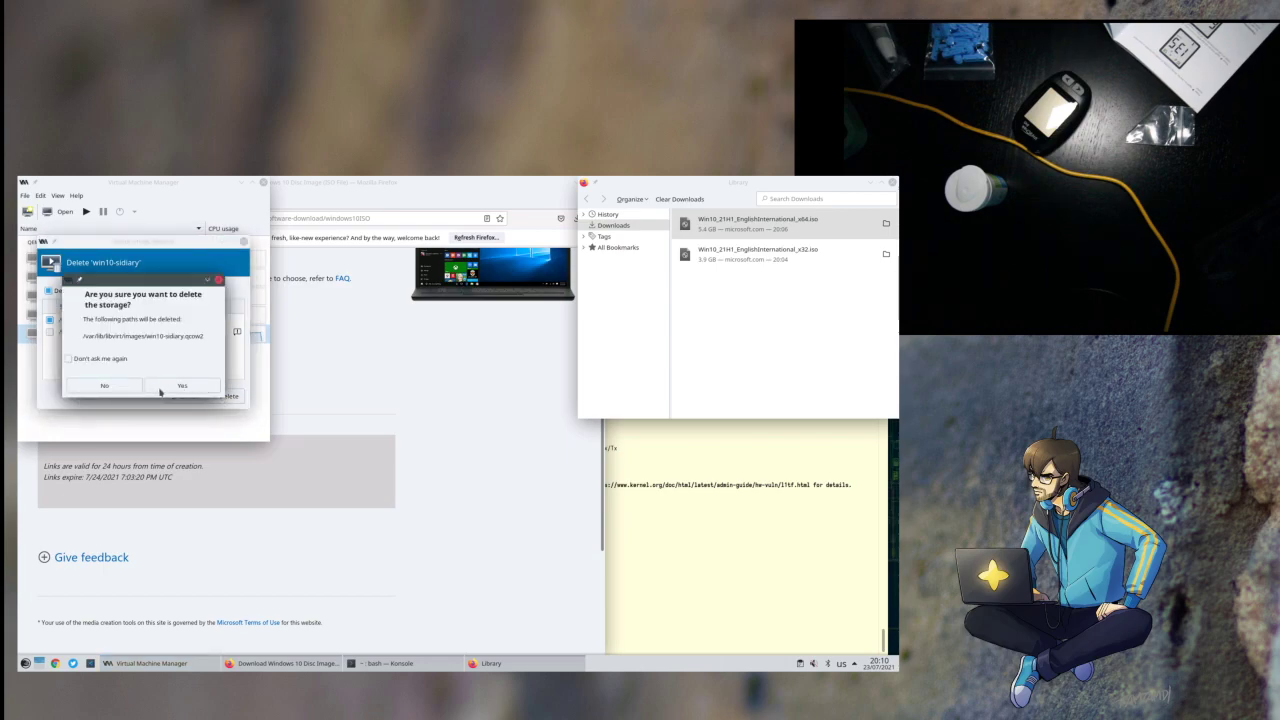
left_click(172, 389)
- Begin creating a new virtual machine from local install media with the x86_64 architecture
left_click(34, 212)
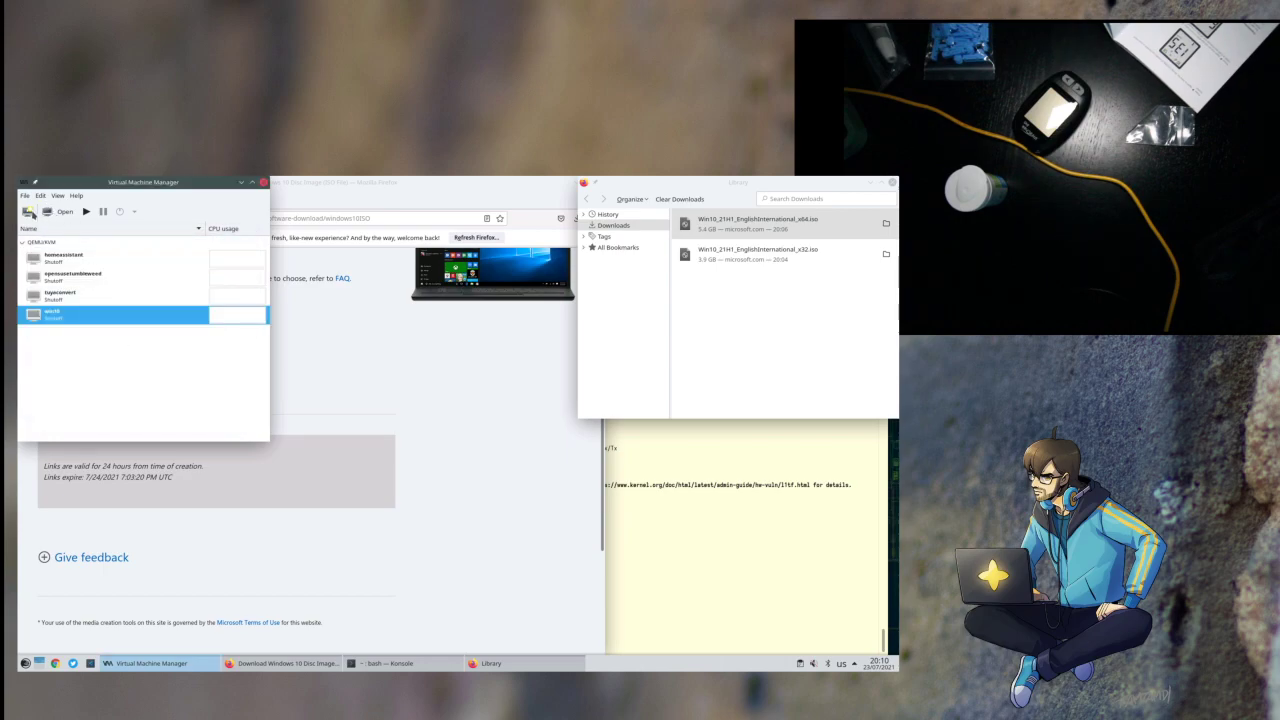
left_click(232, 417)
left_click(187, 417)
left_click(98, 343)
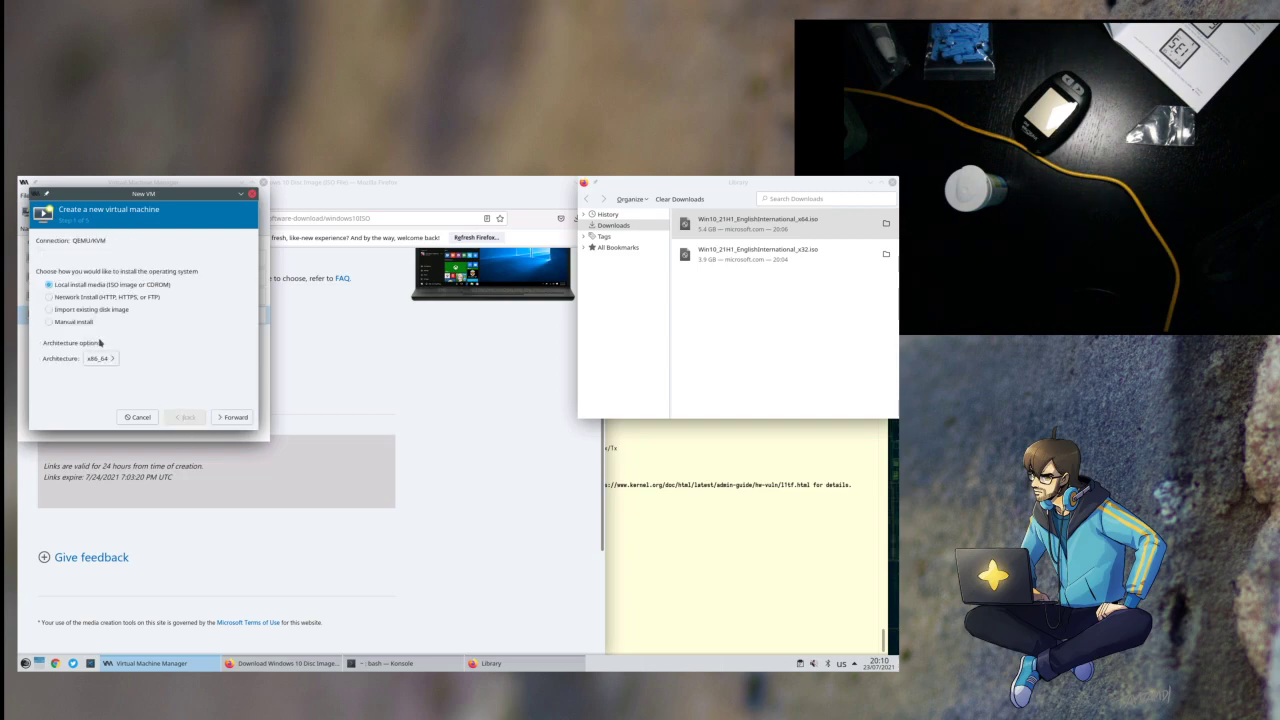
left_click(212, 418)
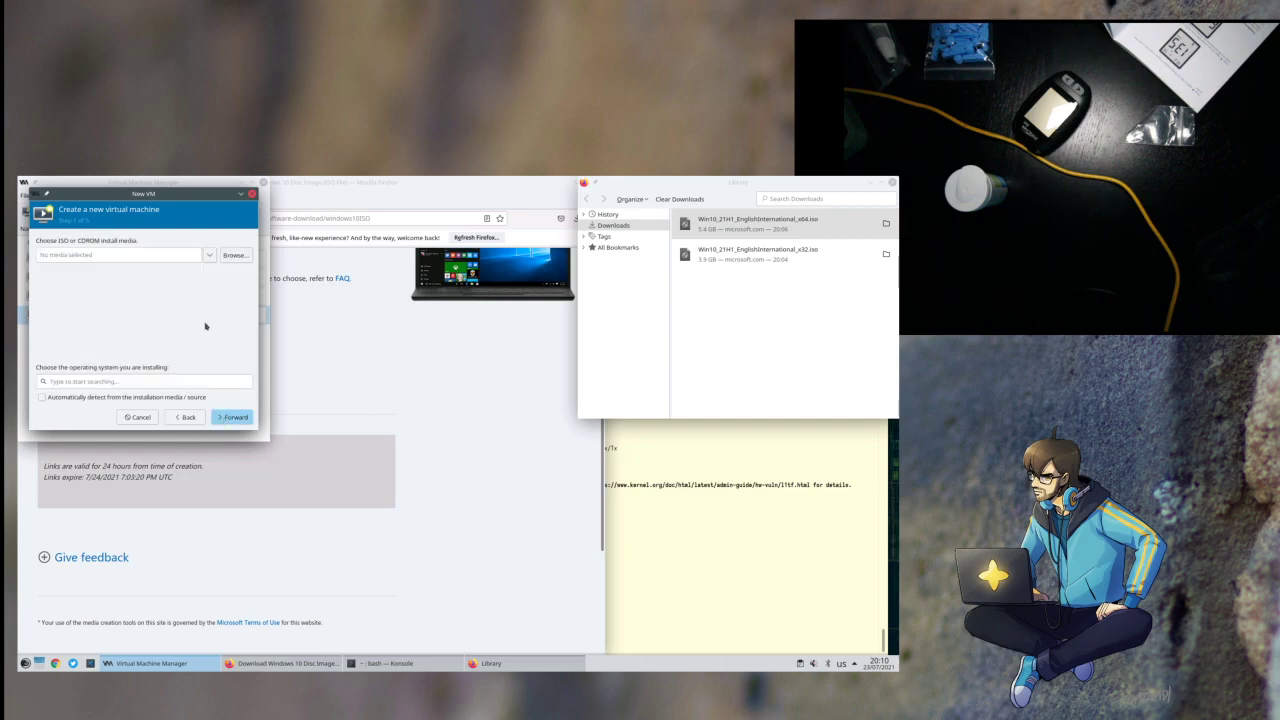
- Choose Win10_21H1_EnglishInternational_x64.iso as the install media and accept 4096 MiB memory, 2 CPUs and a 40 GiB disk image
left_click(234, 257)
double_click(234, 376)
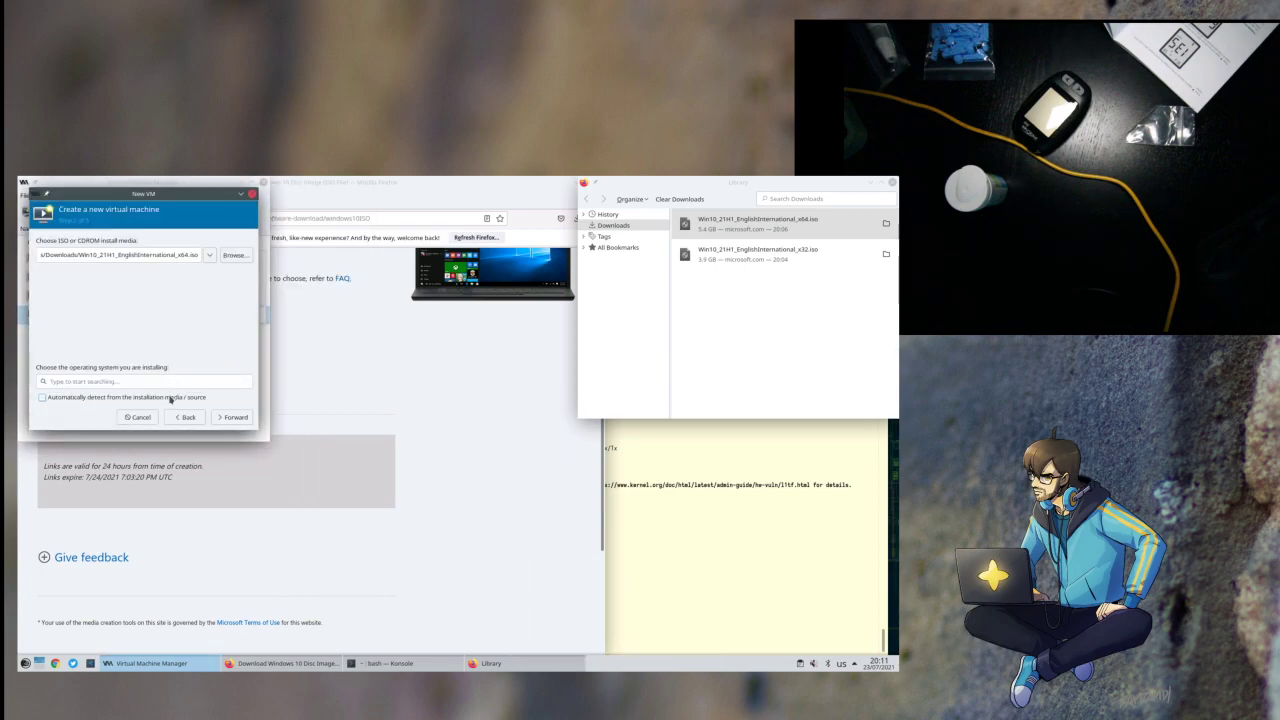
left_click(224, 418)
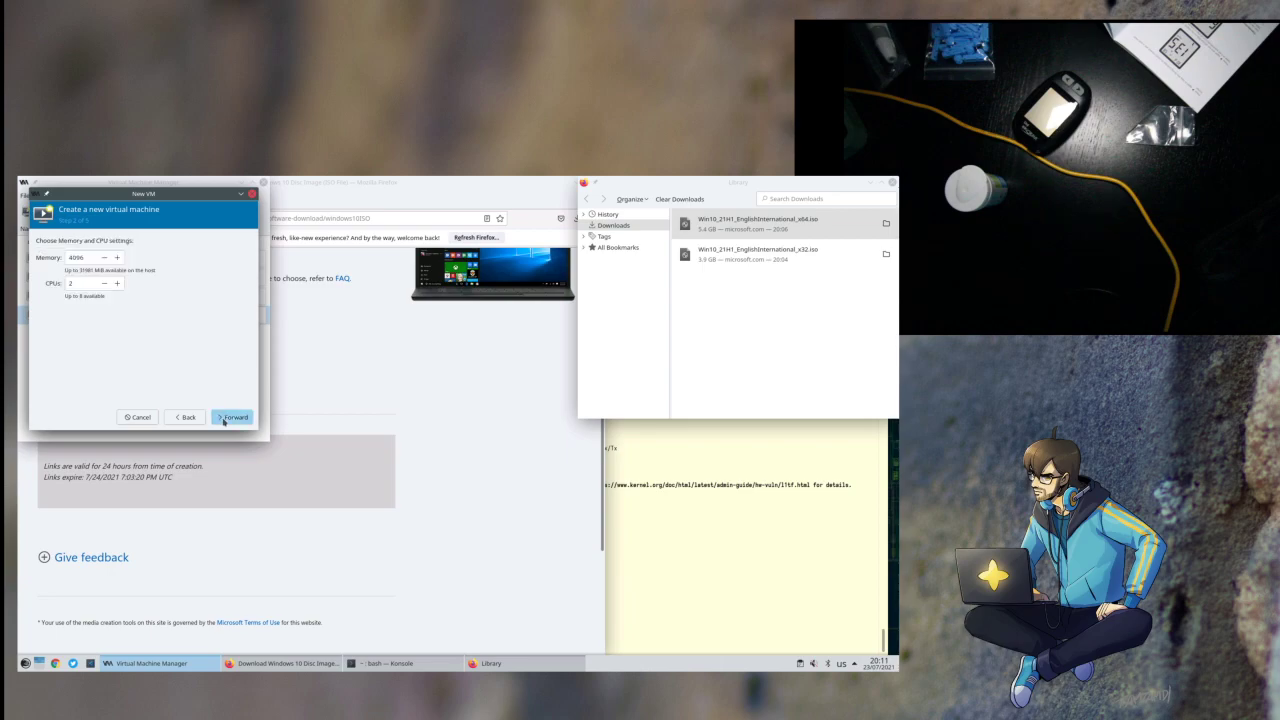
left_click(228, 417)
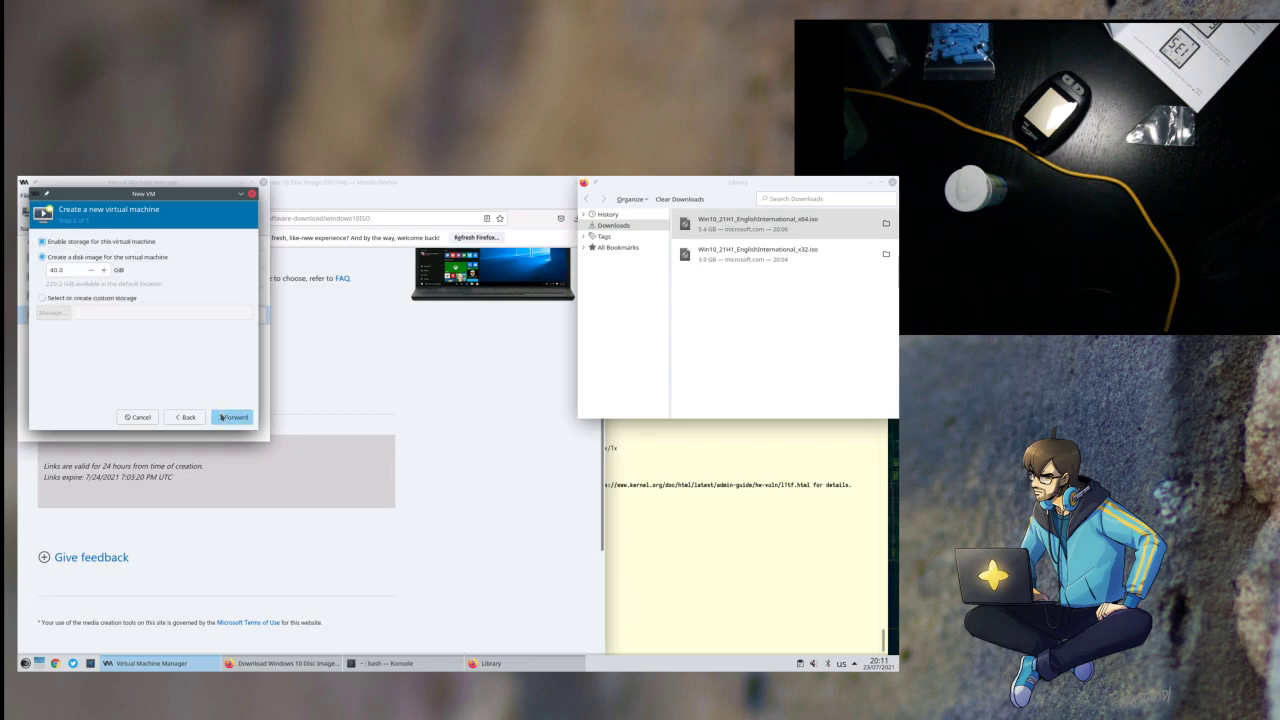
left_click(232, 417)
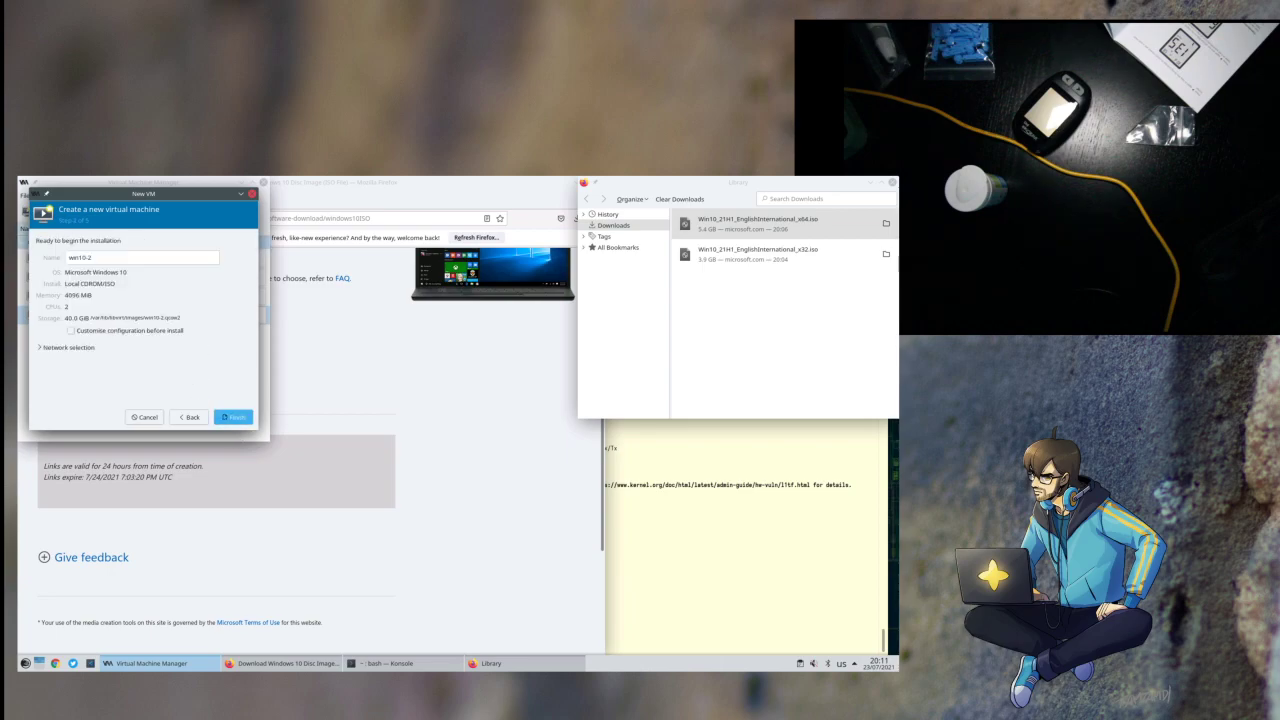
- Name the new 64-bit machine win10-sidiary, enable customising the configuration before install, and finish the wizard with bridge device br0
left_click(95, 259)
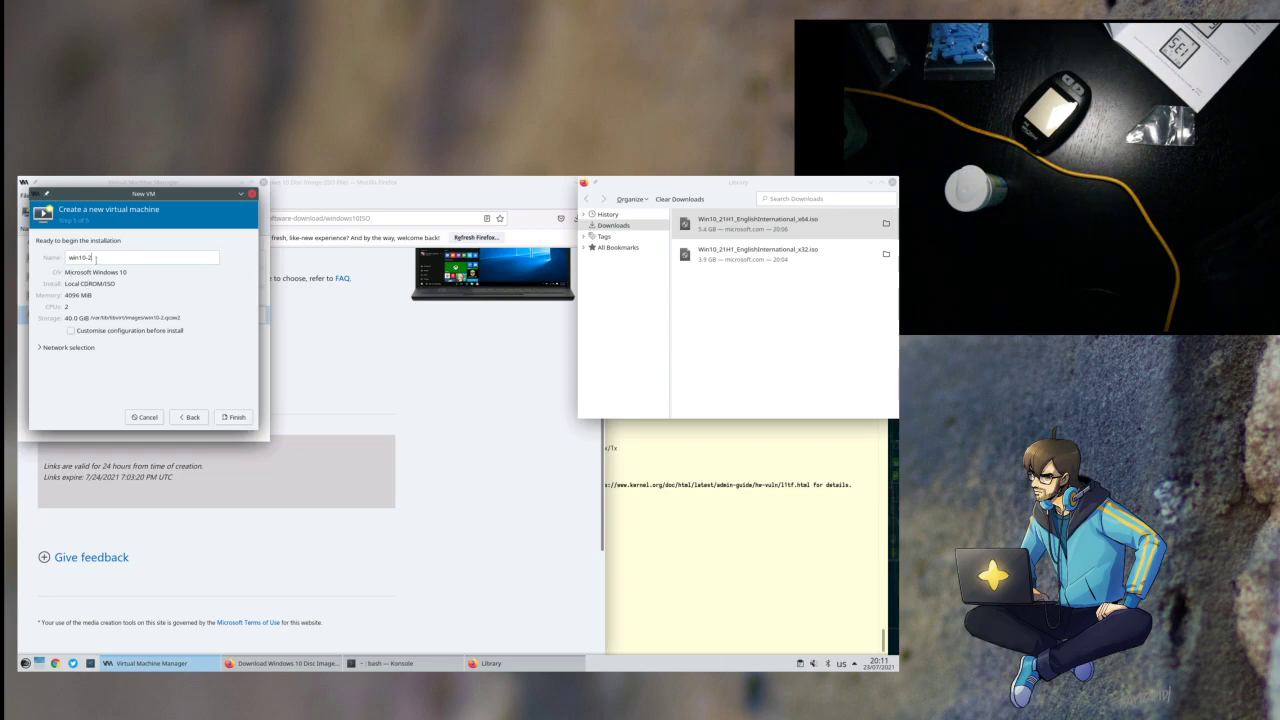
key("BackSpace")
type("sidiary")
left_click(104, 331)
left_click(87, 348)
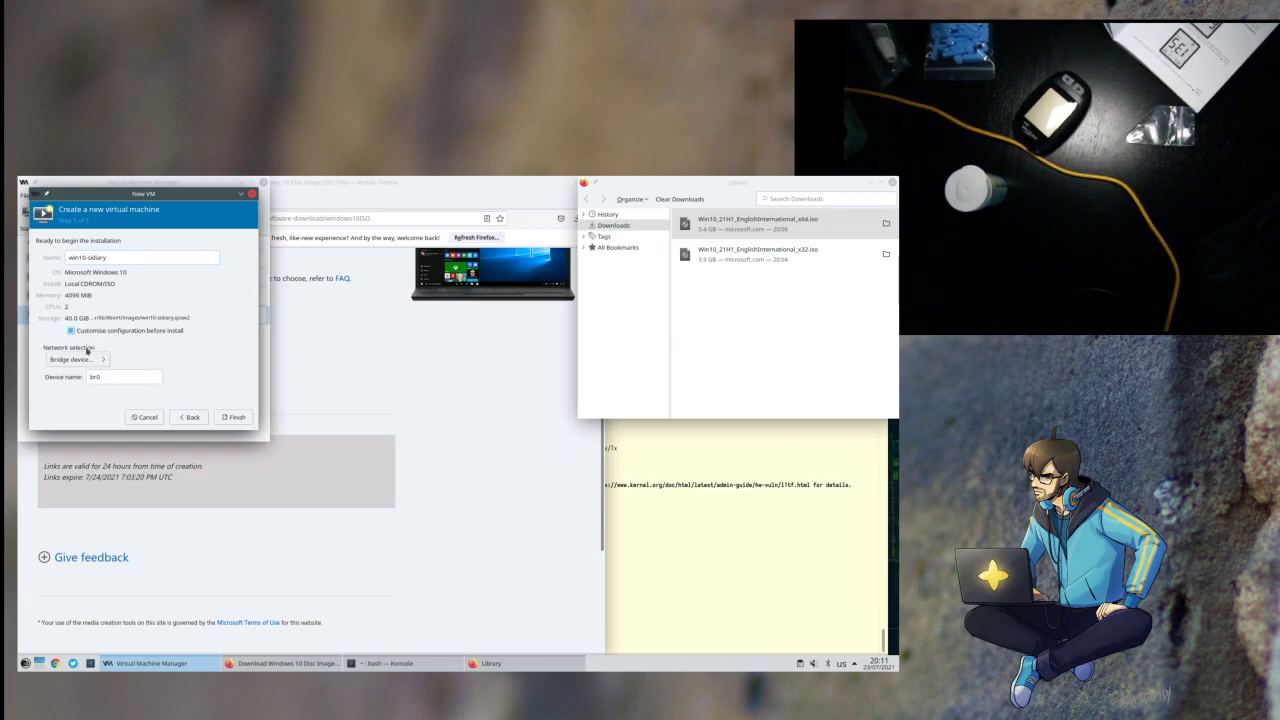
left_click(244, 419)
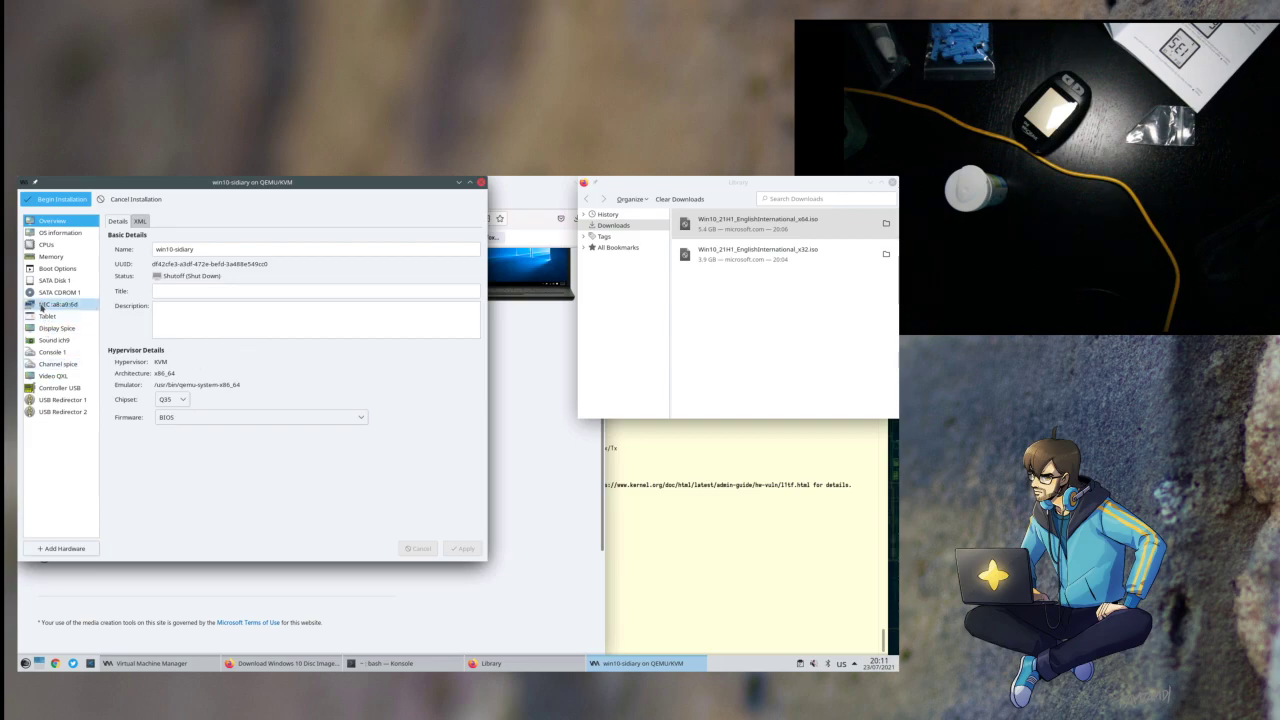
- Remove the network interface from the new virtual machine's hardware and confirm the removal
left_click(68, 304)
left_click(366, 548)
left_click(277, 412)
- Review the new machine's CD-ROM, boot, OS, CPU, memory and disk settings before starting the installation
left_click(60, 292)
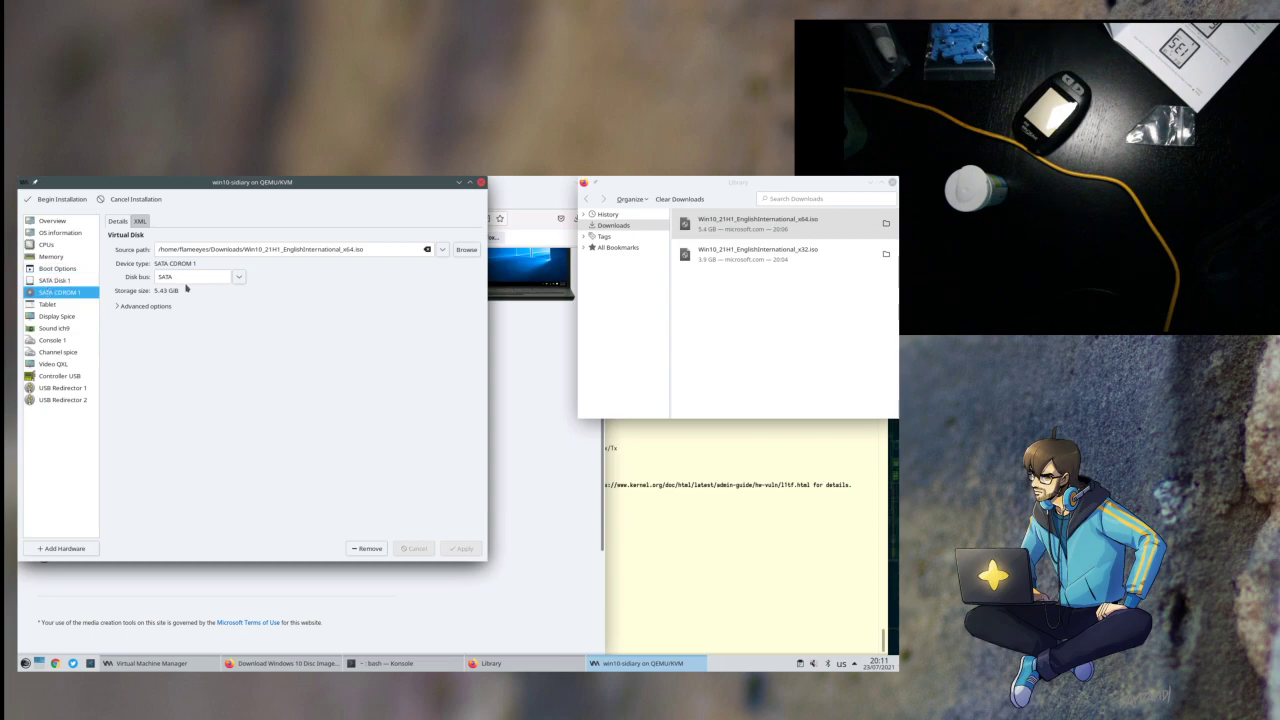
left_click(65, 270)
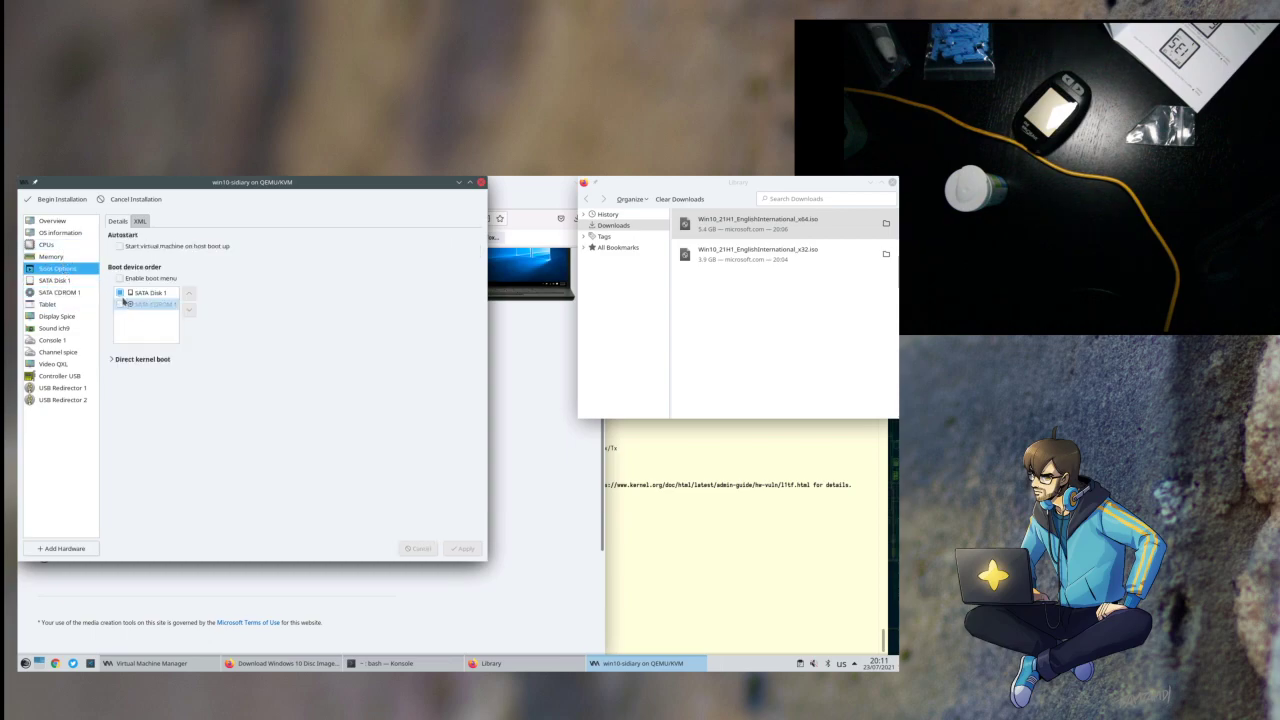
left_click(73, 235)
left_click(72, 245)
left_click(68, 257)
left_click(69, 270)
left_click(60, 281)
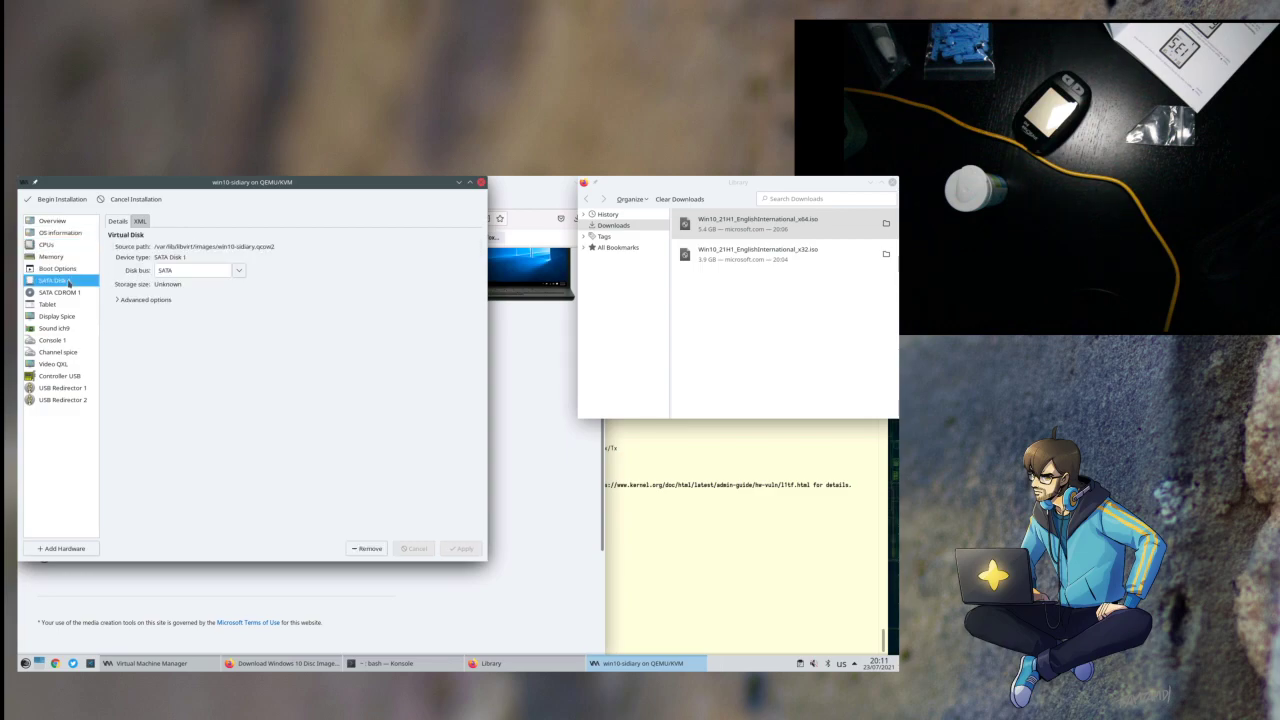
left_click(56, 233)
left_click(52, 221)
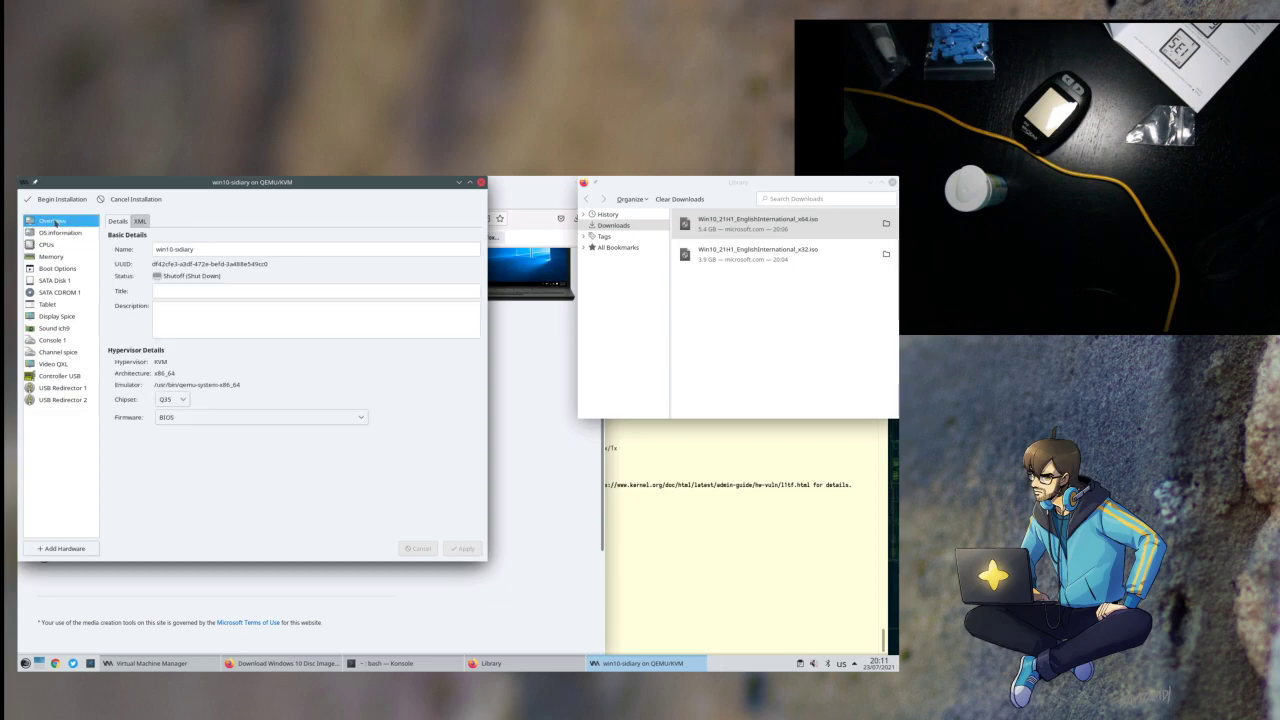
- Set the firmware to UEFI x86_64 with /usr/share/qemu/ovmf-x86_64-smm-ms-code.bin, apply it, and keep the Q35 chipset
left_click(171, 418)
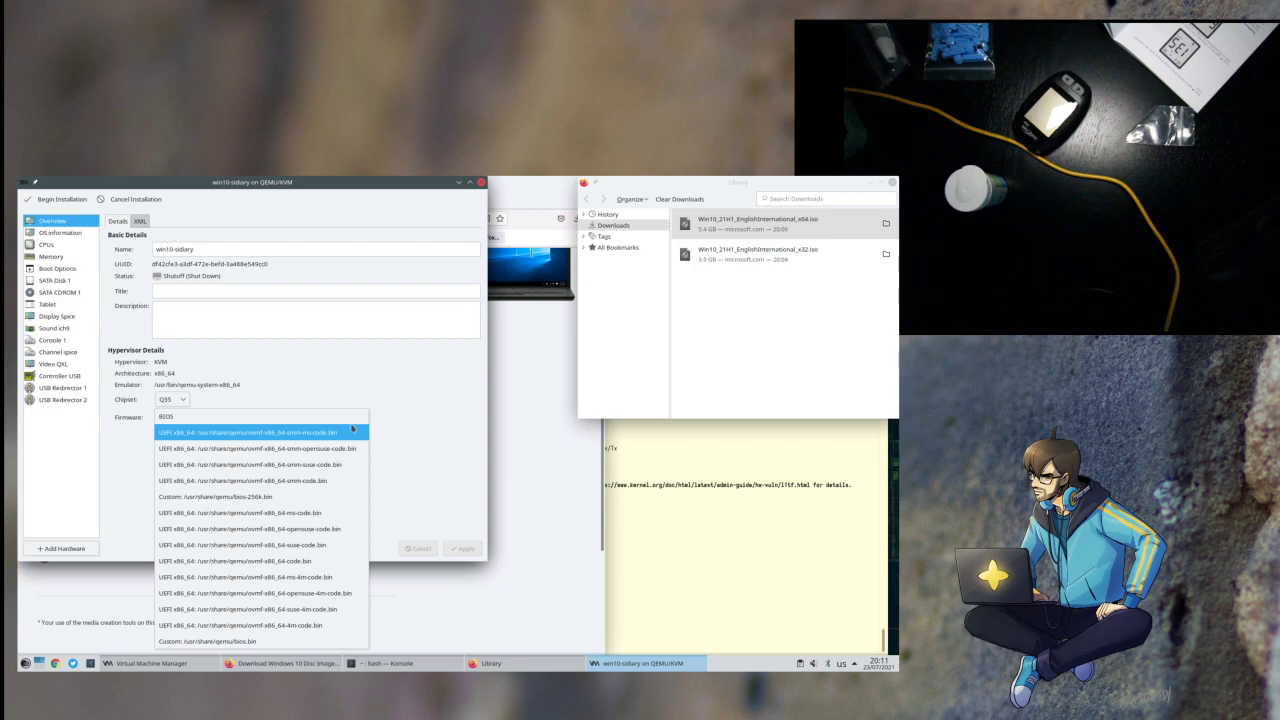
key("Up")
left_click(352, 434)
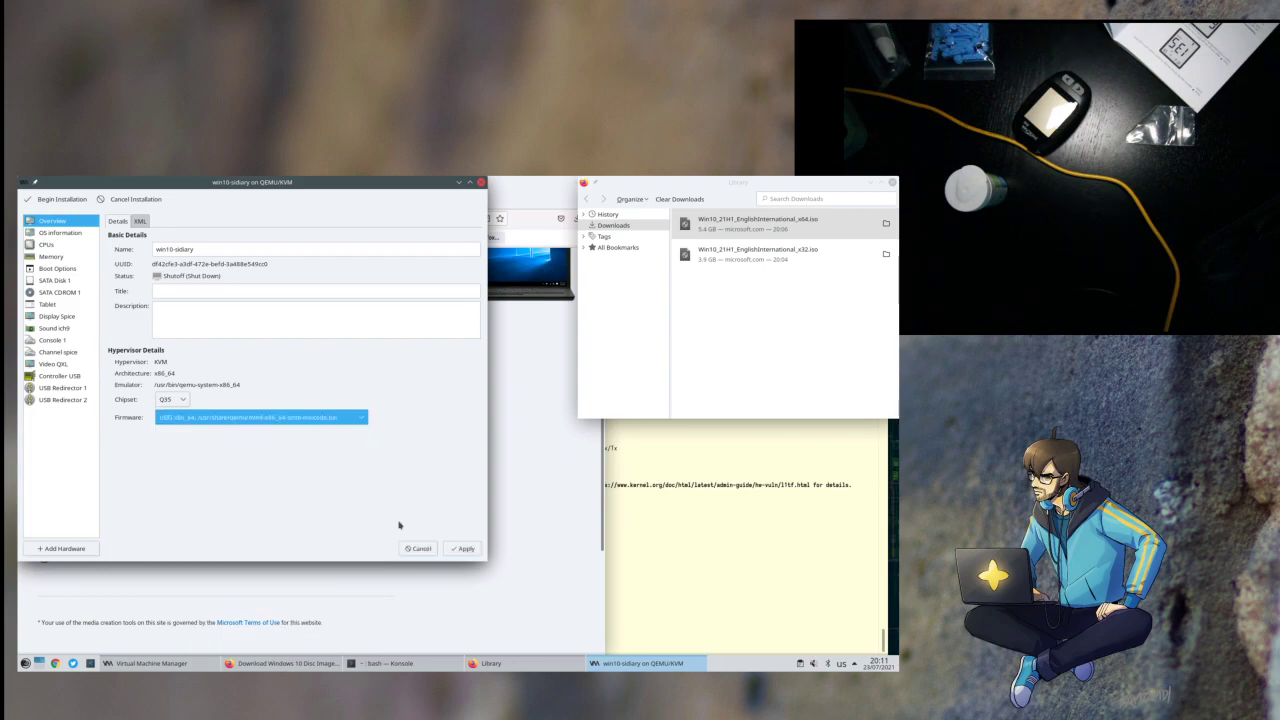
left_click(462, 549)
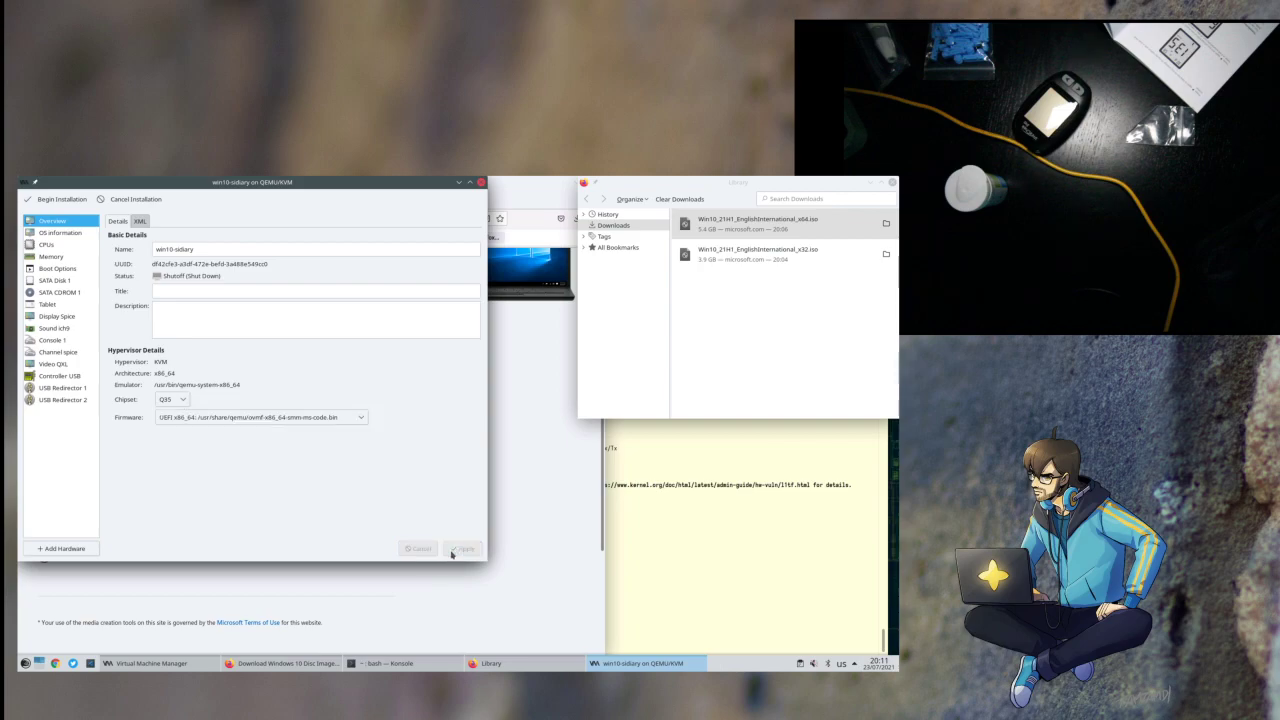
left_click(165, 399)
left_click(163, 399)
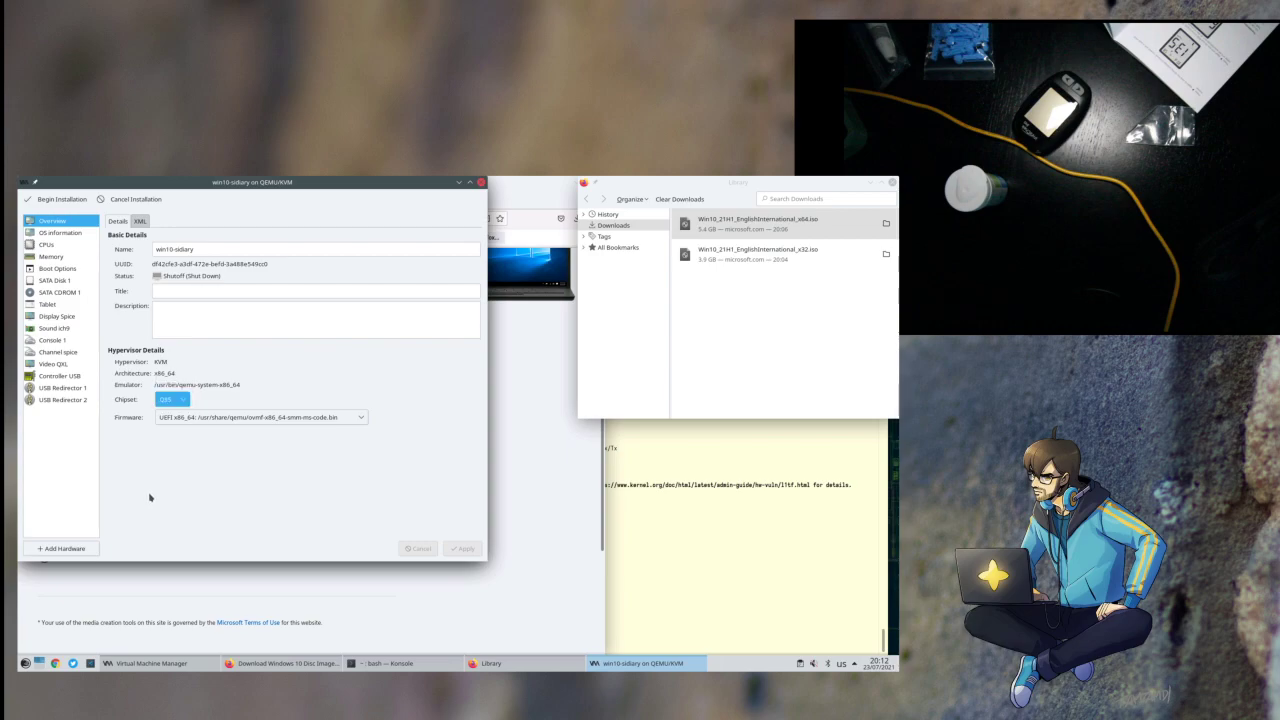
- Begin the installation of win10-sidiary and try to boot it from the CD in its console
left_click(60, 199)
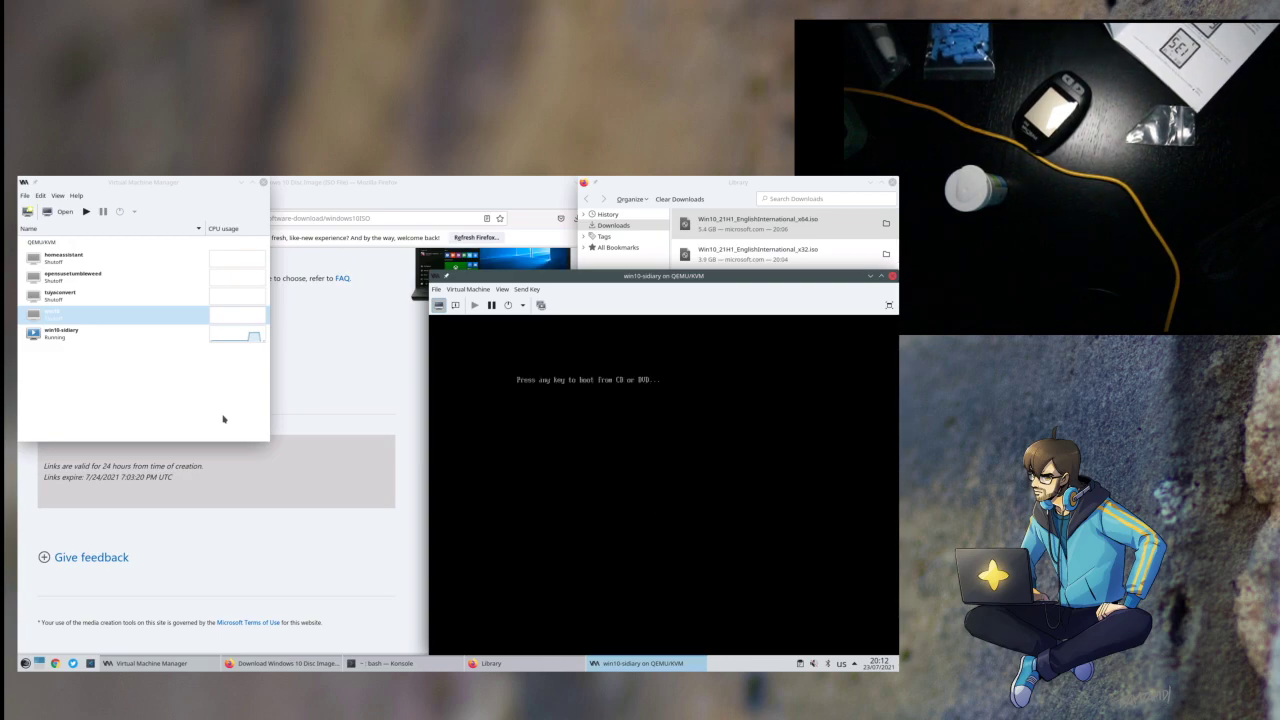
left_click(562, 341)
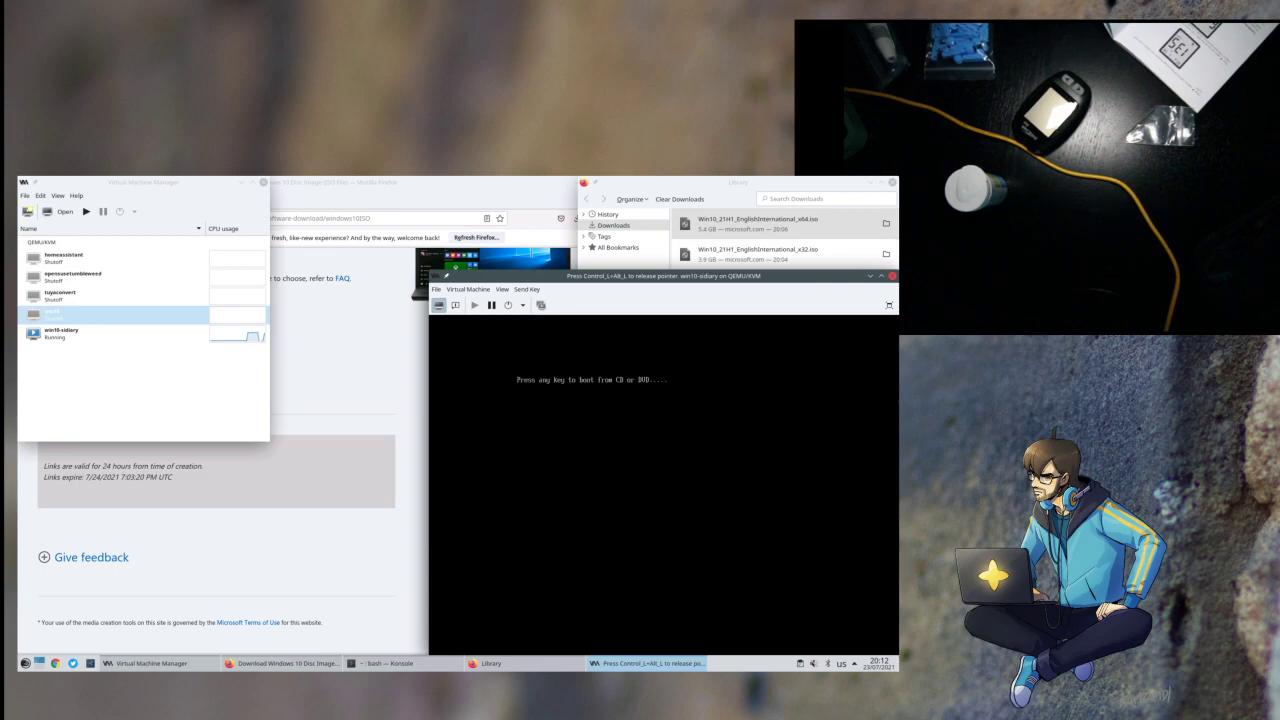
key("ctrl+alt")
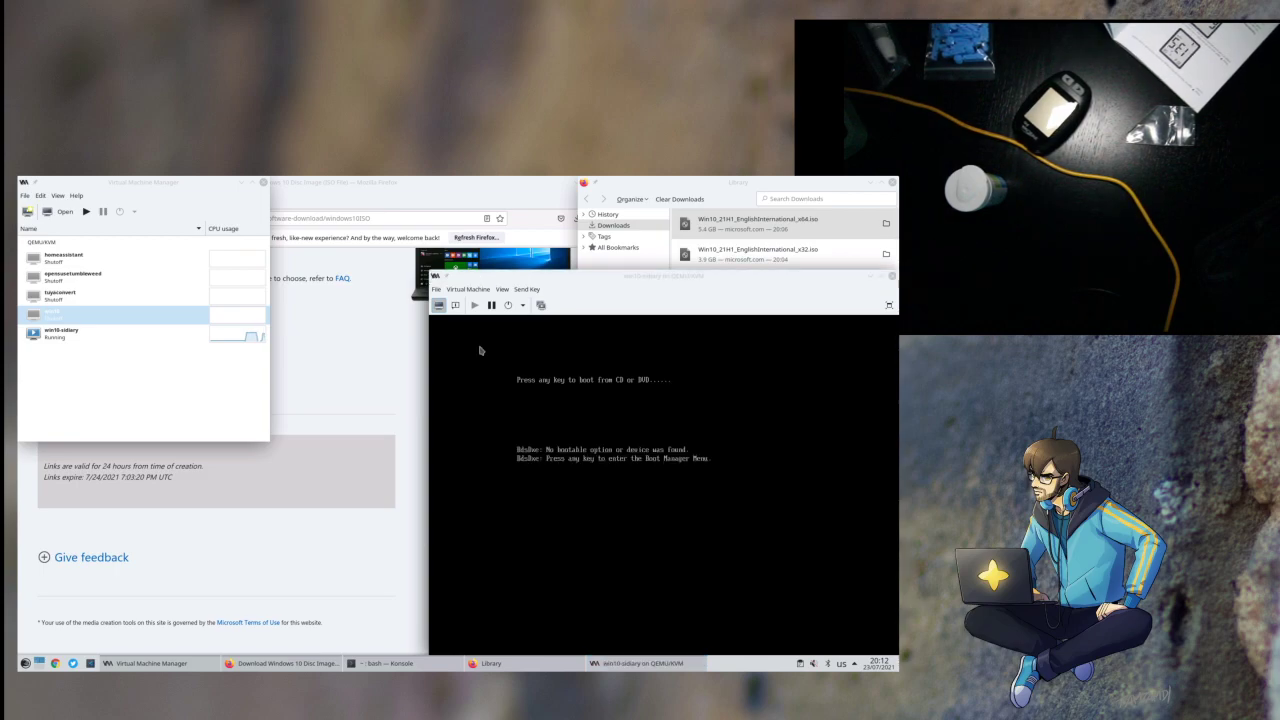
left_click_drag(632, 261, 551, 218)
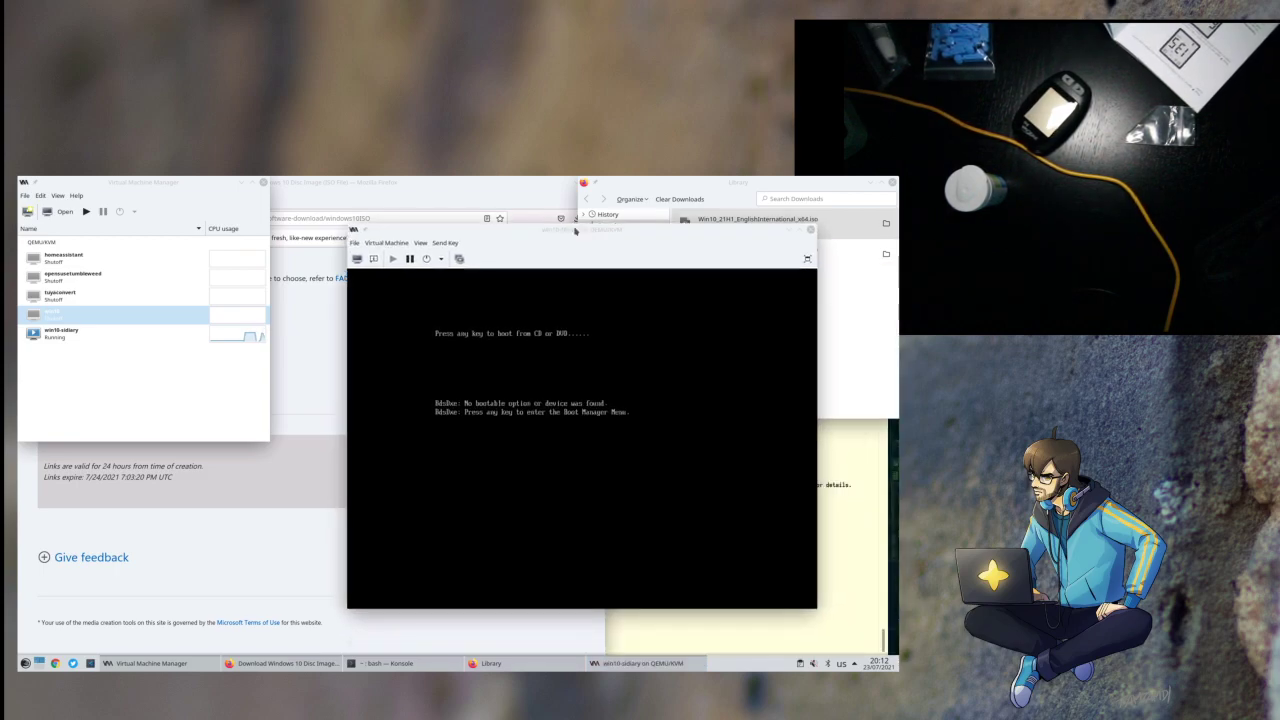
- Enable the boot menu in the running machine's boot options, apply the change and acknowledge the notice
left_click(390, 245)
left_click(392, 248)
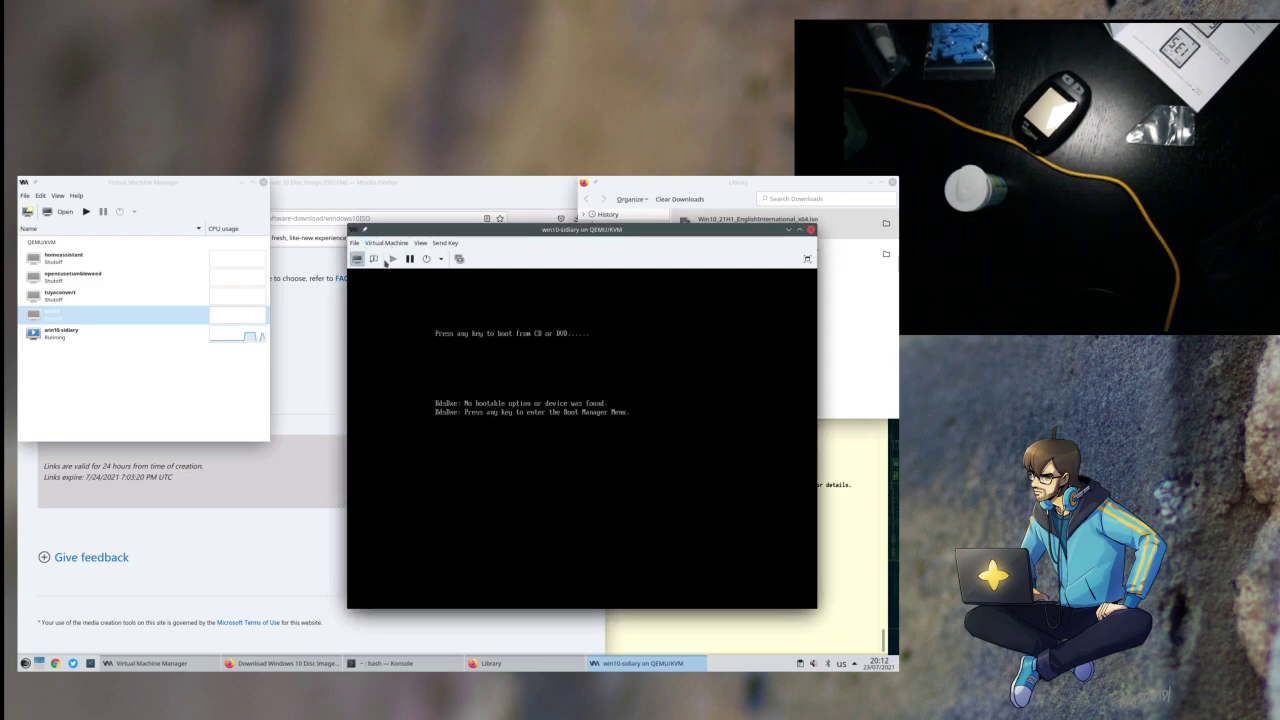
left_click(373, 258)
left_click(393, 366)
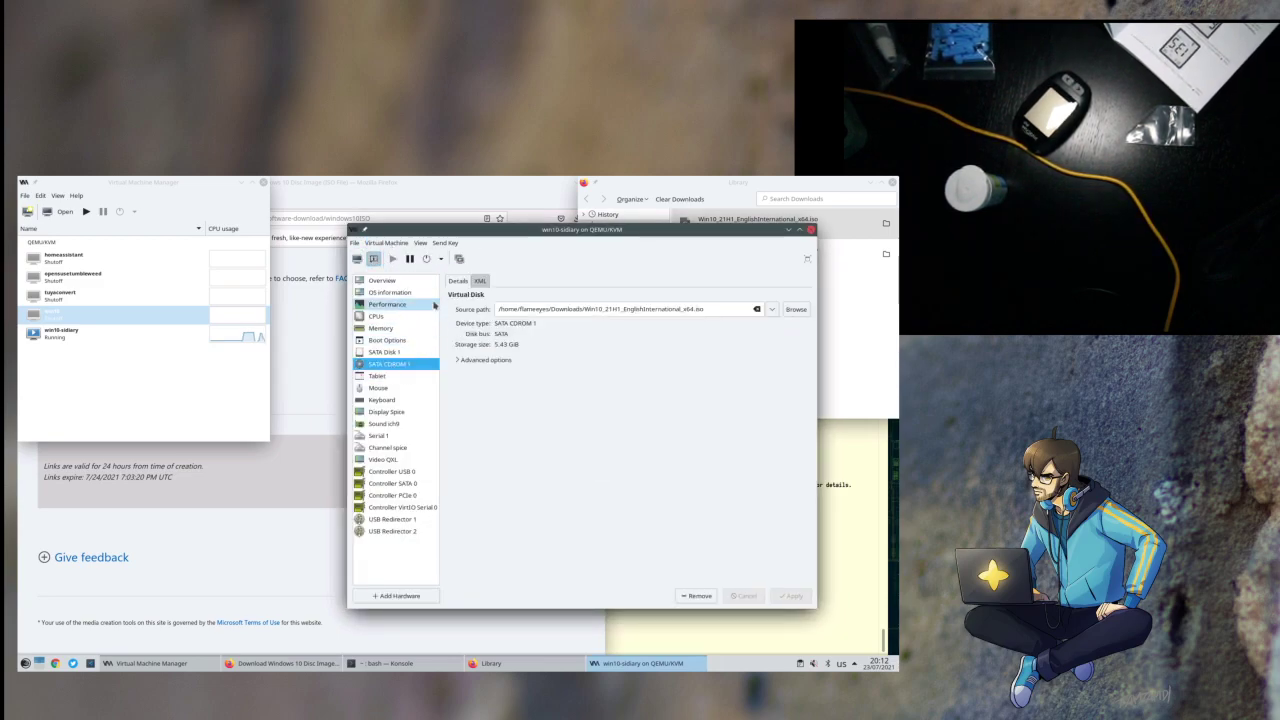
left_click(387, 340)
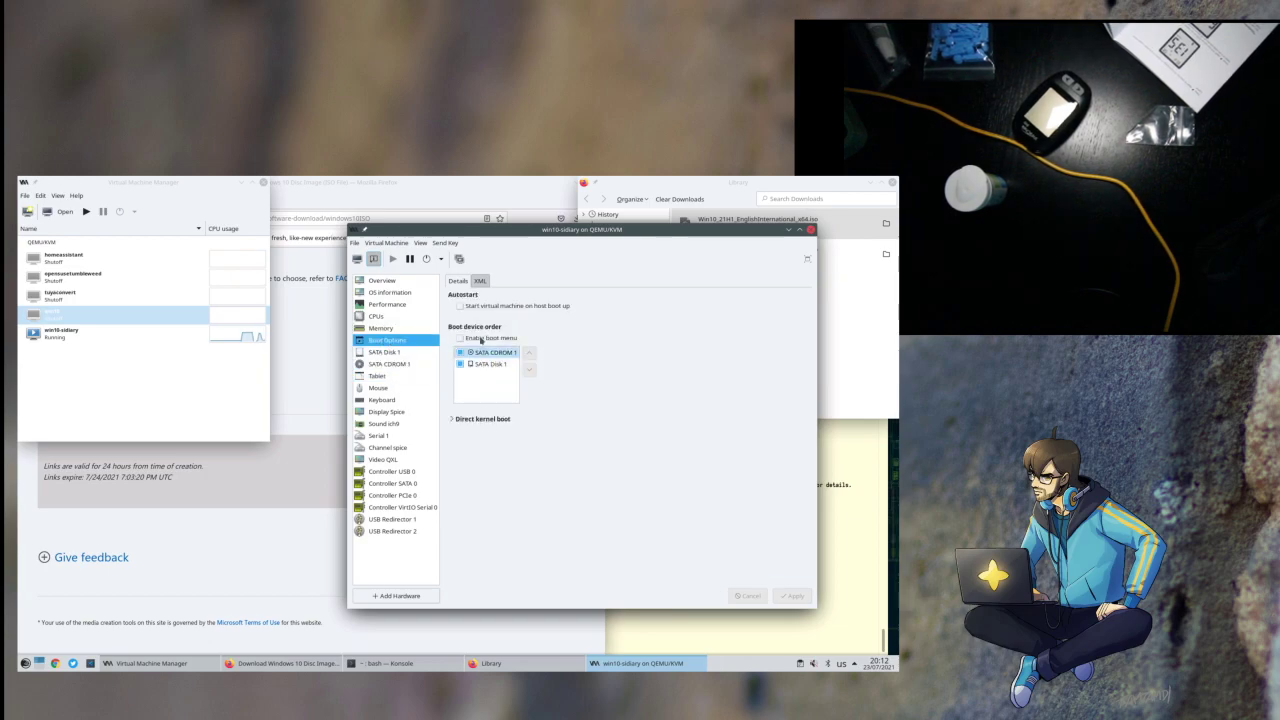
left_click(490, 352)
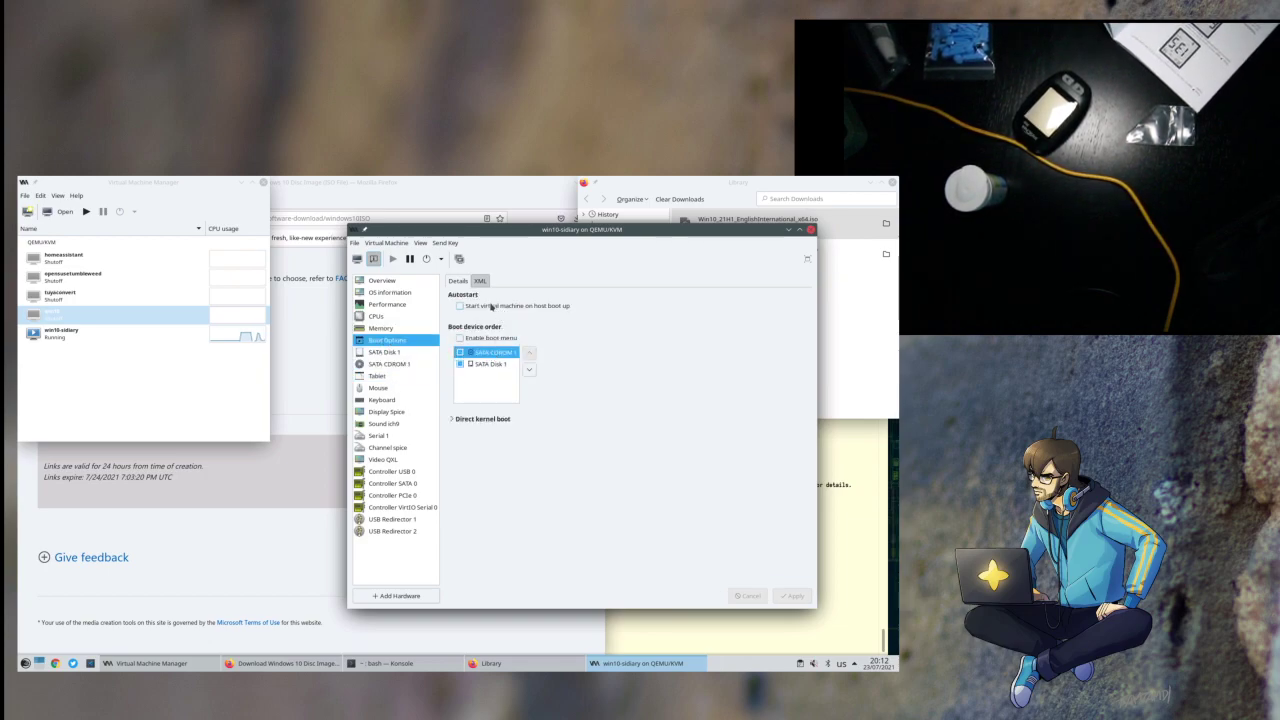
left_click(486, 339)
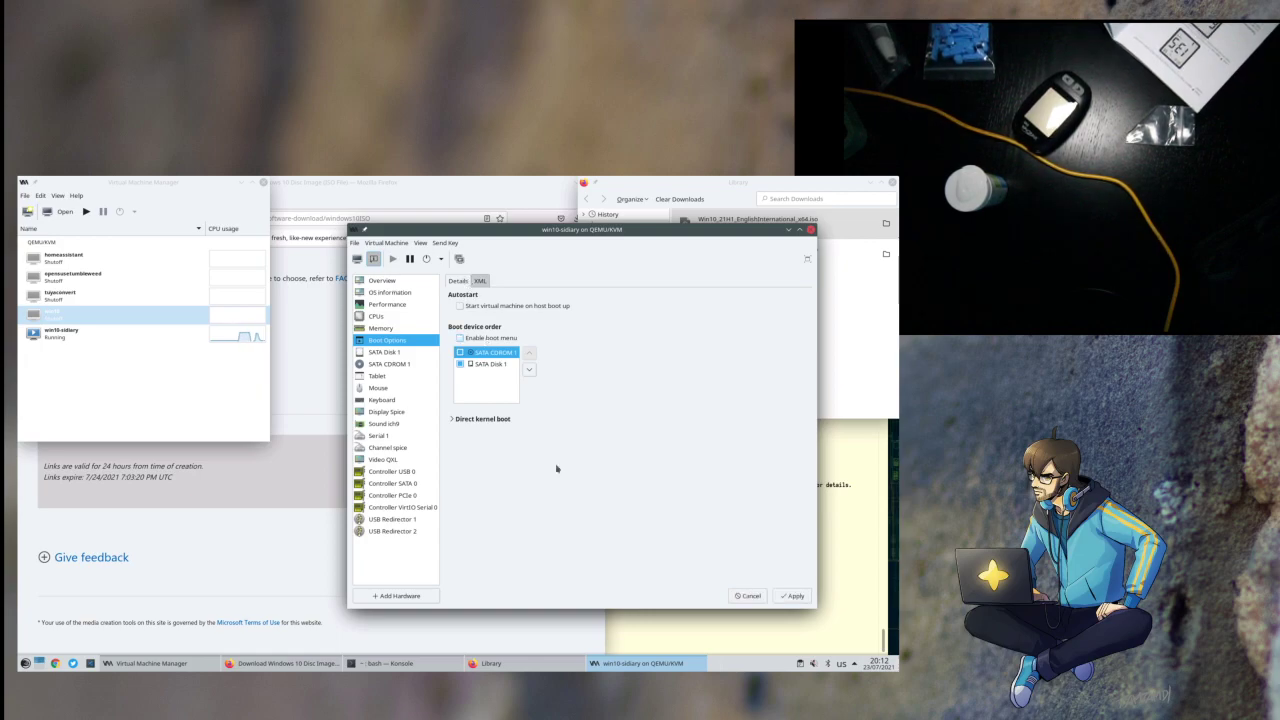
left_click(793, 596)
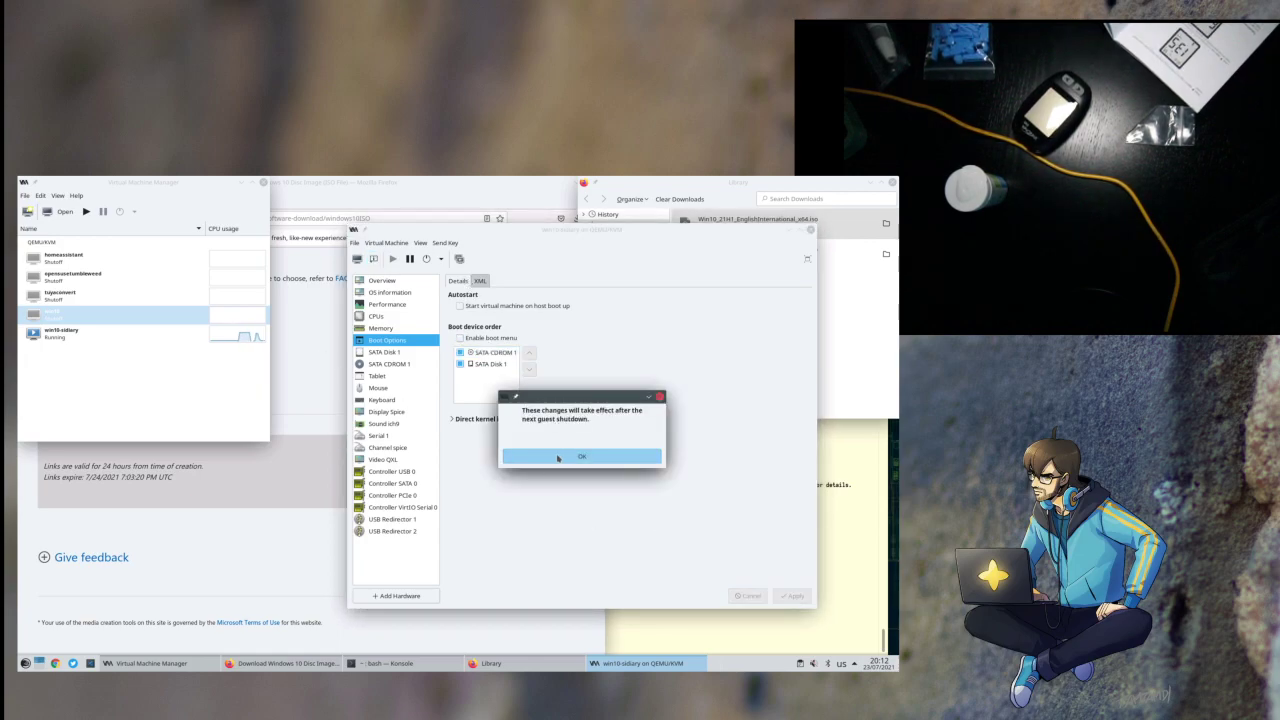
left_click(560, 456)
- Begin adding a new storage device to the machine as a disk device on the USB bus
left_click(380, 366)
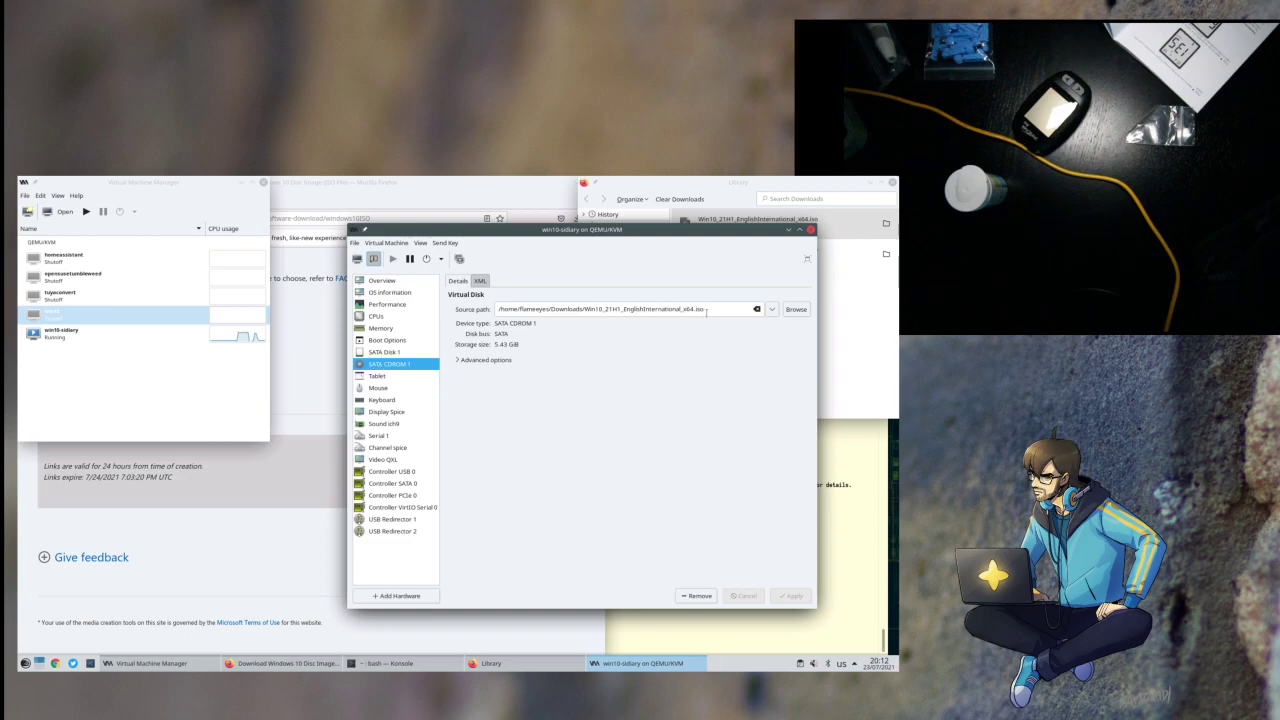
left_click(400, 364)
left_click(395, 595)
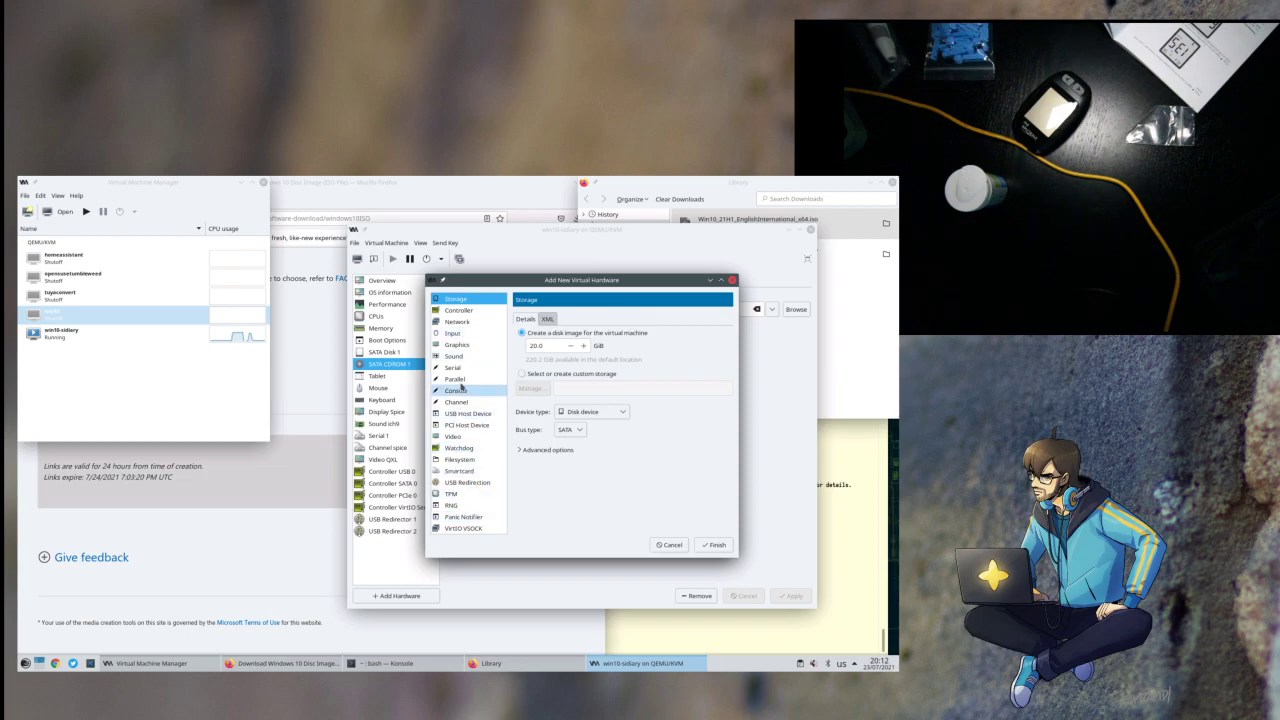
left_click(593, 411)
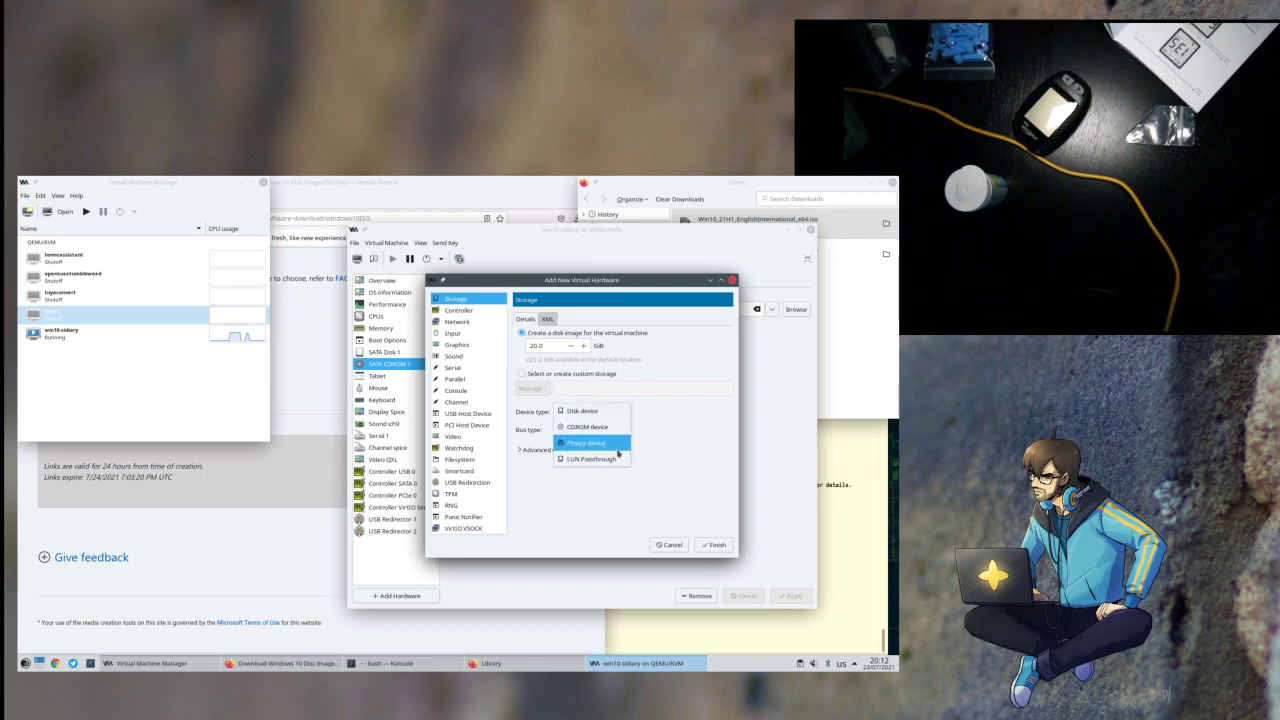
left_click(580, 411)
left_click(570, 428)
left_click(571, 457)
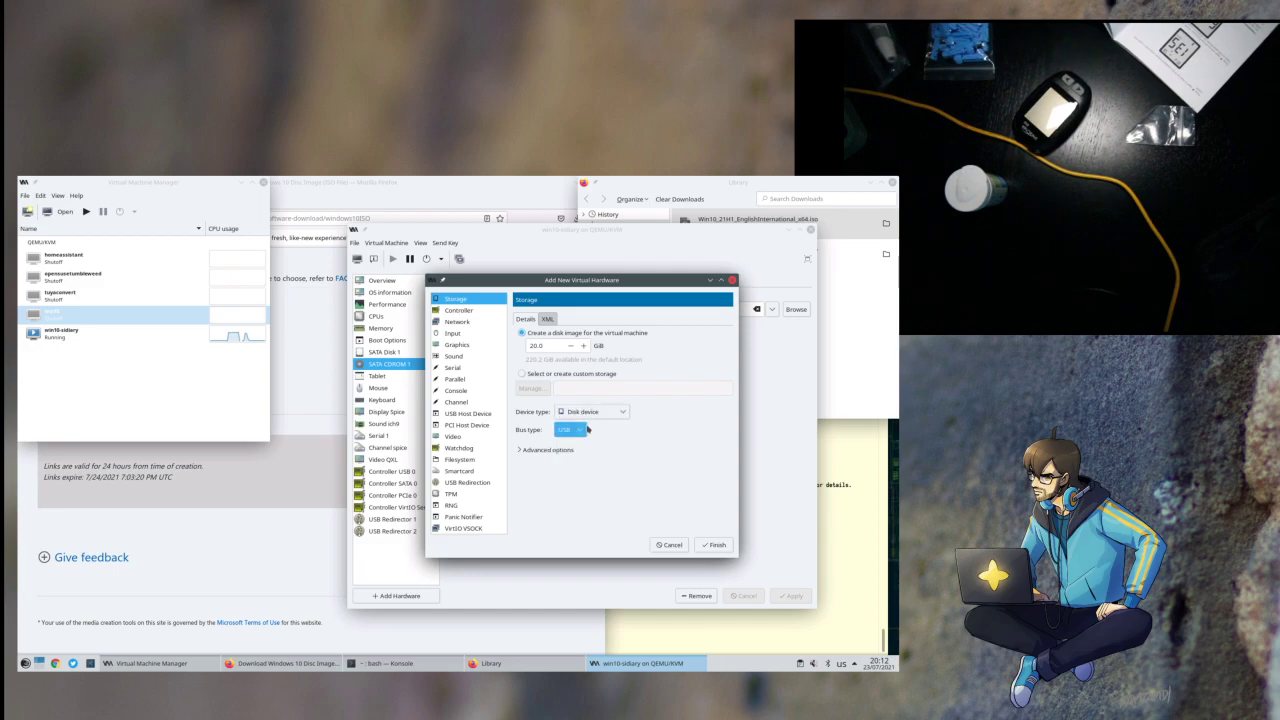
- Use custom storage for the new USB disk and choose Win10_21H1_EnglishInternational_x64.iso from the Downloads pool
left_click(523, 373)
left_click(531, 388)
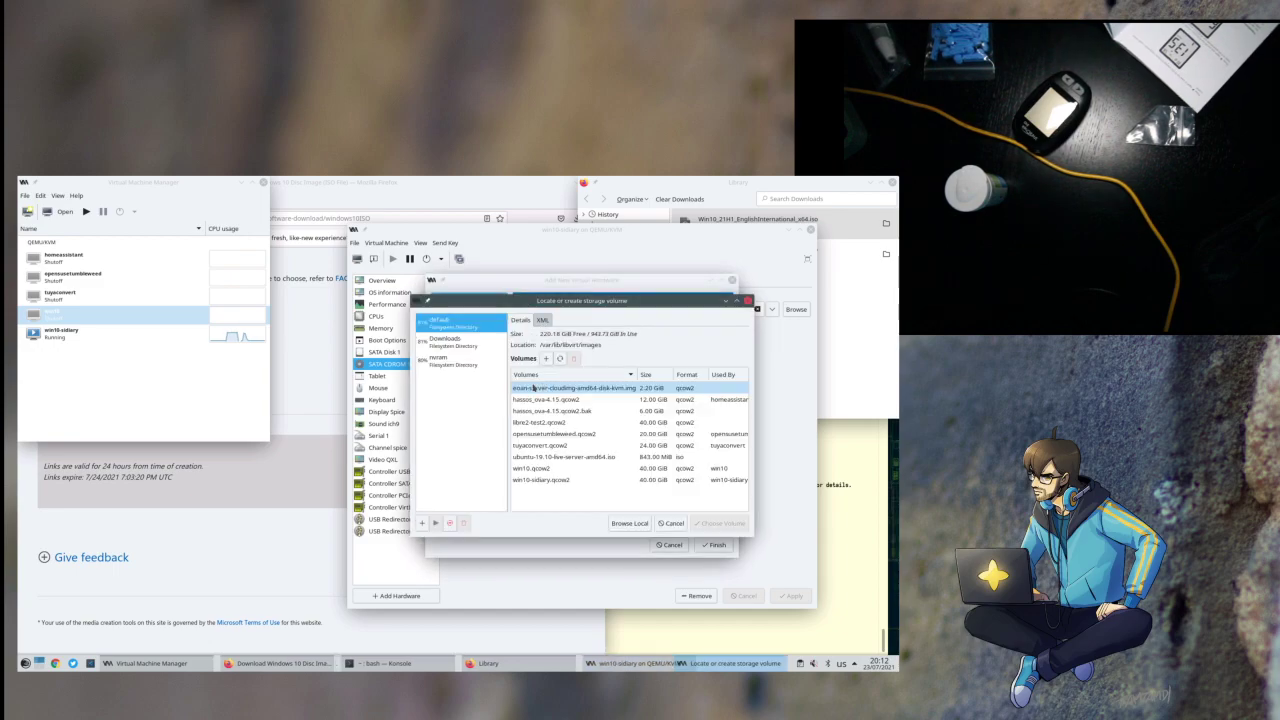
left_click(555, 434)
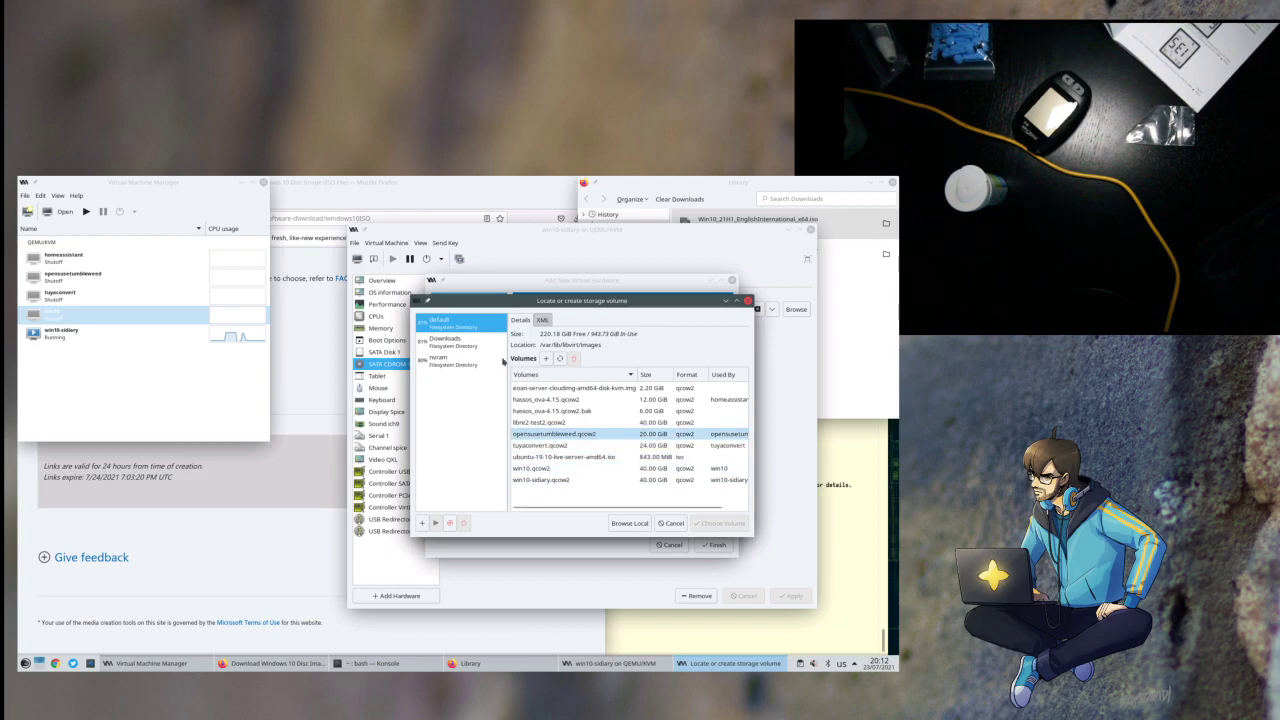
left_click(445, 340)
scroll(575, 480, "down", 5)
left_click(575, 498)
scroll(575, 495, "down", 15)
left_click(595, 479)
left_click(597, 483)
left_click(698, 524)
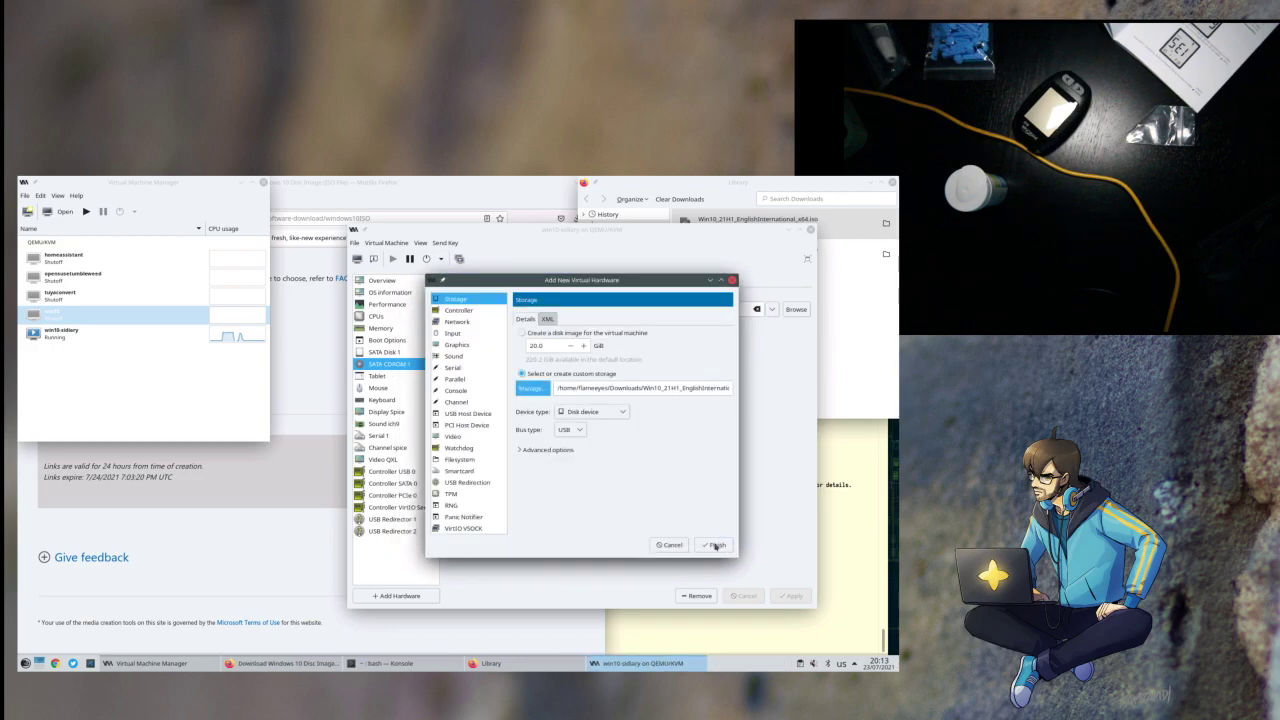
- Finish adding the USB disk, agreeing to use the ISO already in use and to attach it after the next guest shutdown
left_click(716, 545)
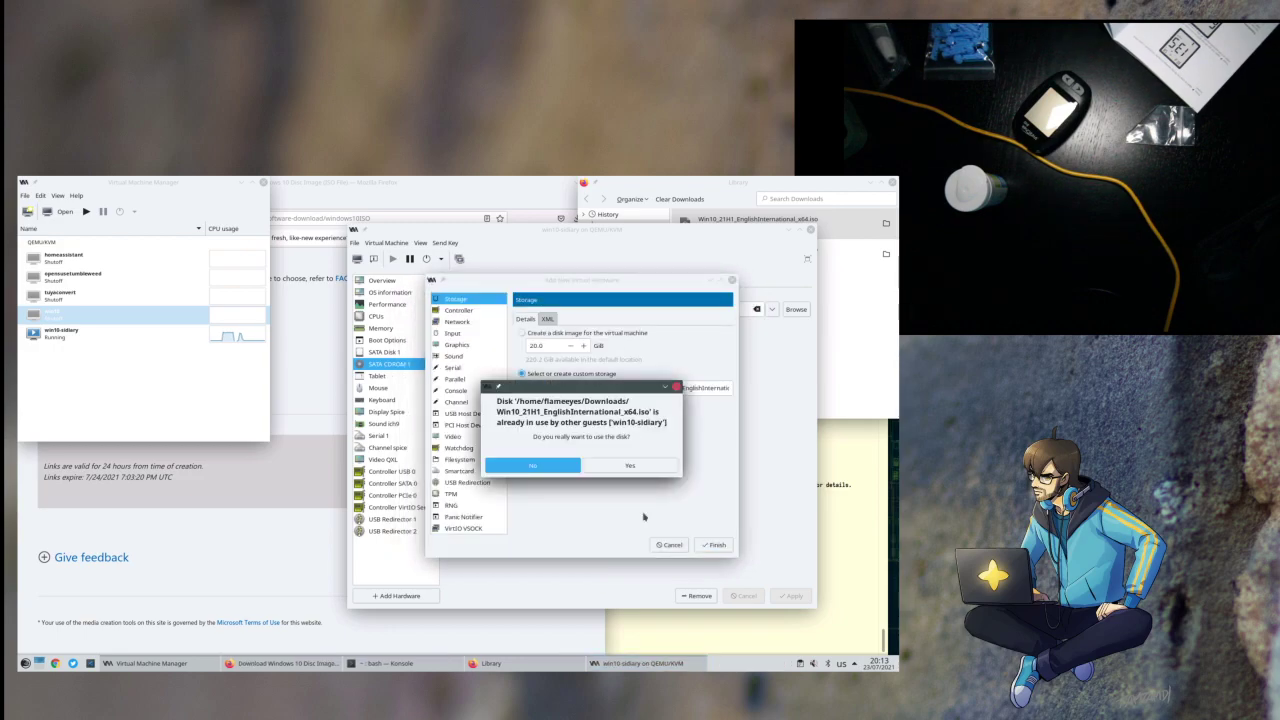
left_click(614, 468)
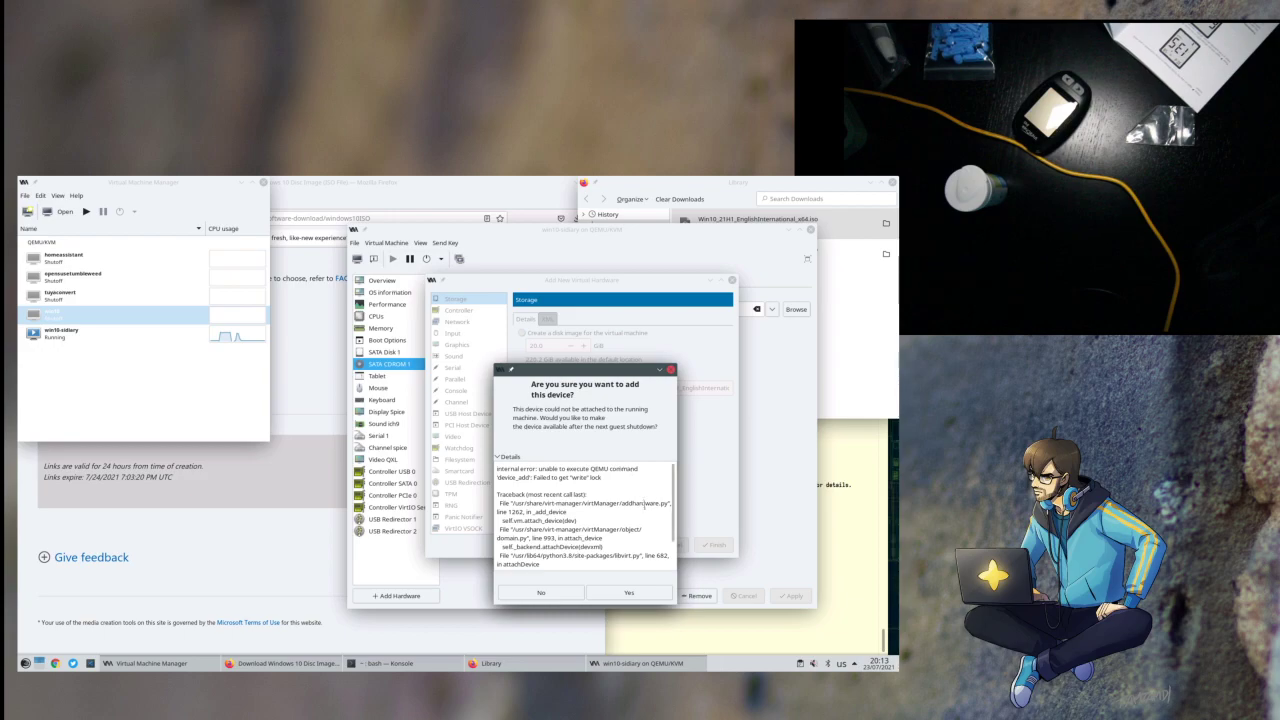
left_click(628, 594)
left_click(628, 594)
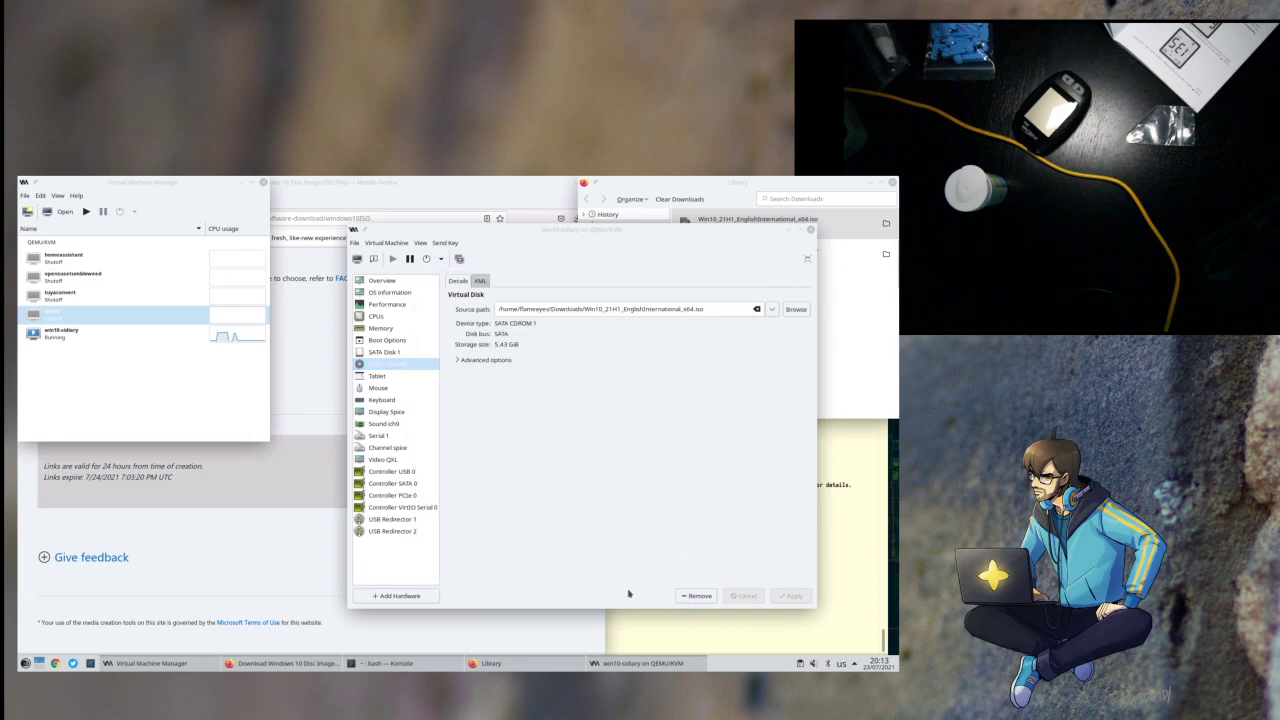
- Remove the SATA CDROM 1 device from the machine without deleting its associated storage files
left_click(398, 366)
right_click(398, 366)
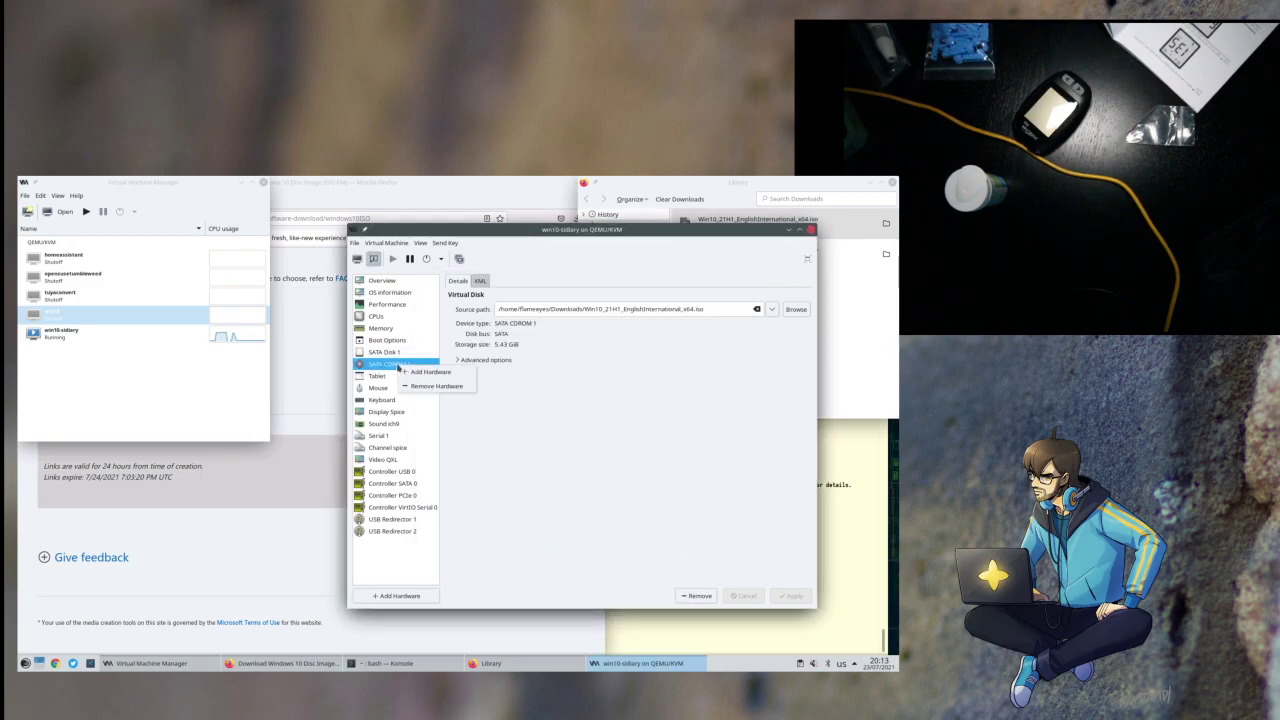
left_click(418, 387)
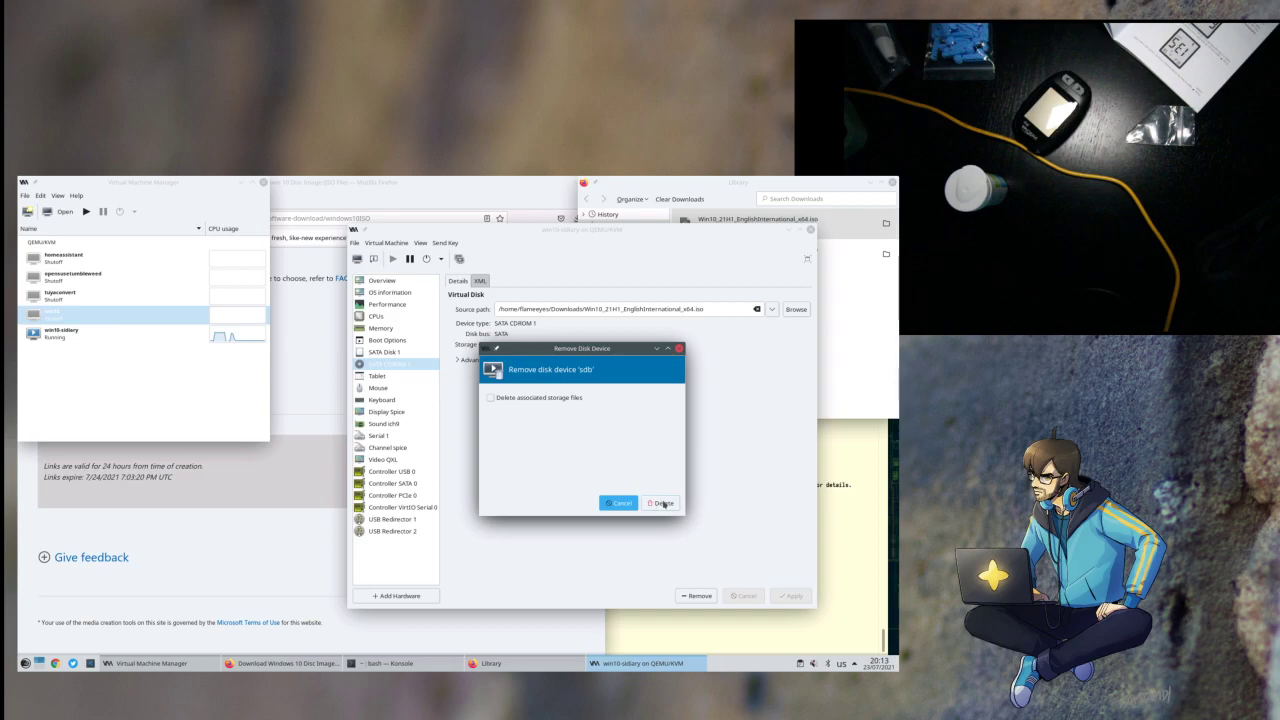
left_click(660, 502)
left_click(583, 492)
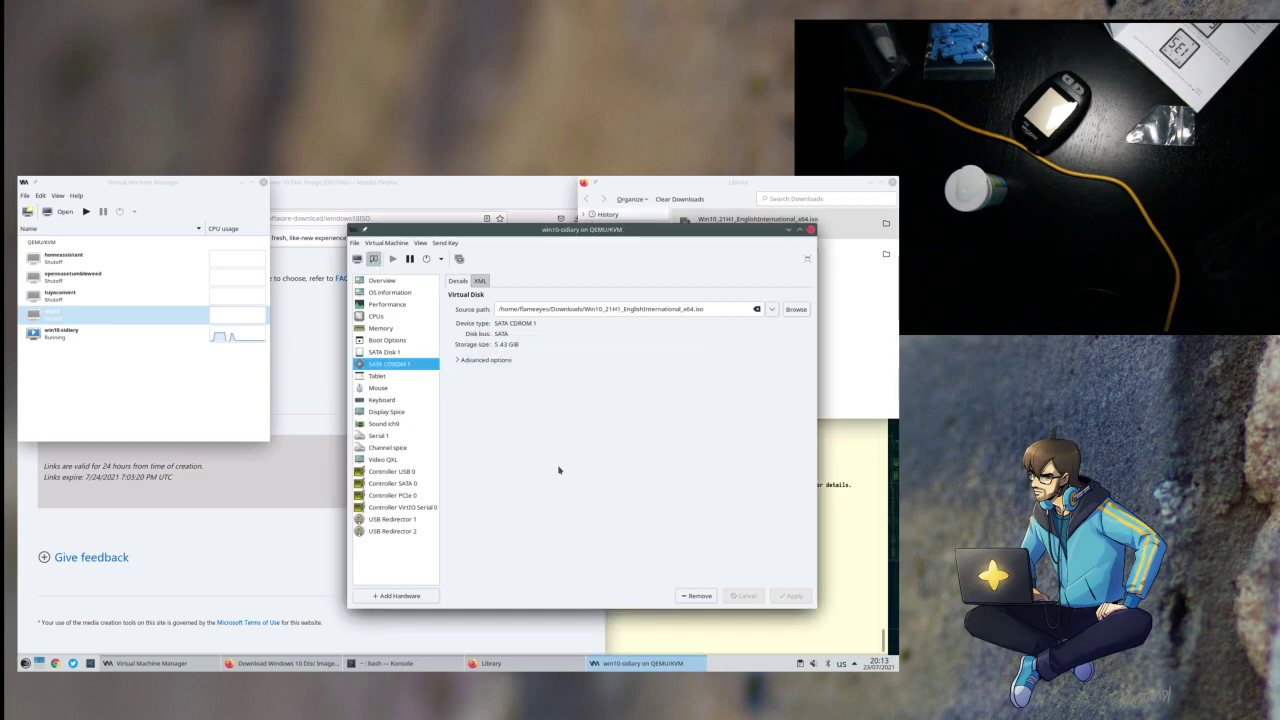
- Force off the running win10-sidiary machine and confirm
left_click(441, 258)
left_click(461, 317)
left_click(621, 480)
- Mark USB Disk 1 as Readonly and Shareable in its advanced options and apply the changes
left_click(391, 353)
left_click(390, 364)
left_click(462, 354)
left_click(501, 363)
left_click(502, 373)
left_click(791, 595)
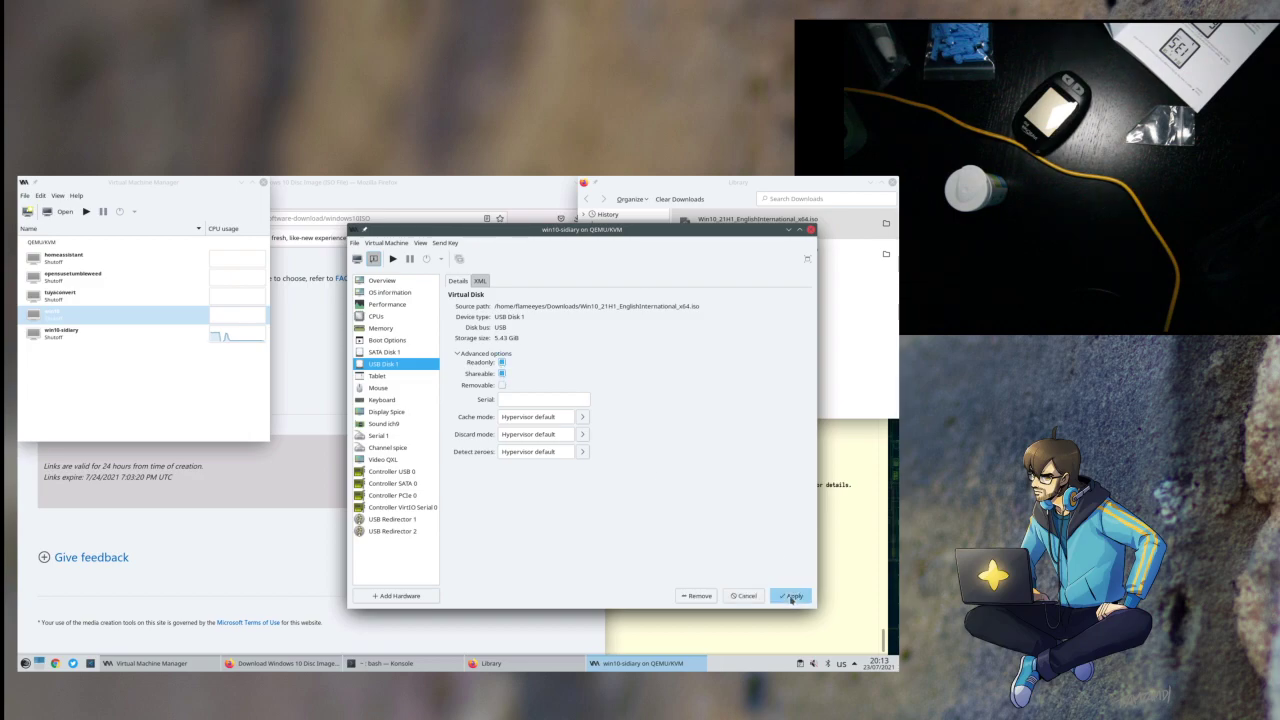
- Enable USB Disk 1 as a boot device after SATA Disk 1, apply it, and return to the machine's console view
left_click(388, 340)
left_click(460, 365)
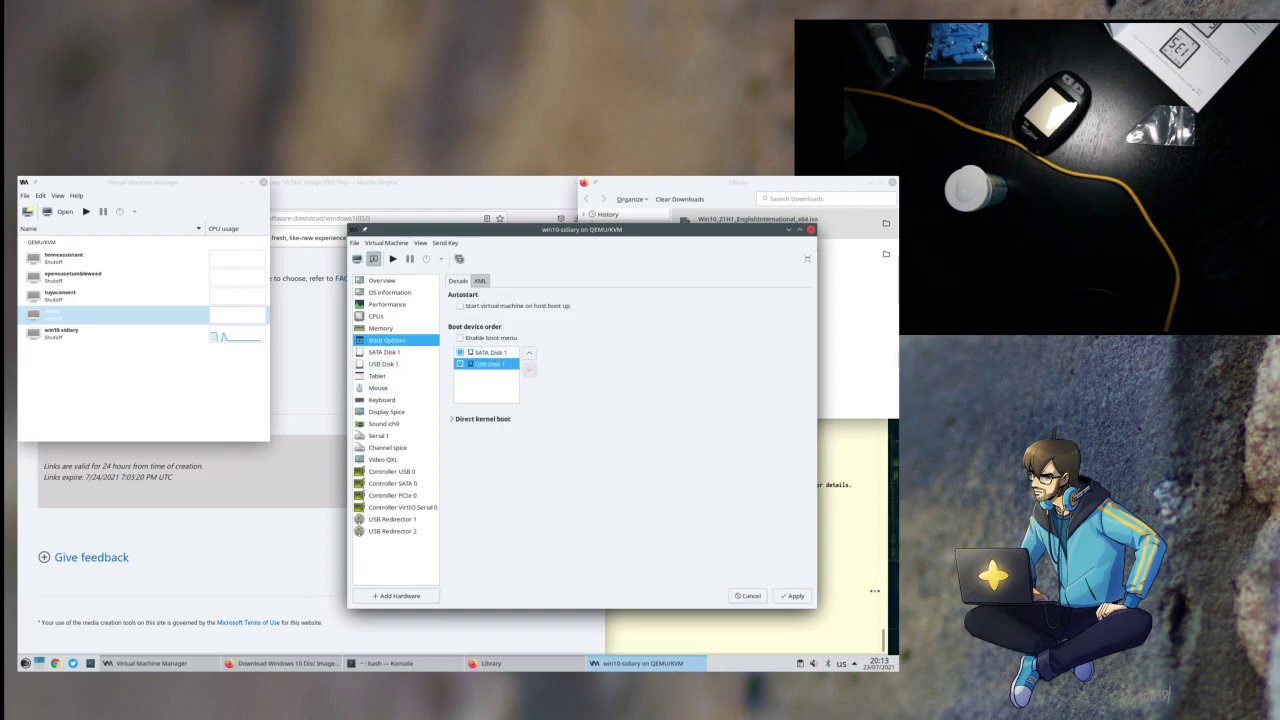
left_click(795, 596)
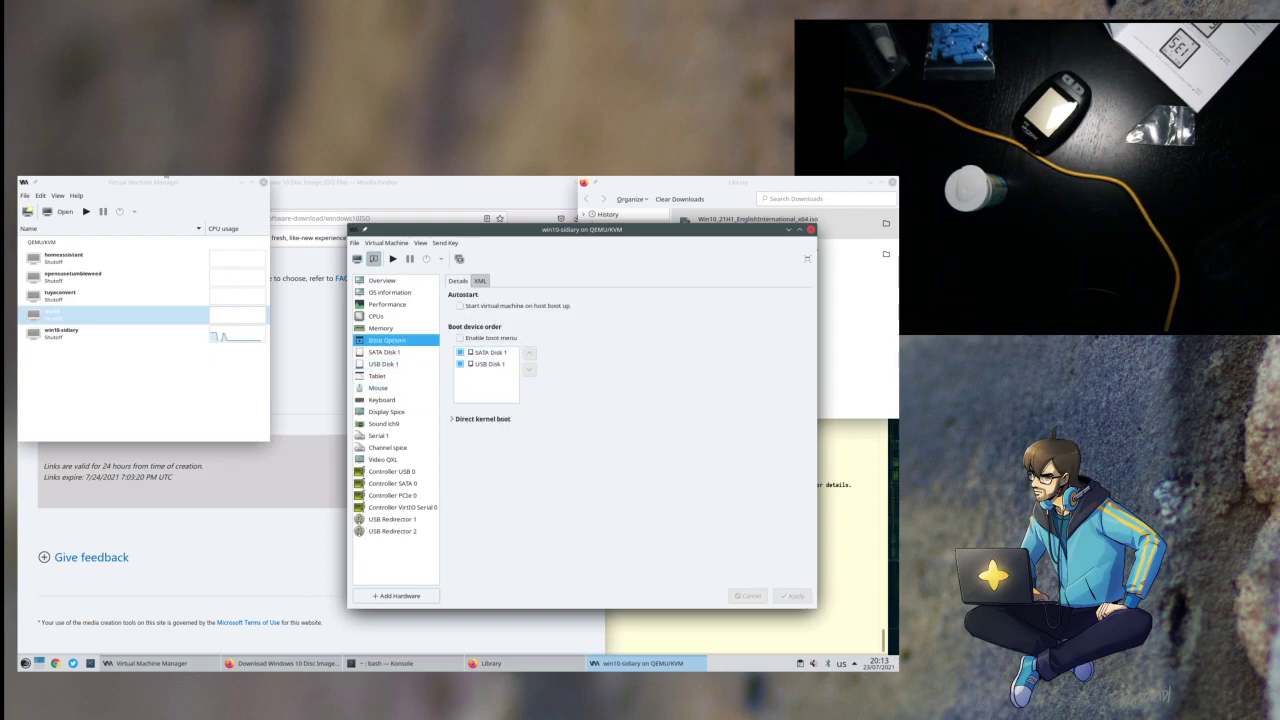
left_click(357, 258)
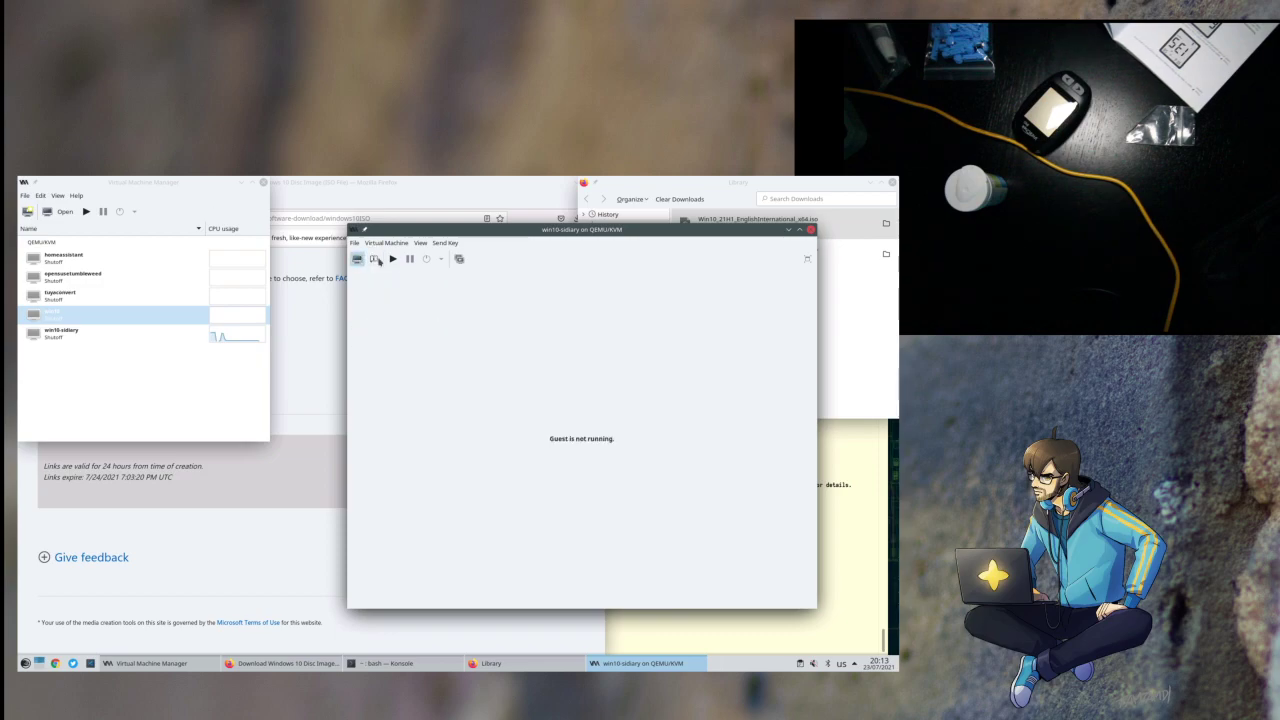
- Start the win10-sidiary machine, watch its boot attempt in the console, and force it off
left_click(392, 258)
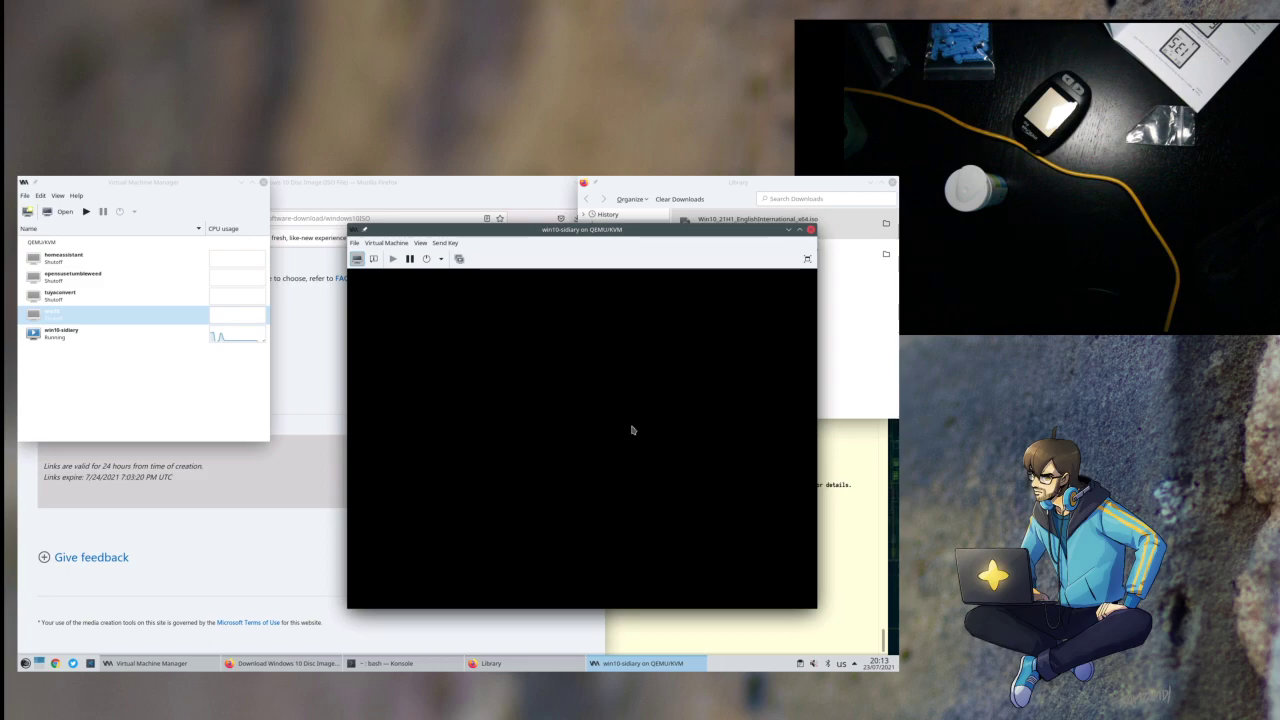
left_click(631, 430)
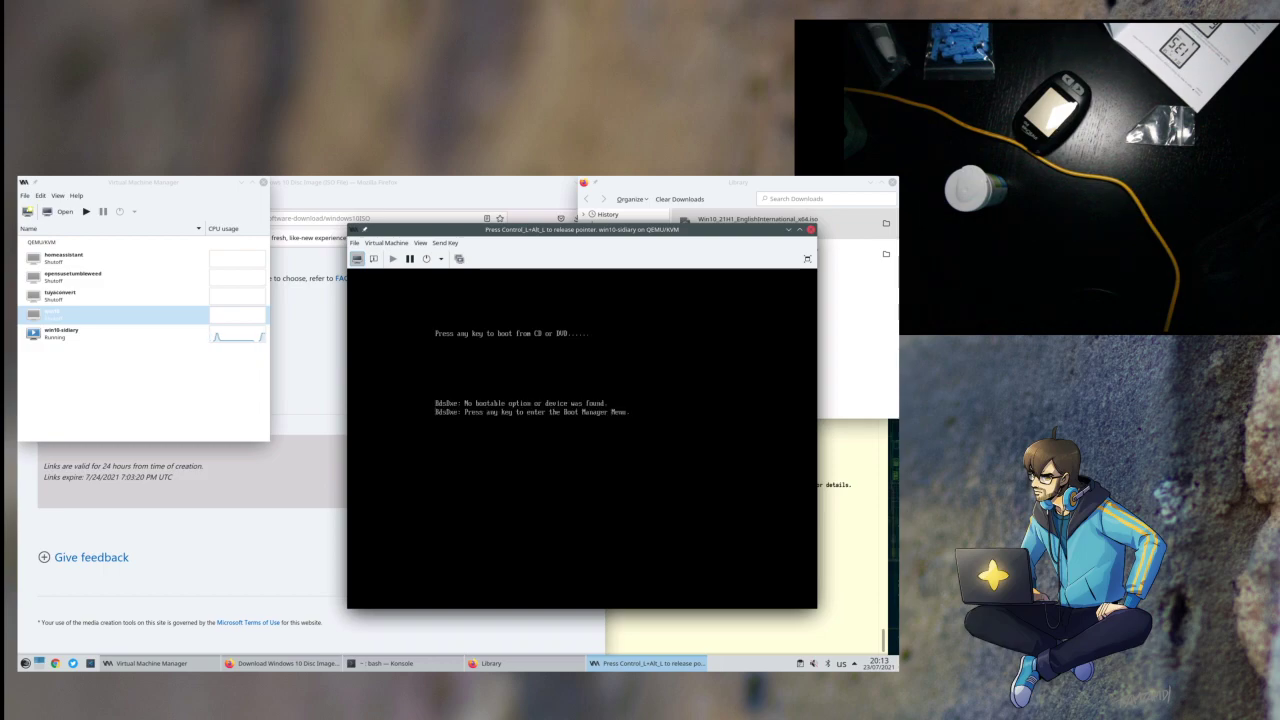
key("ctrl+alt")
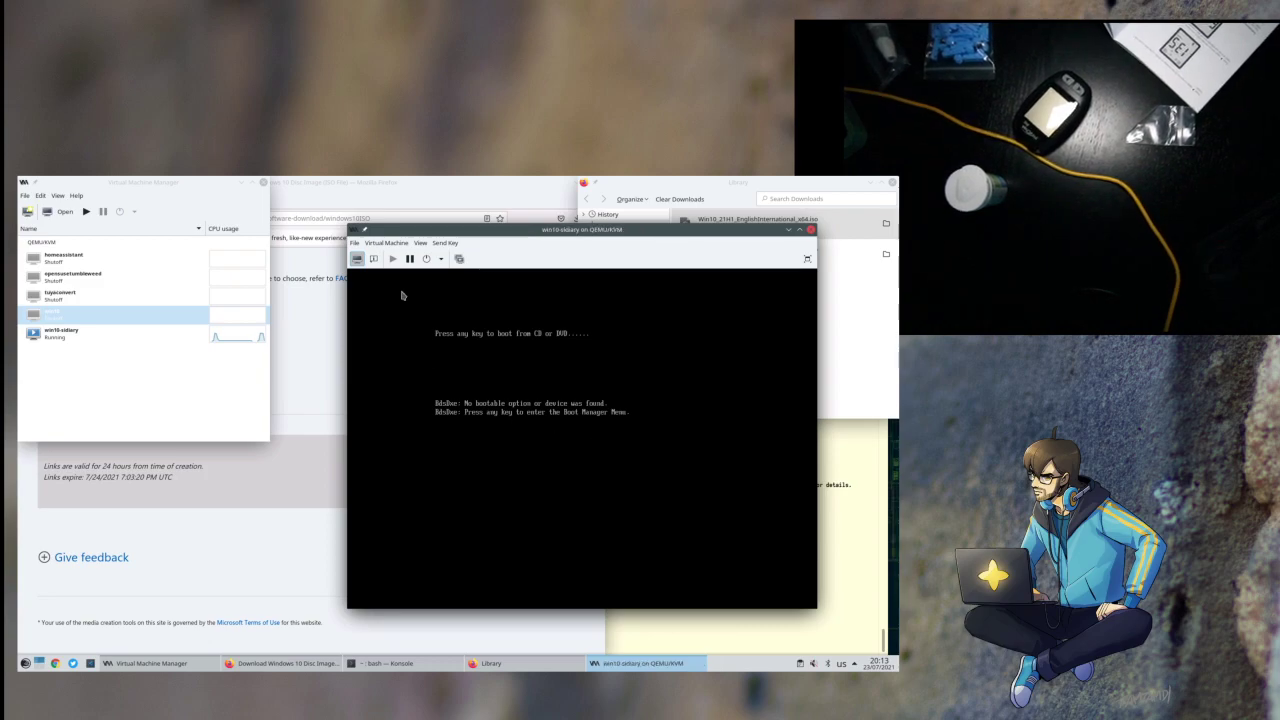
left_click(440, 258)
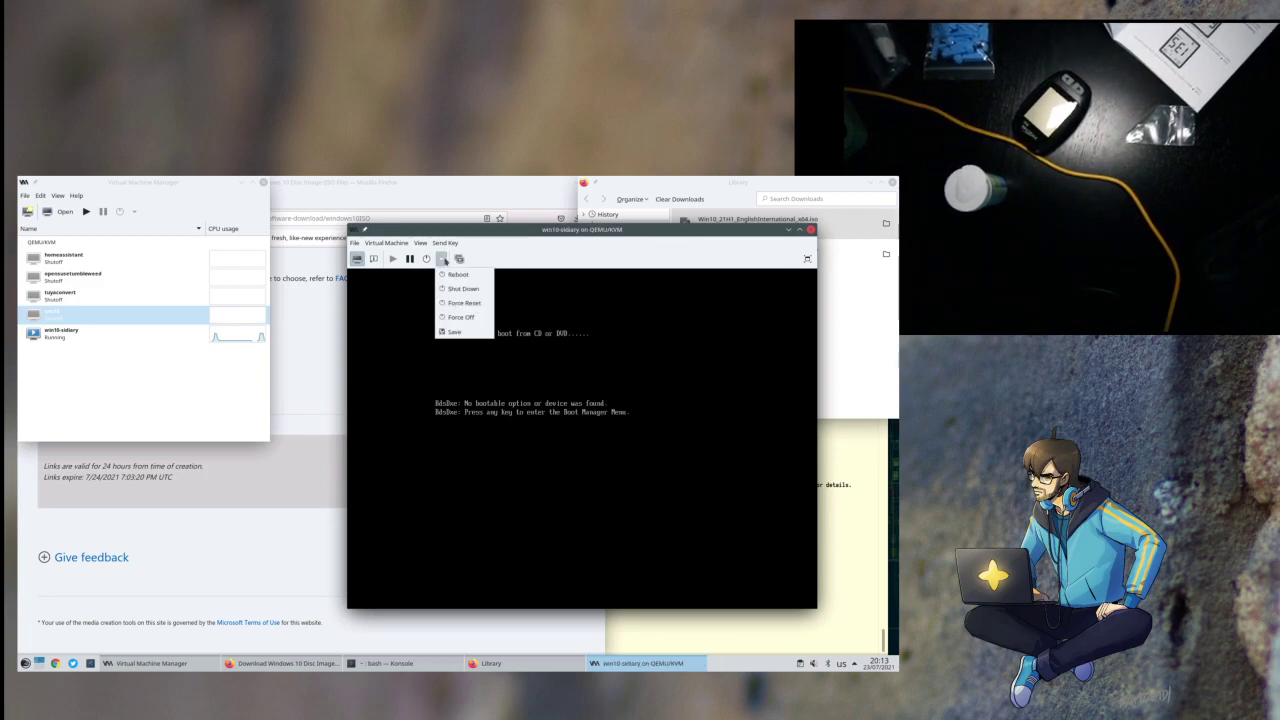
left_click(455, 318)
left_click(620, 479)
- Examine the machine's hardware details, including the OS, CPU and boot settings and the firmware in its hypervisor details
left_click(373, 258)
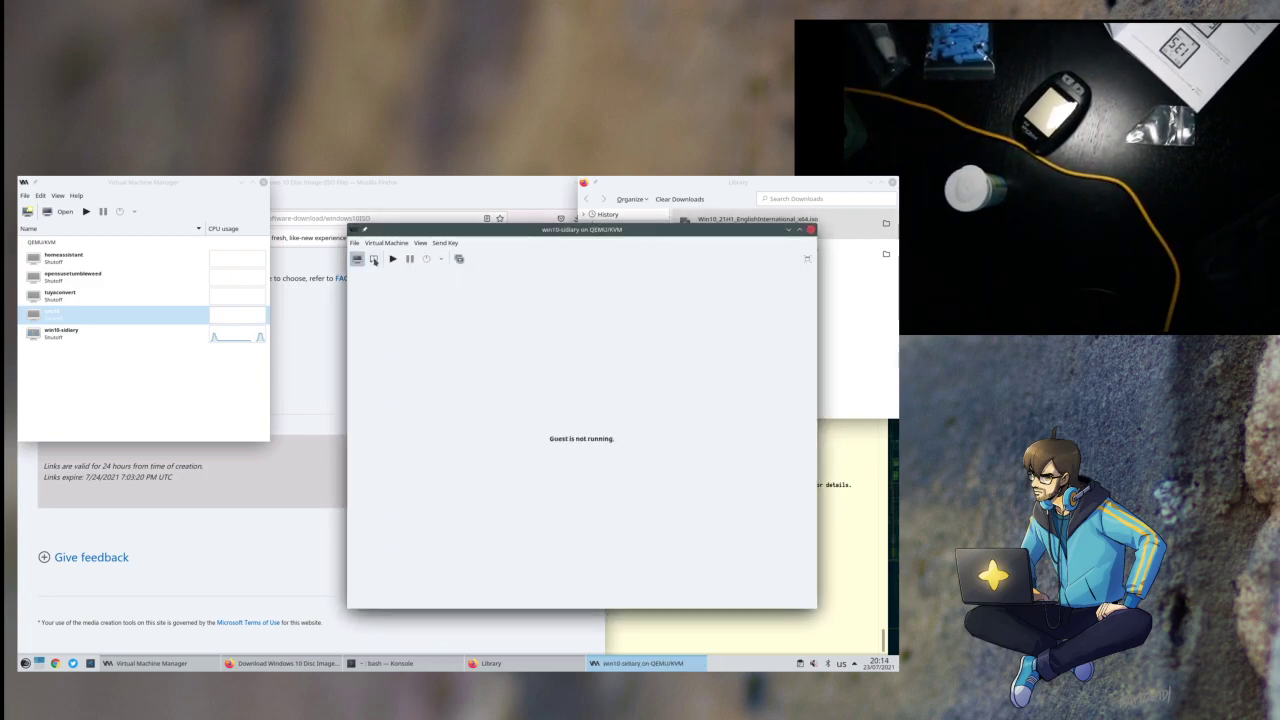
left_click(390, 340)
left_click(395, 281)
left_click(395, 292)
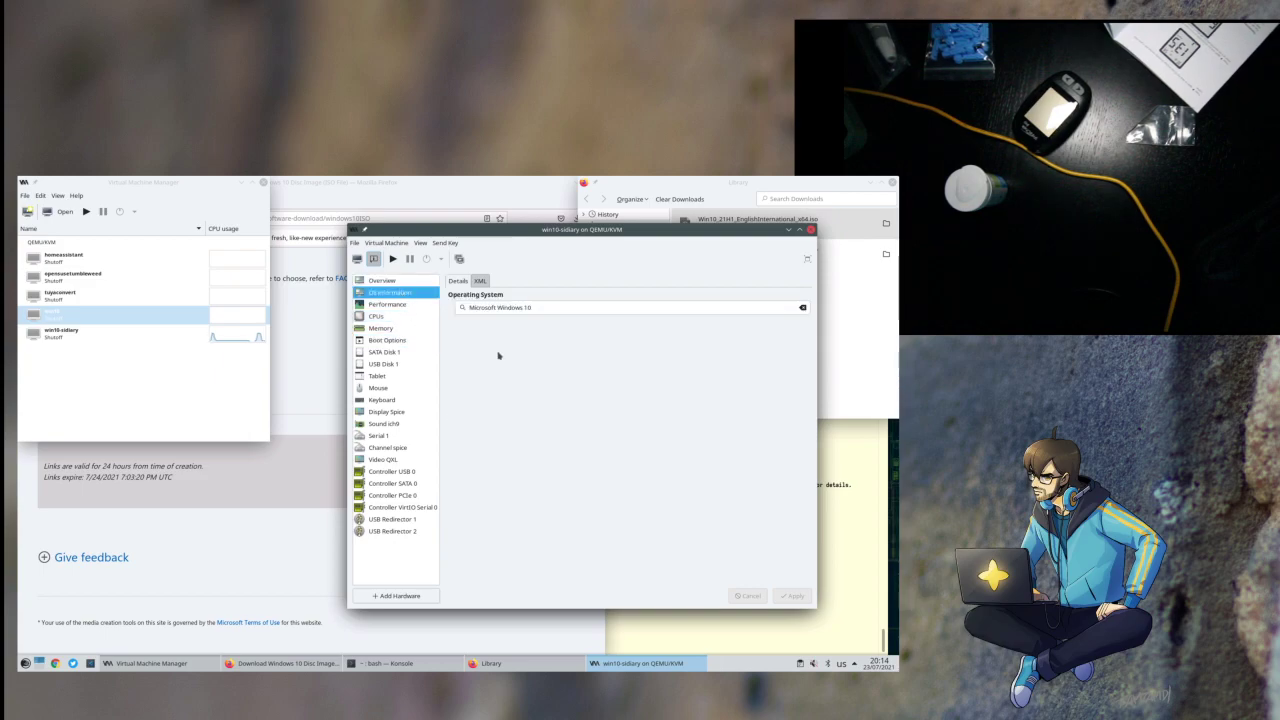
left_click(419, 306)
left_click(402, 317)
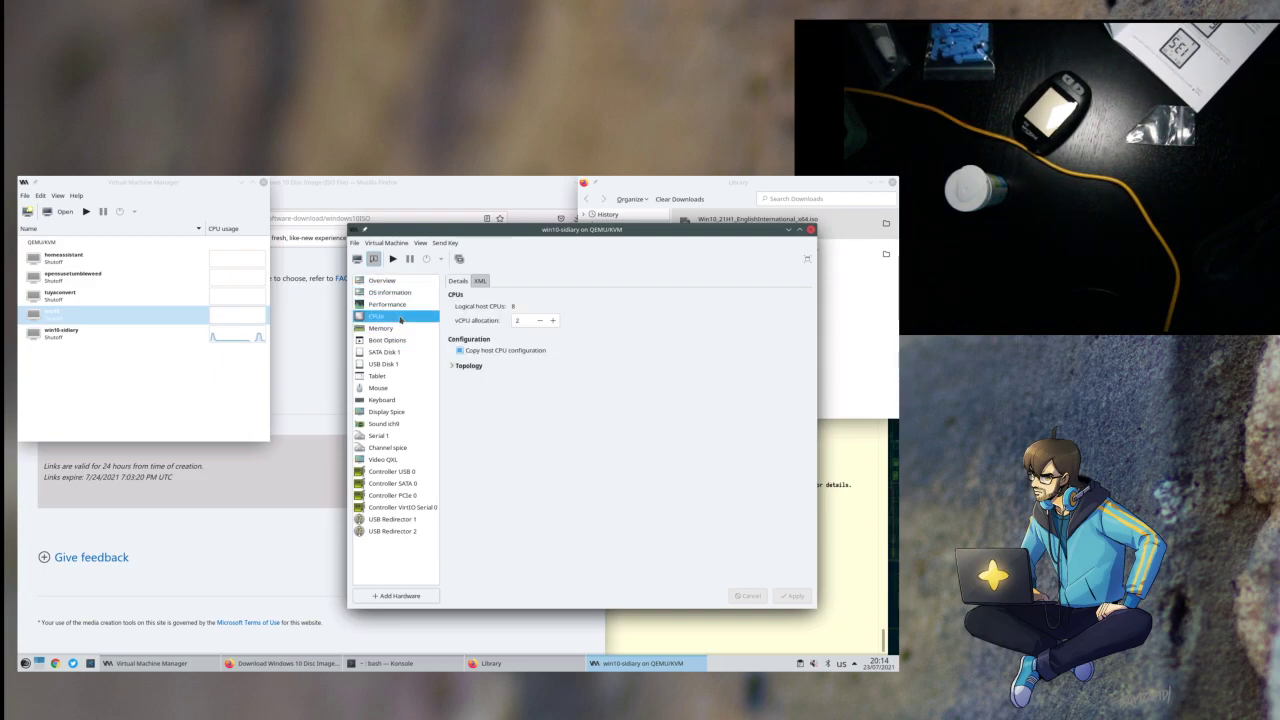
key("Up")
key("Up")
key("Up")
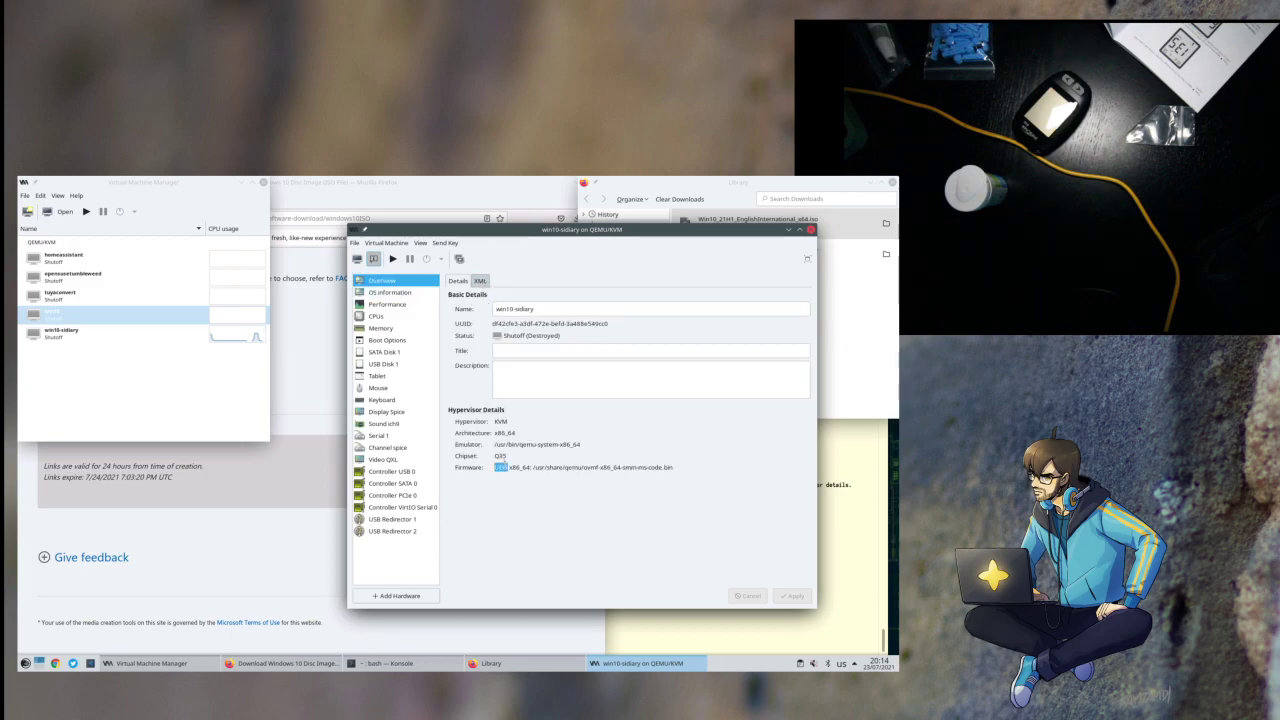
triple_click(502, 466)
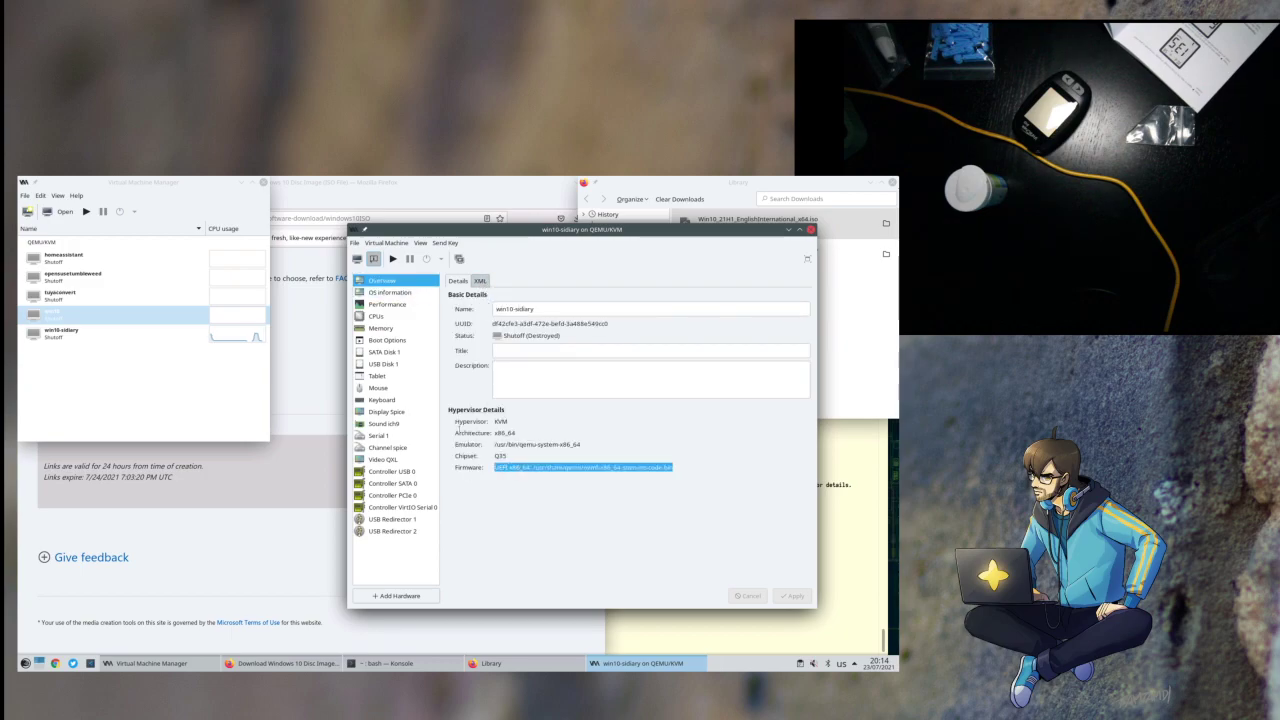
left_click(426, 595)
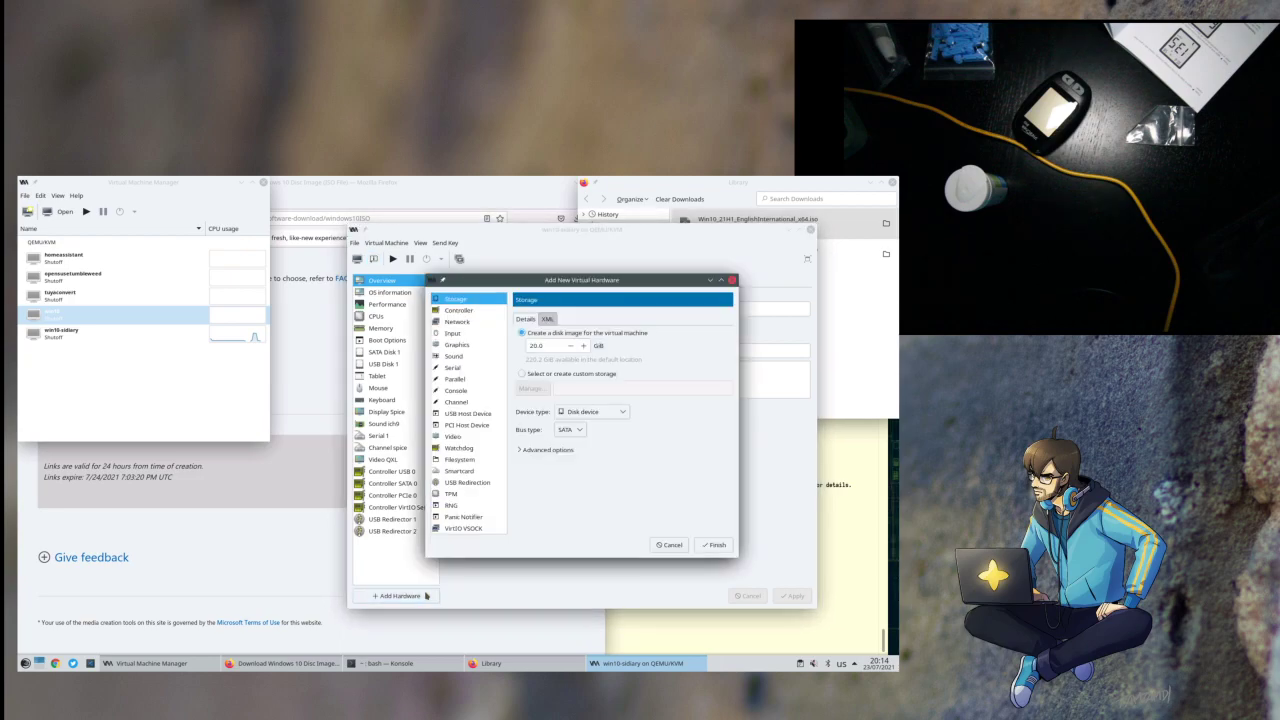
left_click(670, 545)
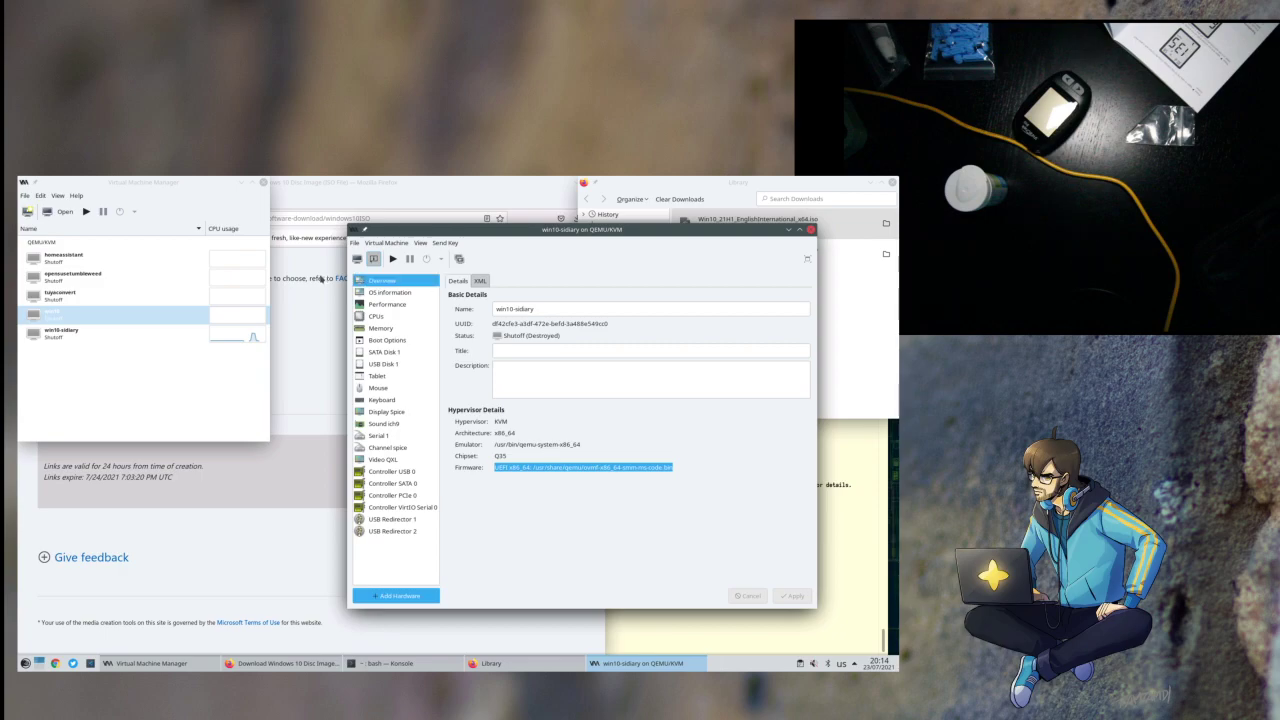
- Delete the win10-sidiary virtual machine together with its win10-sidiary.qcow2 disk image, leaving the ISO file in place
left_click(72, 340)
right_click(72, 340)
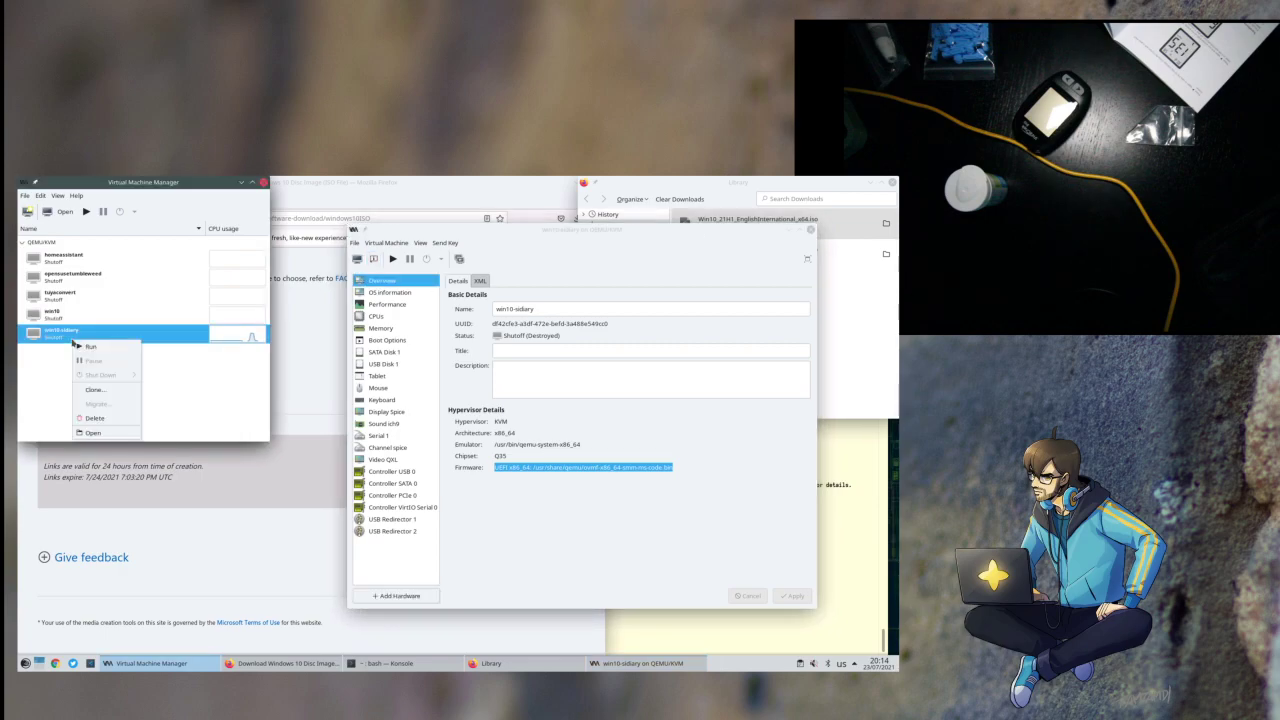
left_click(118, 420)
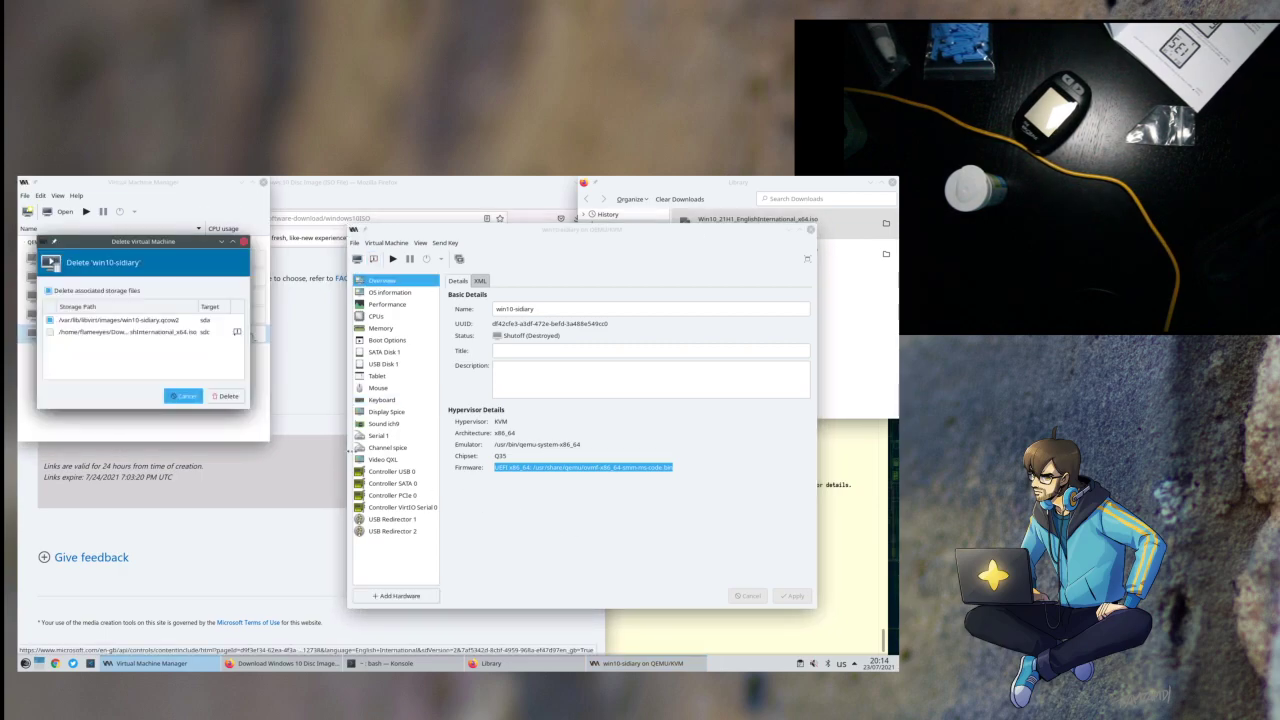
left_click(228, 396)
left_click(194, 385)
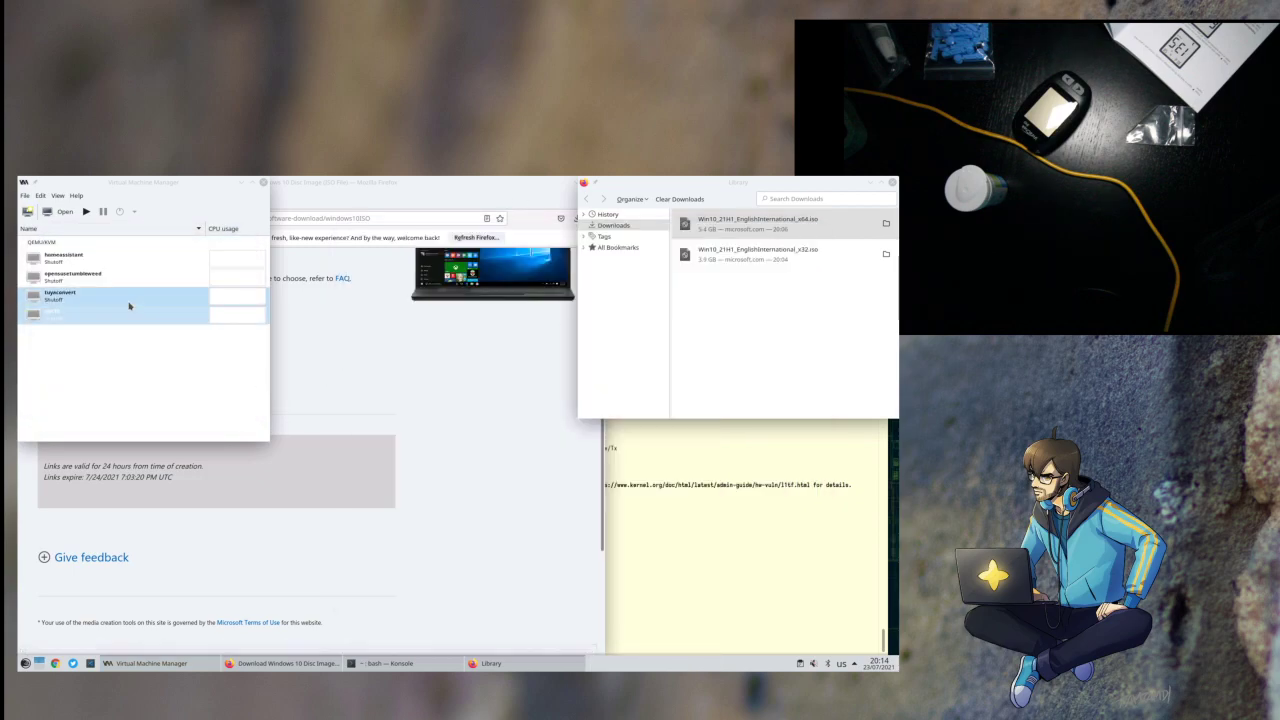
- Begin a new virtual machine from local install media, using Win10_21H1_EnglishInternational_x64.iso and the default memory and CPU settings
left_click(28, 211)
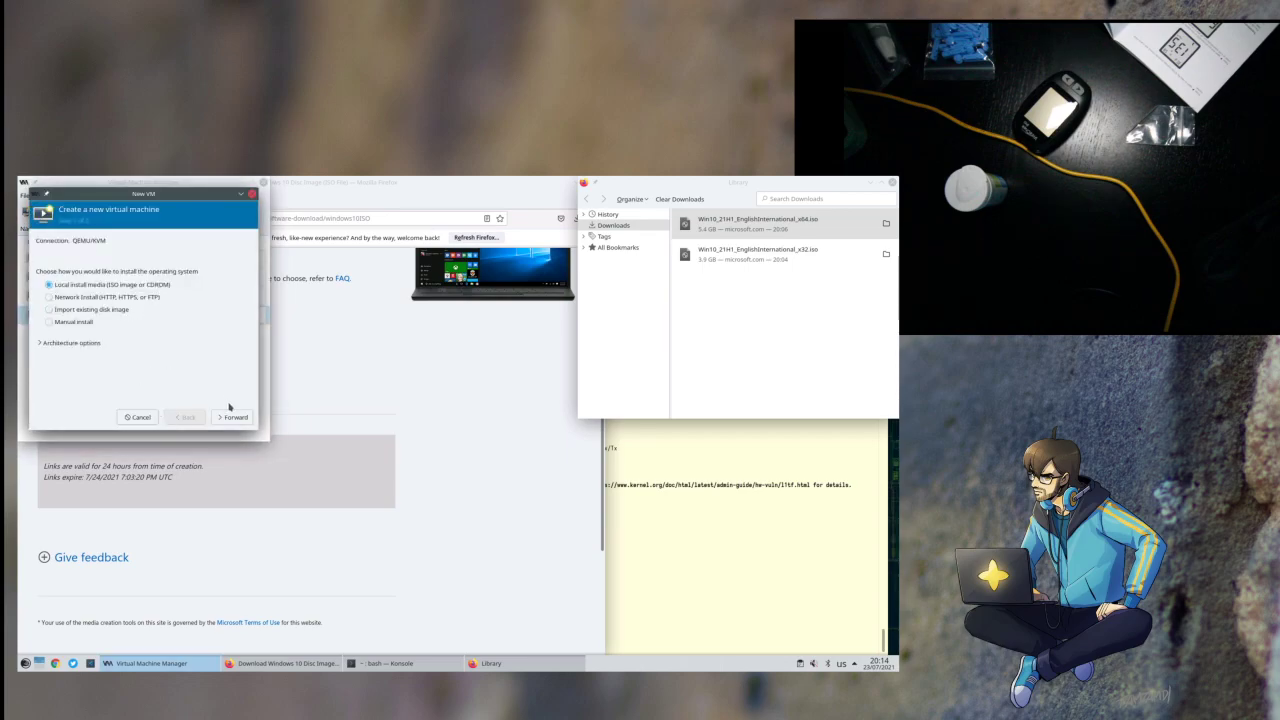
left_click(236, 417)
left_click(209, 255)
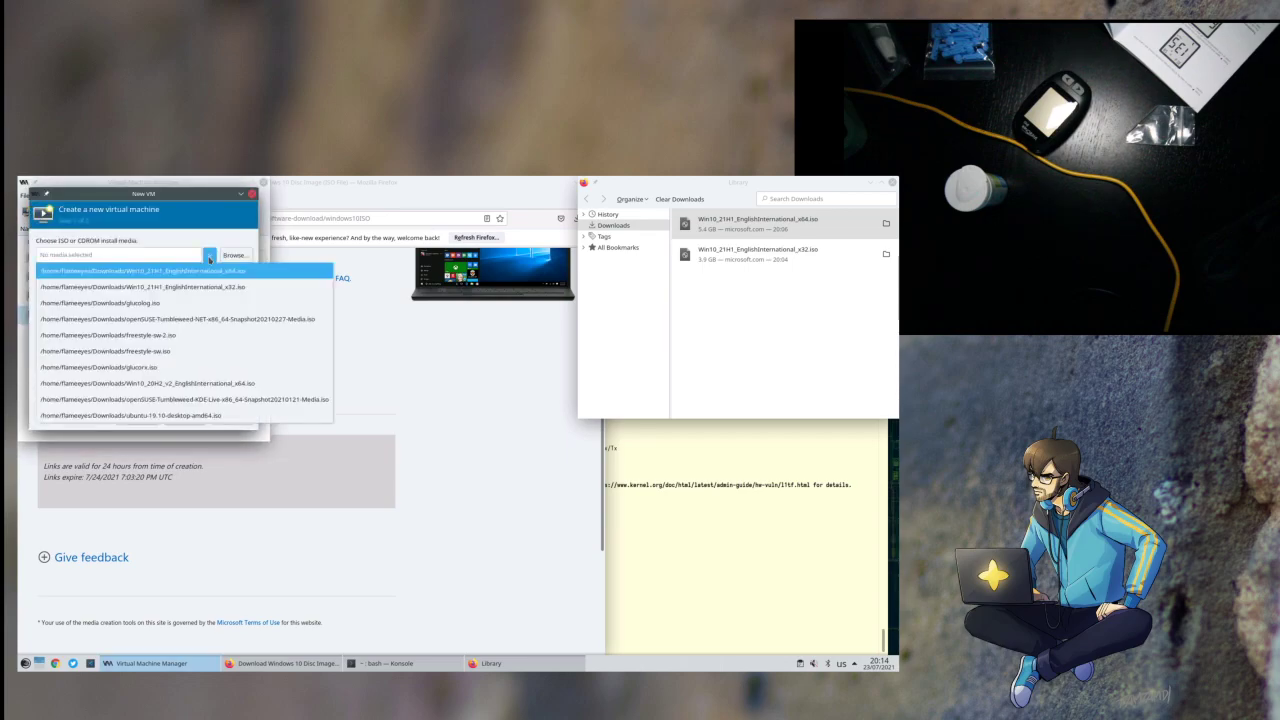
left_click(190, 271)
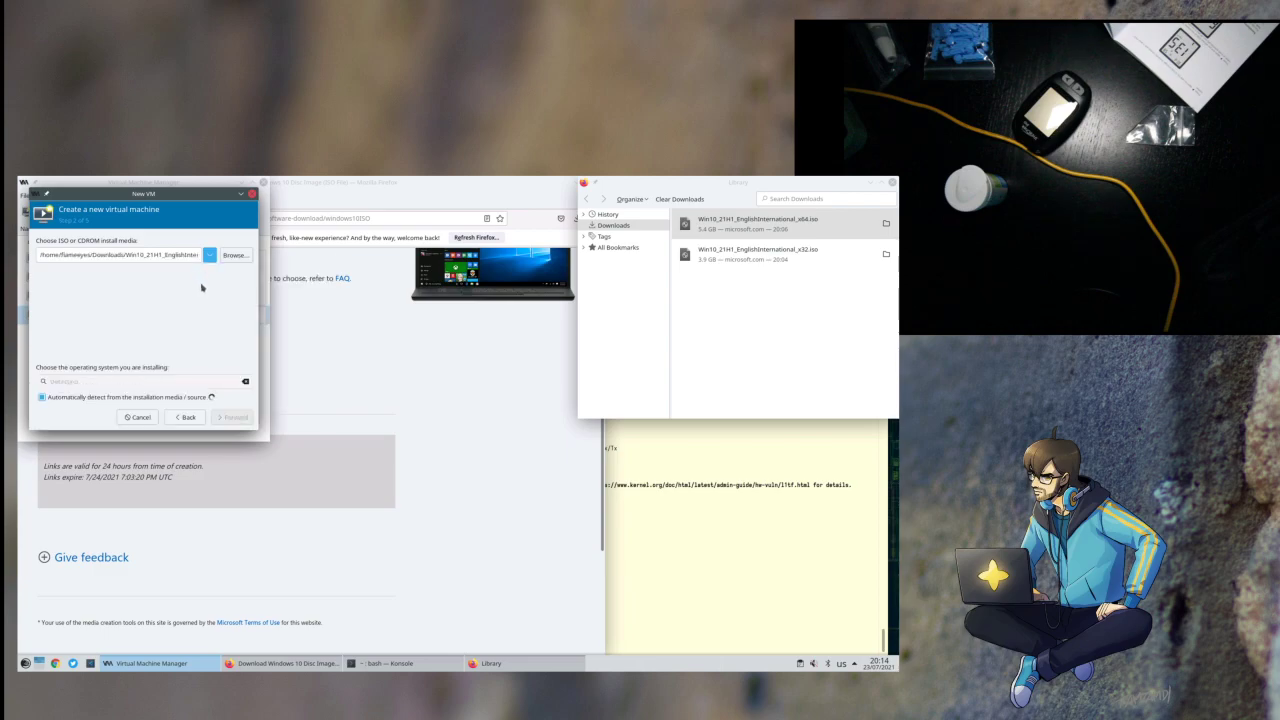
left_click(228, 423)
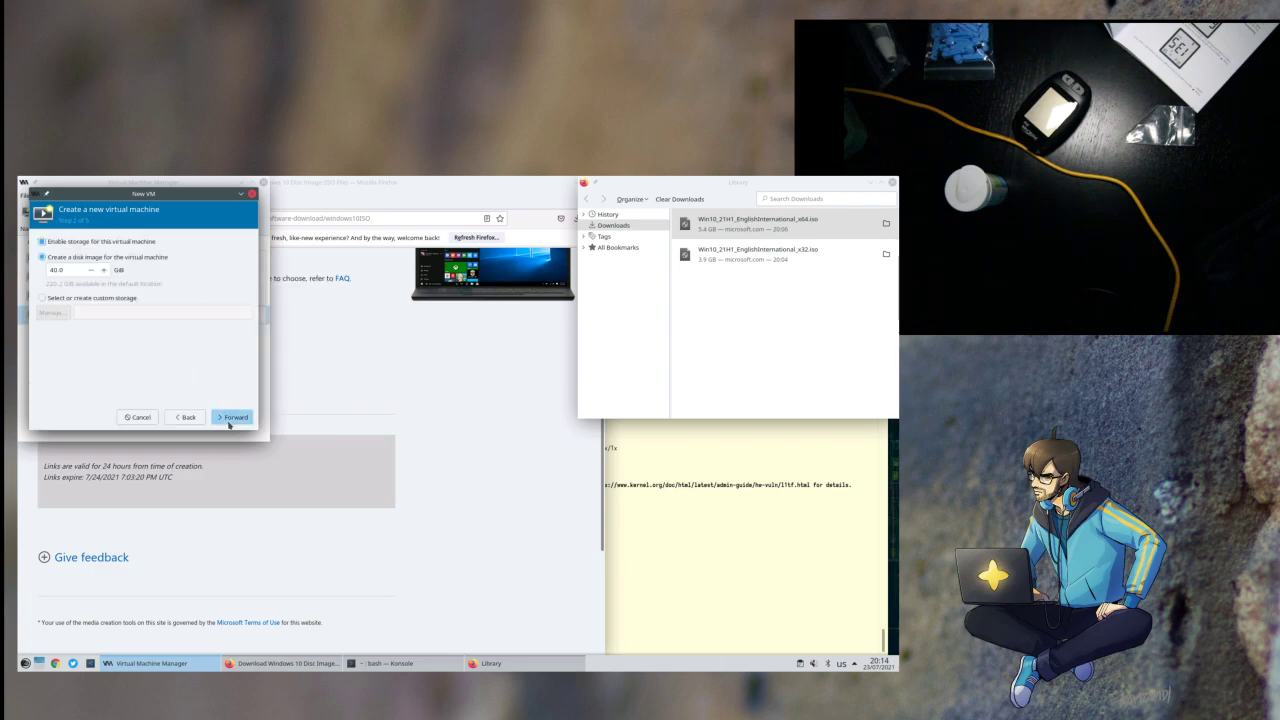
- Accept the 40 GiB disk image, name the machine win10-sidiary, and finish creating it to boot the installer
left_click(228, 417)
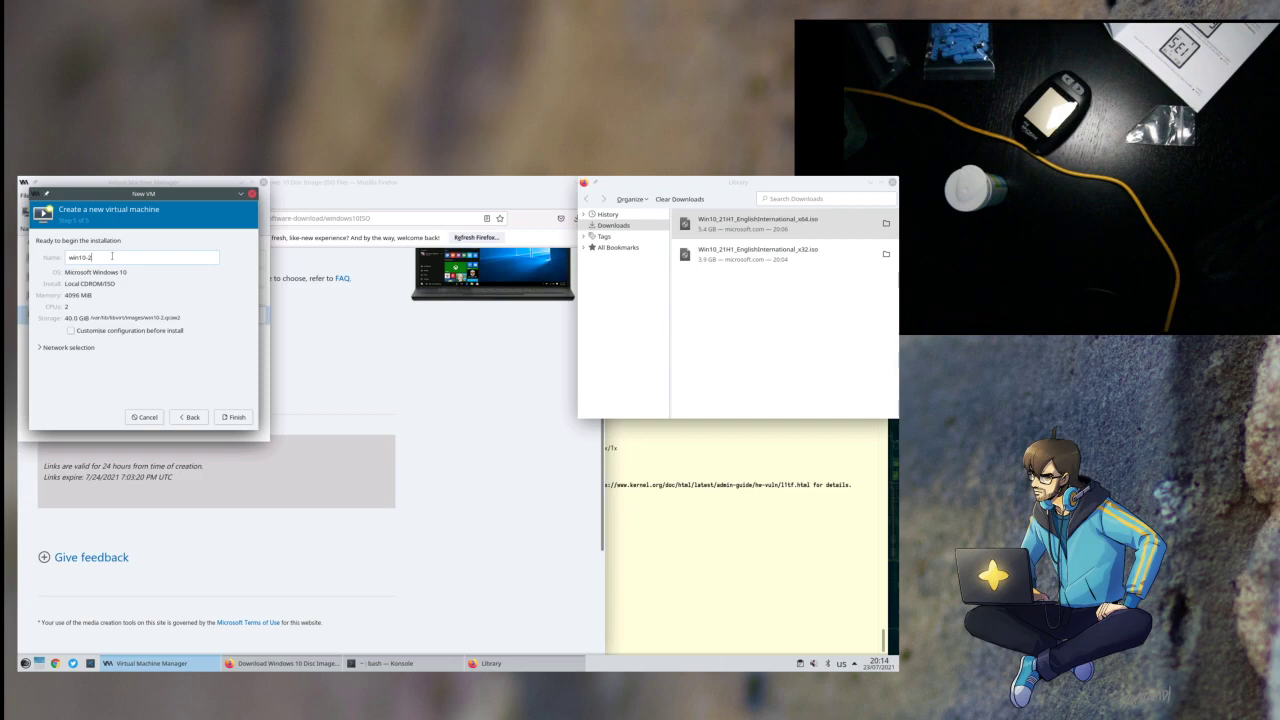
type("xdiary")
left_click(232, 418)
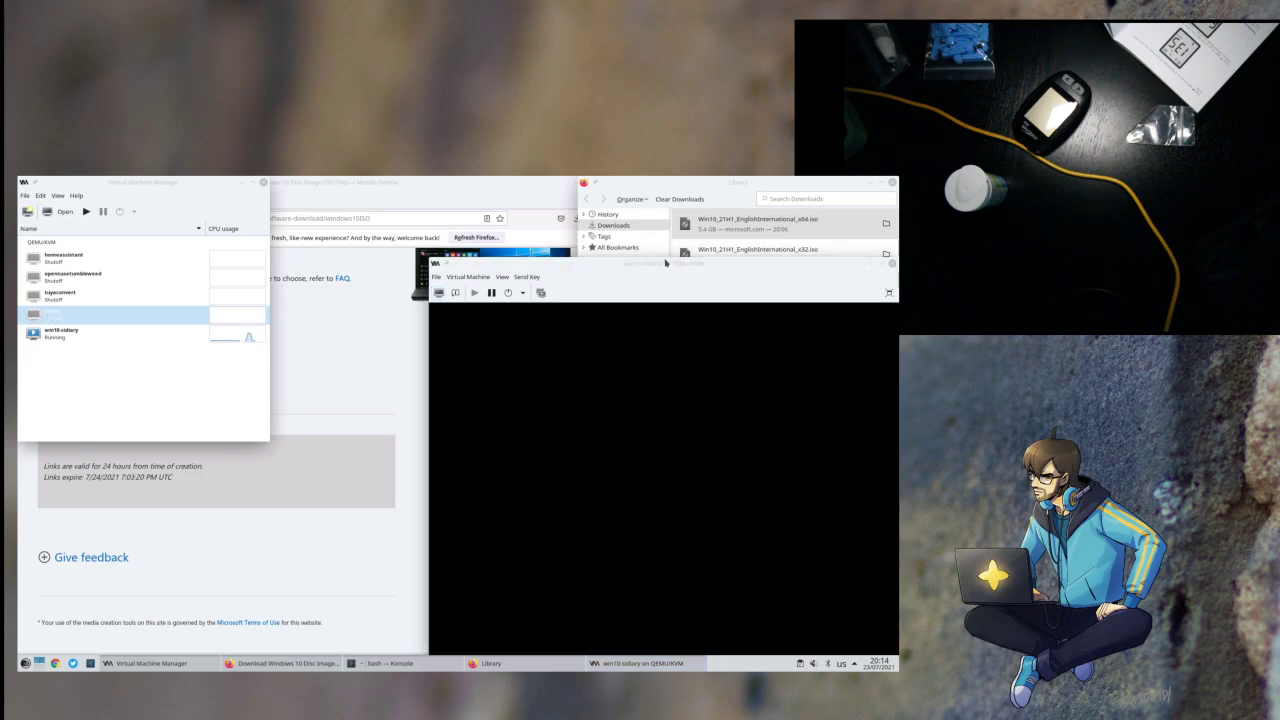
left_click(637, 665)
left_click(637, 665)
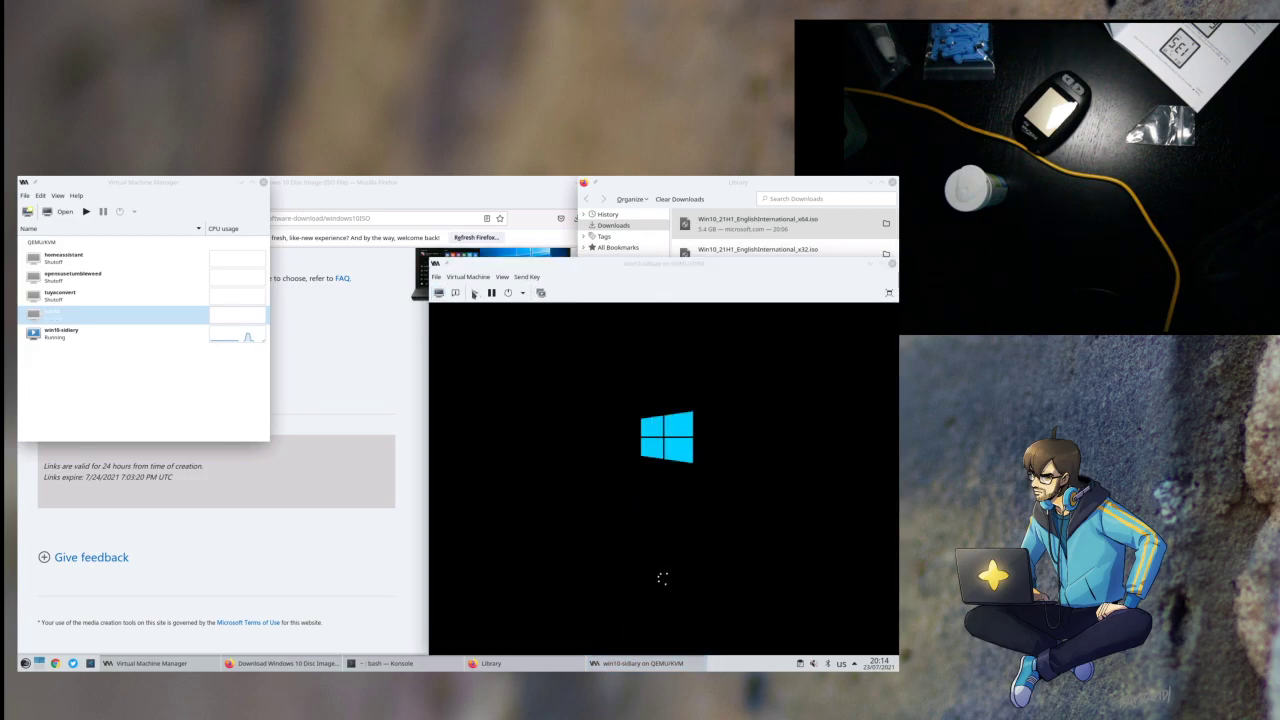
- Request removal of the network interface from the running win10-sidiary machine, confirm it, and return to the console view
left_click(455, 293)
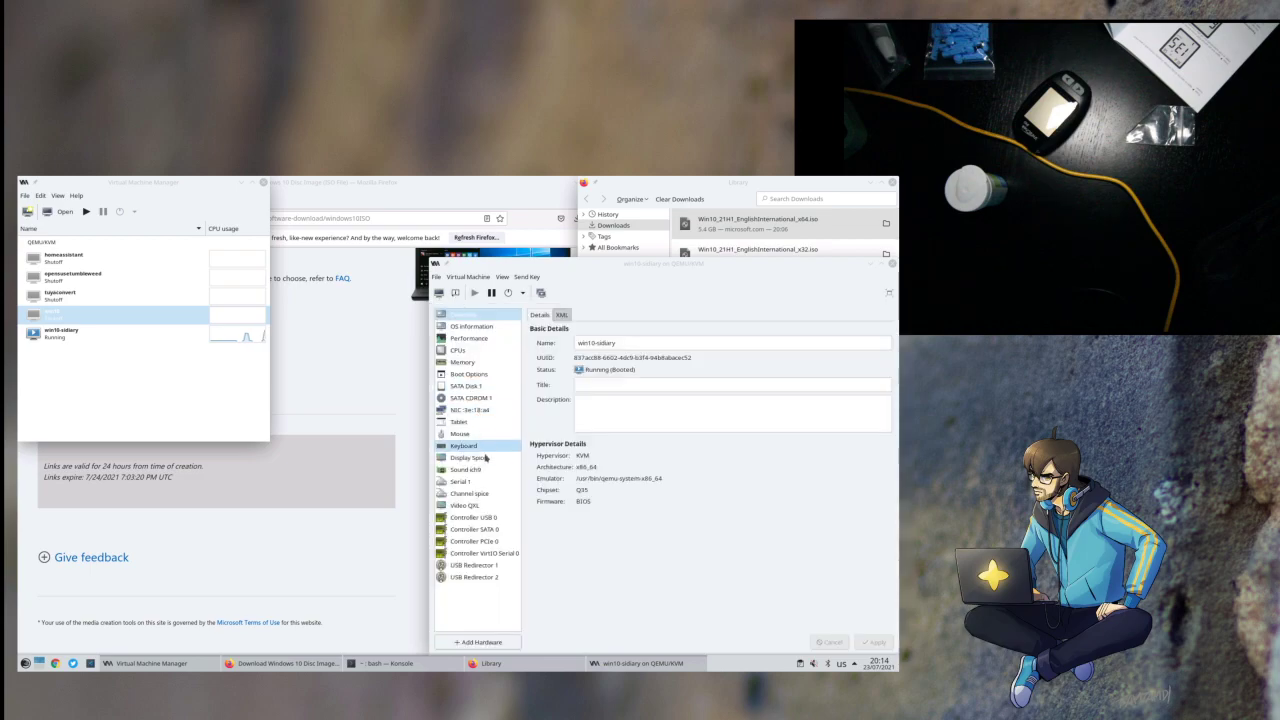
left_click(470, 410)
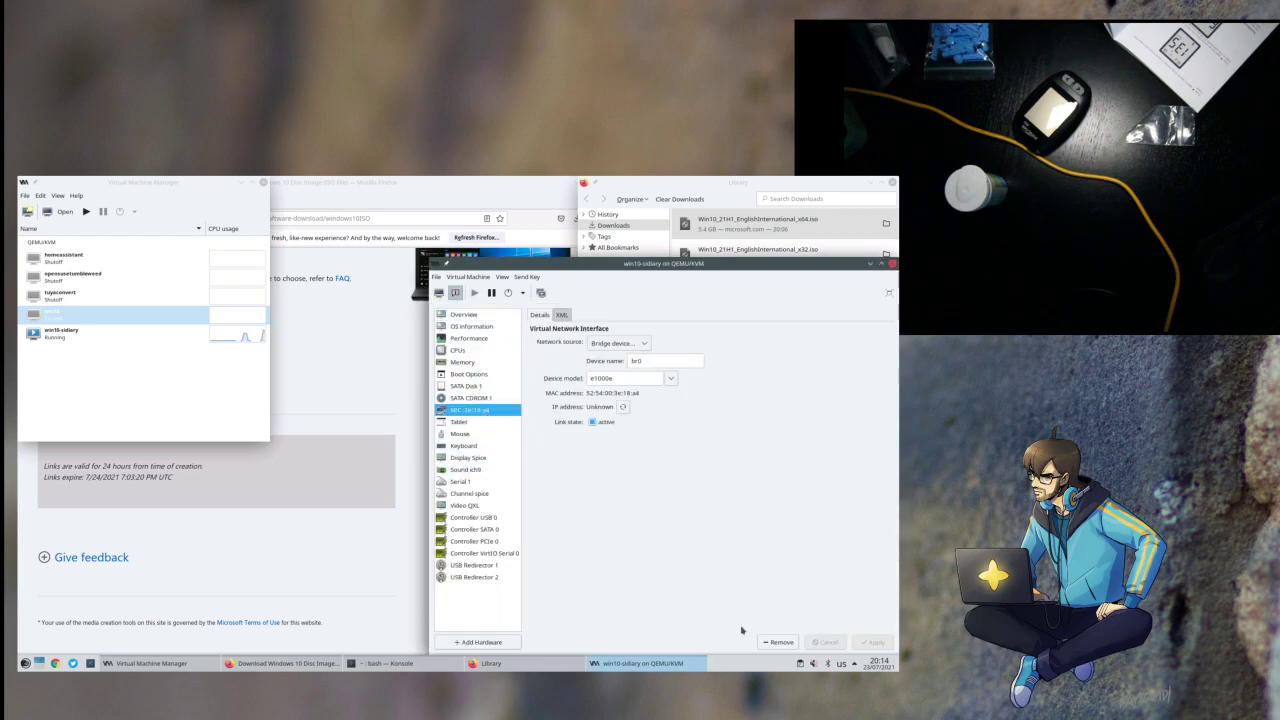
left_click(768, 643)
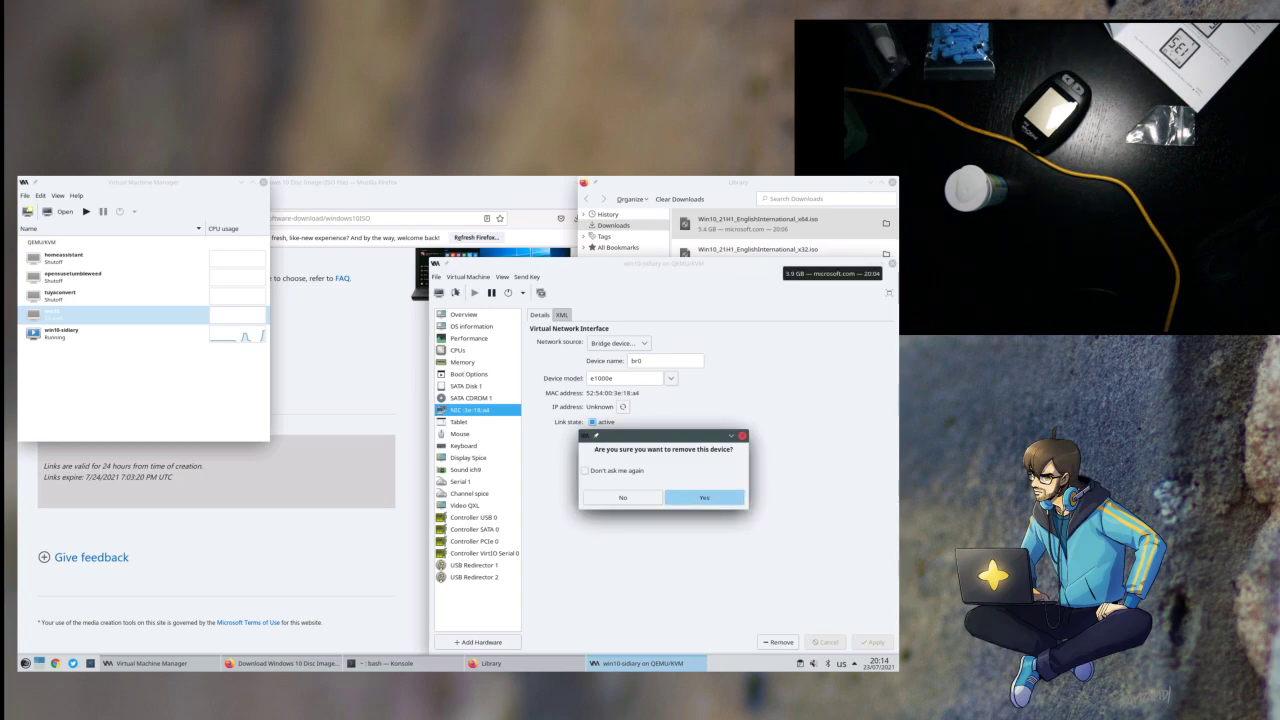
left_click_drag(666, 436, 534, 443)
left_click(571, 506)
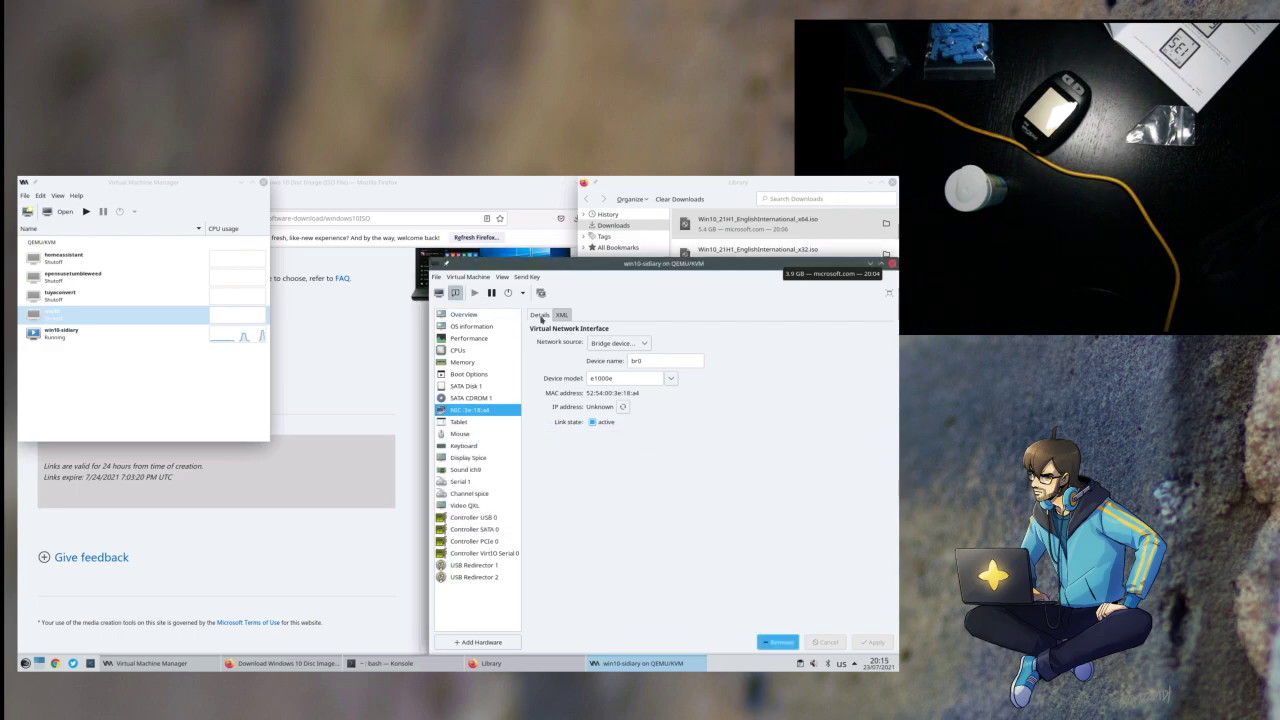
left_click(438, 293)
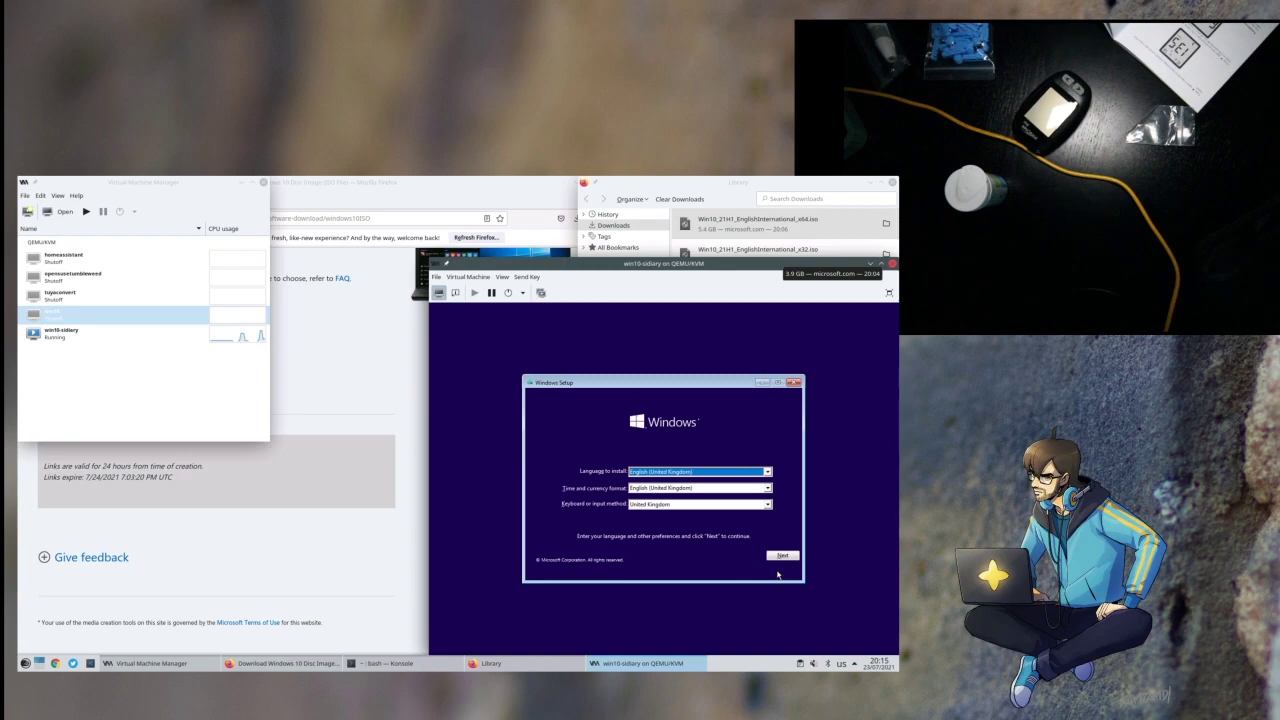
- Set the keyboard method in Windows Setup to United States-International and start the installation
left_click(751, 507)
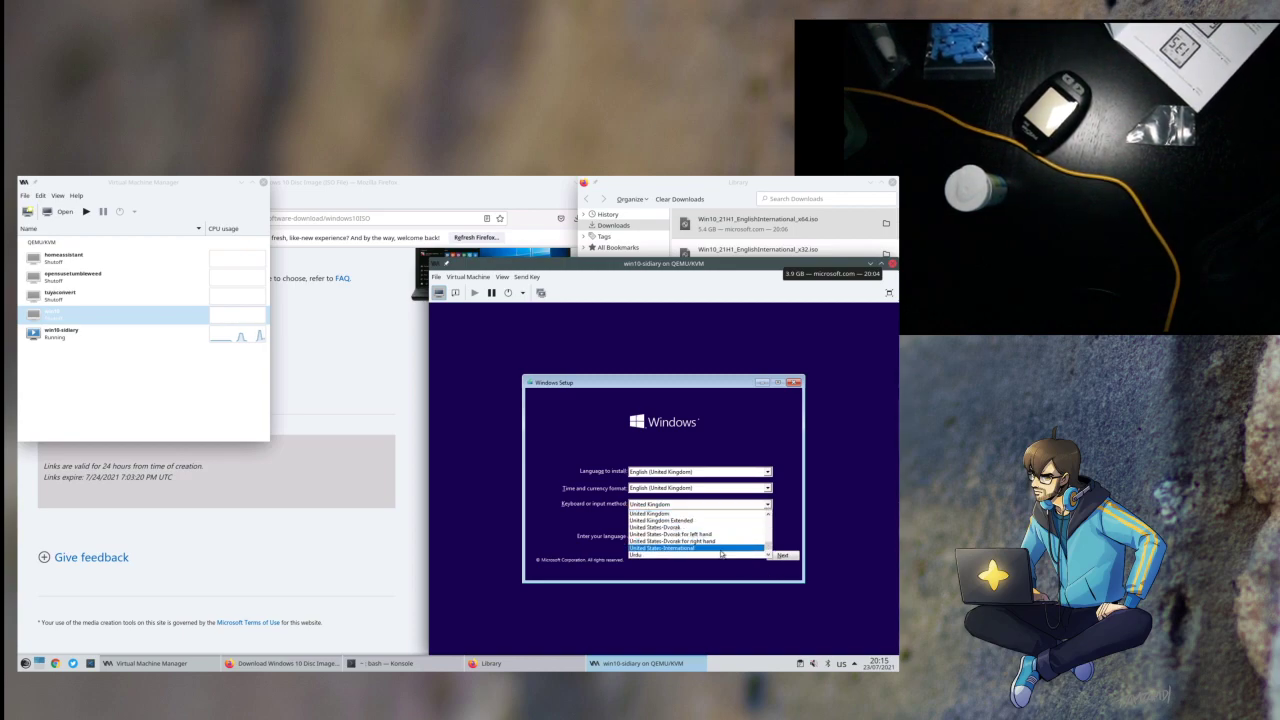
left_click(721, 549)
left_click(781, 555)
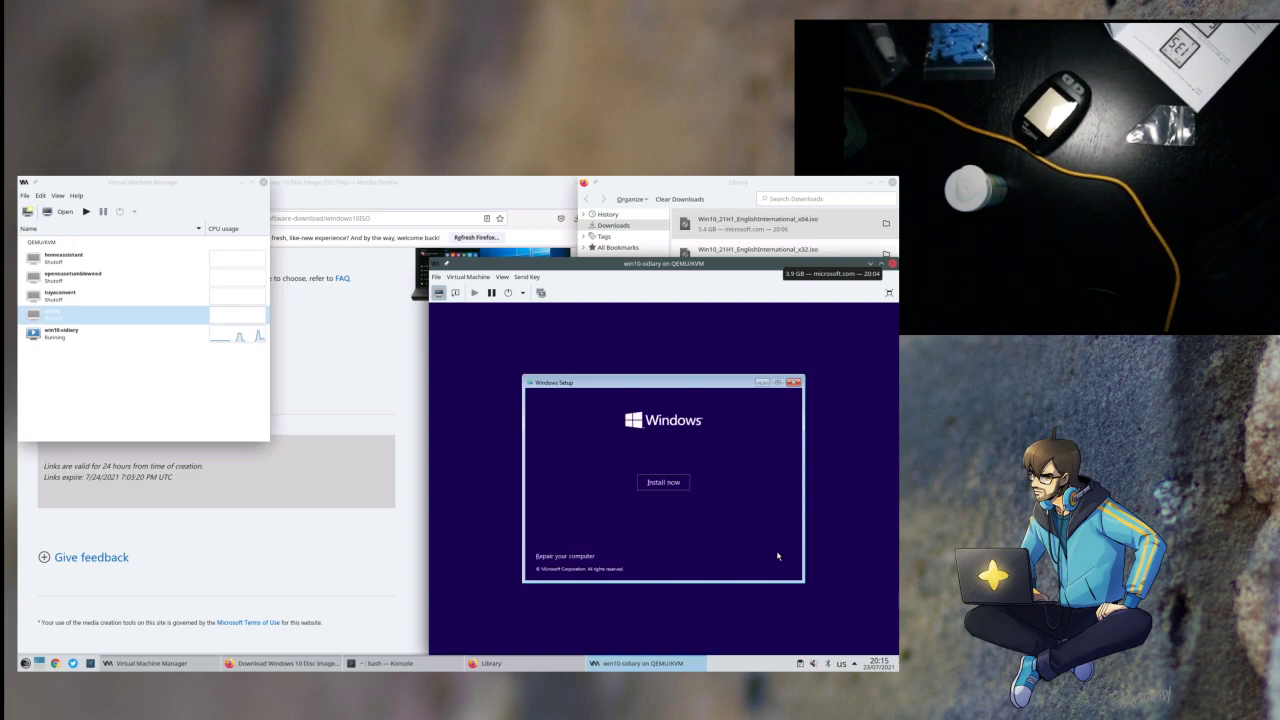
left_click(655, 482)
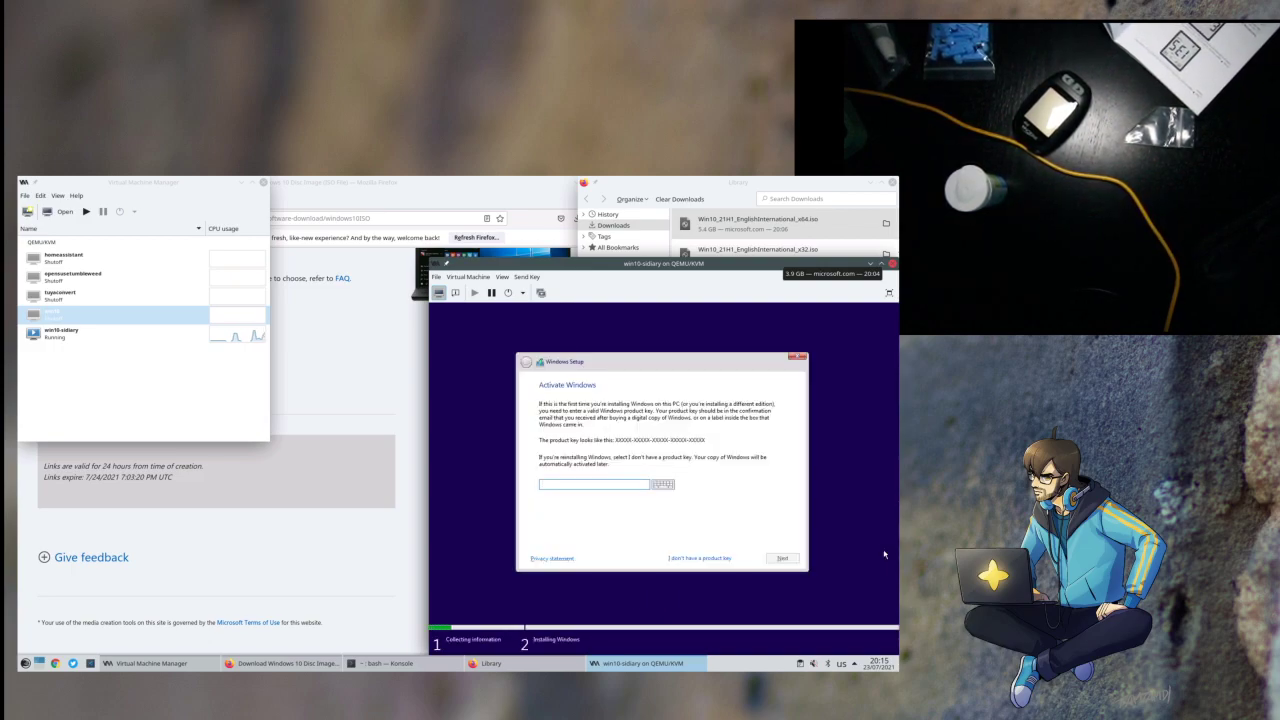
- Skip entering a product key and choose Windows 10 Pro as the edition to install
left_click(685, 557)
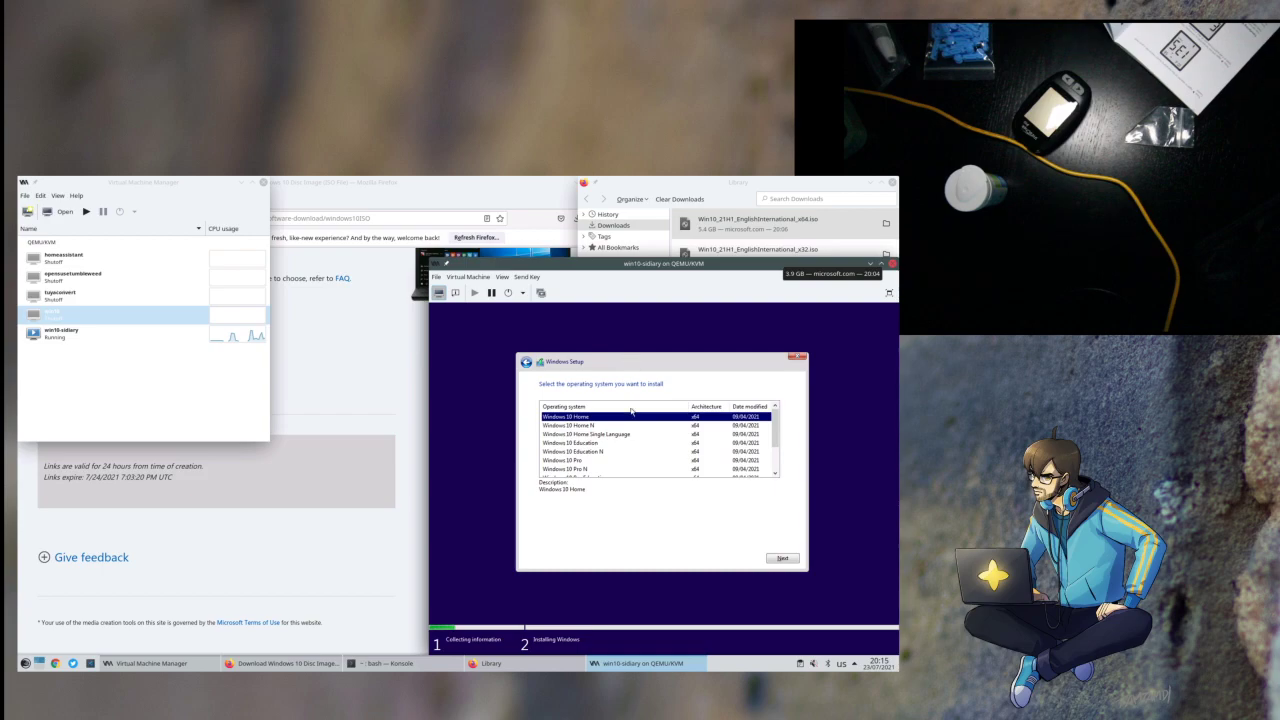
left_click(592, 461)
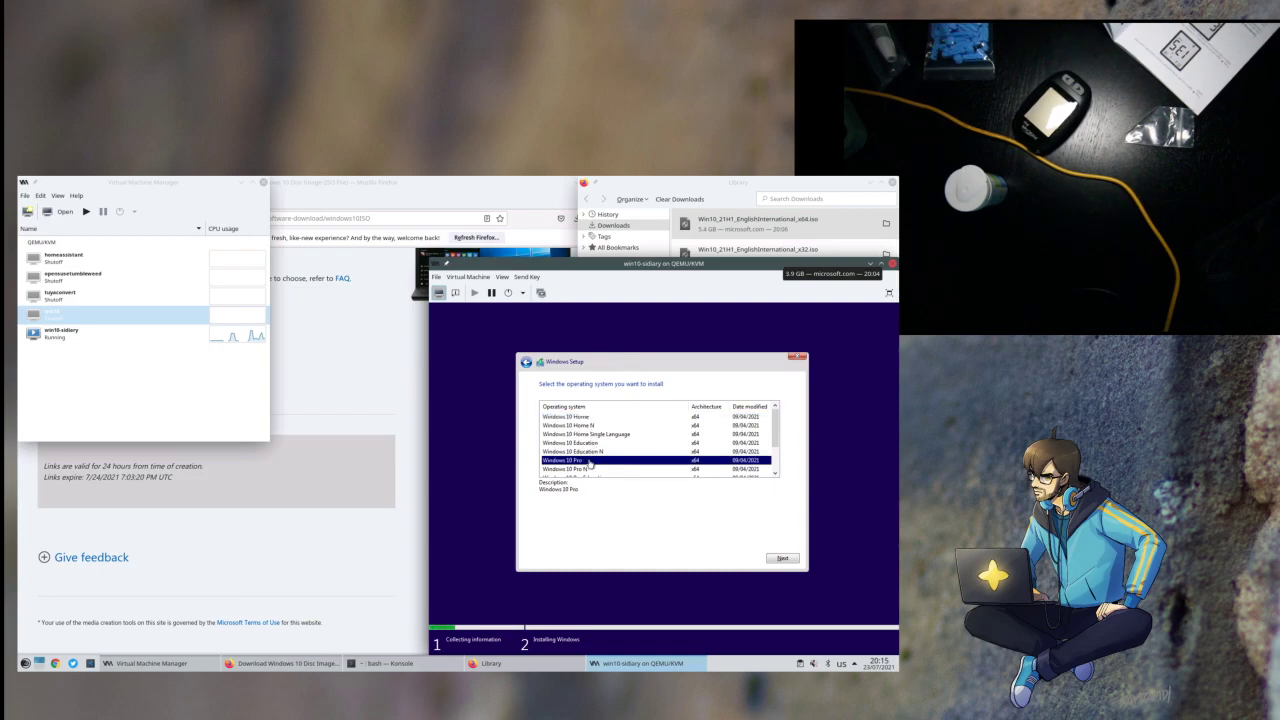
left_click(775, 558)
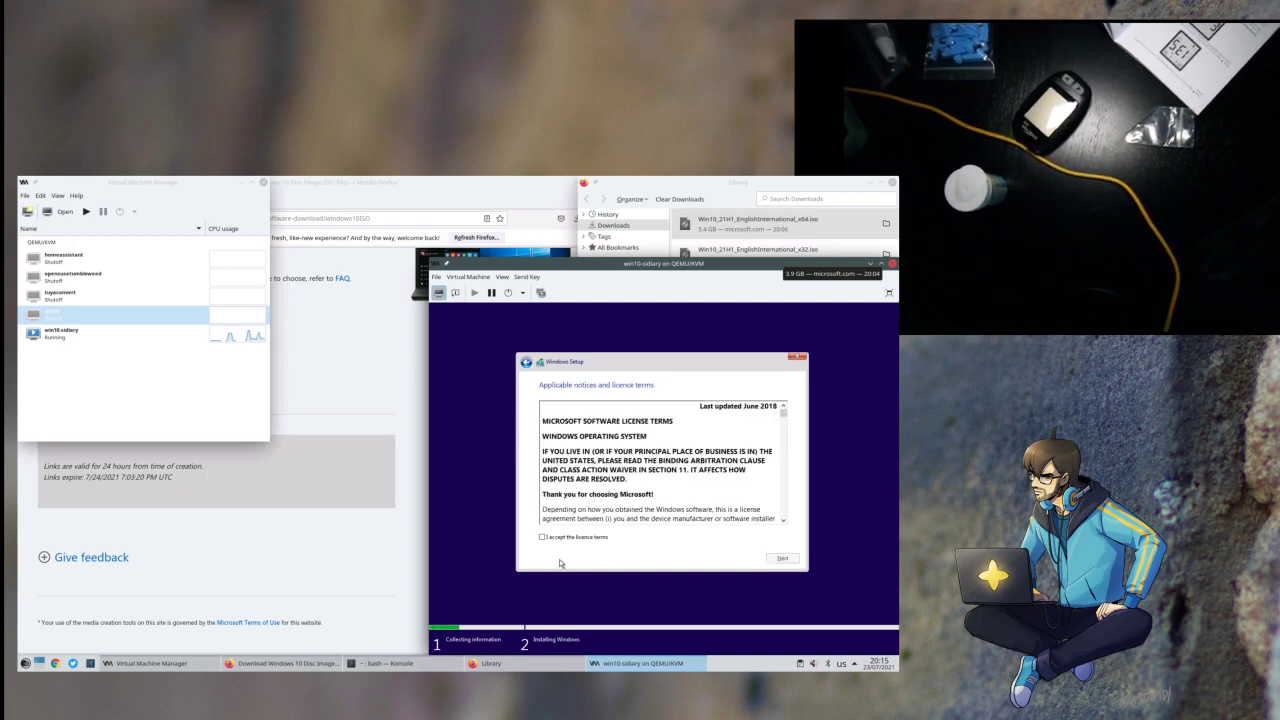
- Accept the licence terms and run a custom Windows-only installation on the machine's virtual disk
left_click(566, 541)
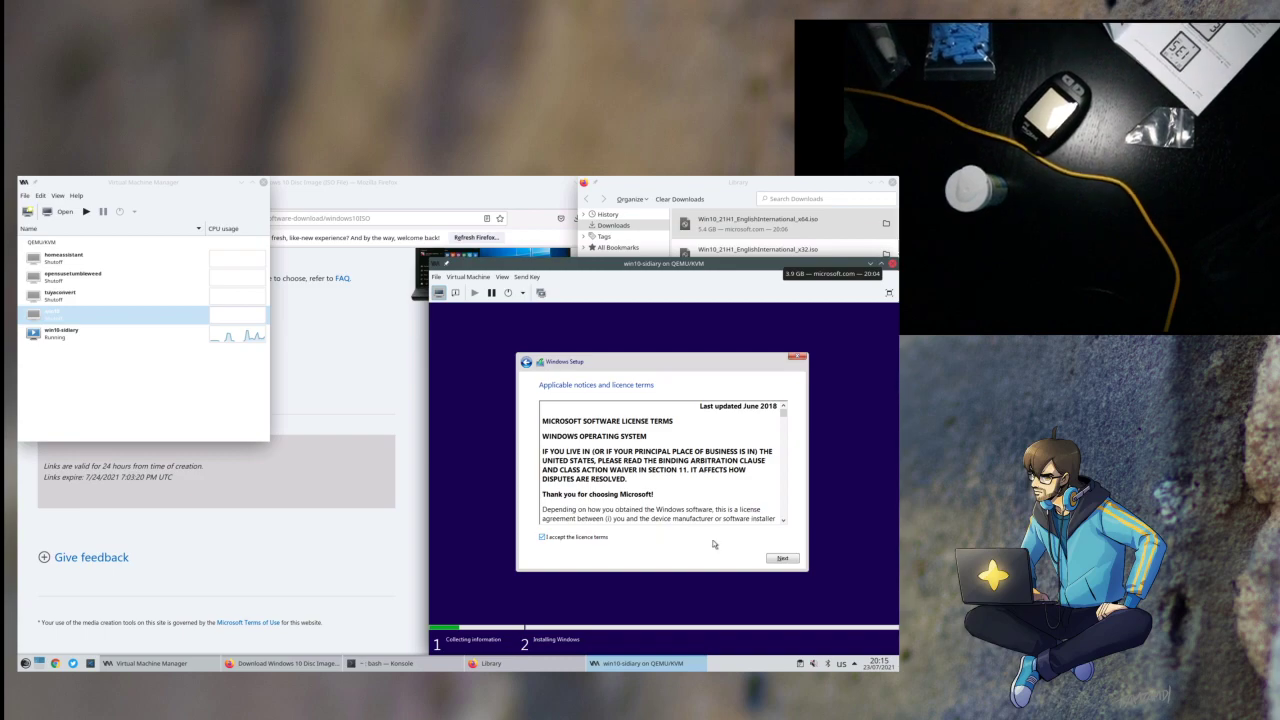
left_click(782, 558)
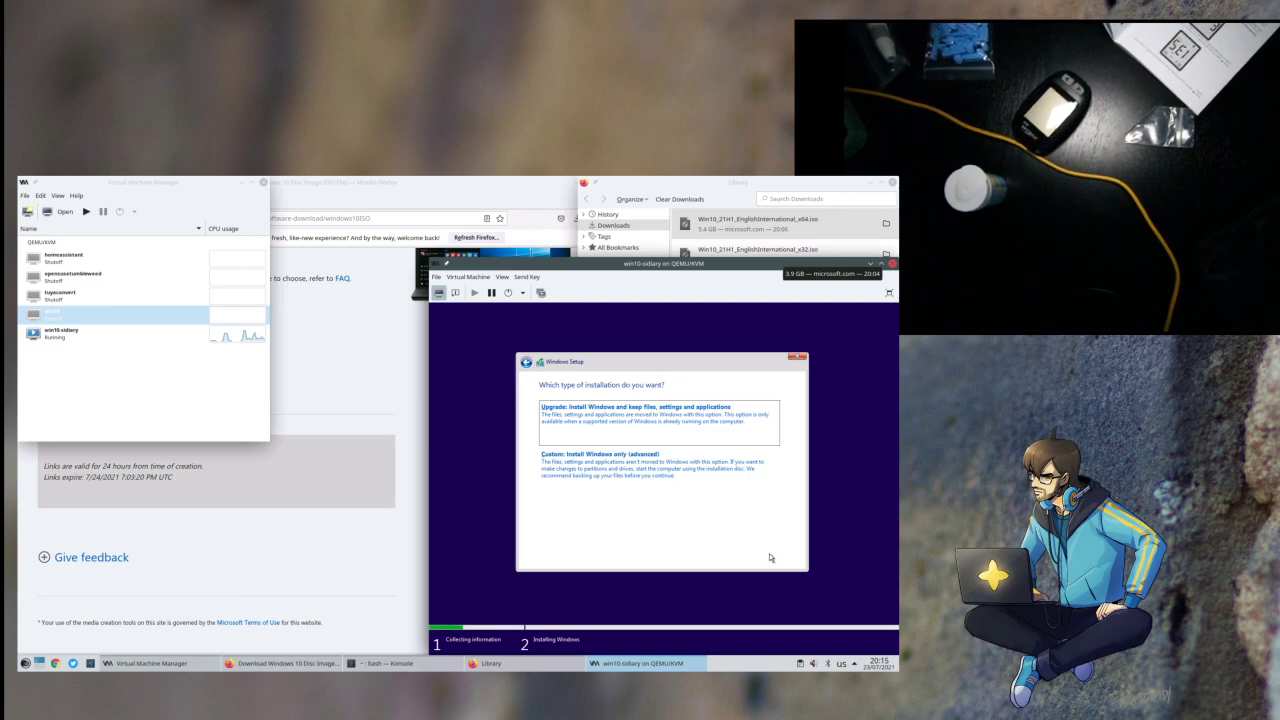
left_click(618, 468)
left_click(787, 559)
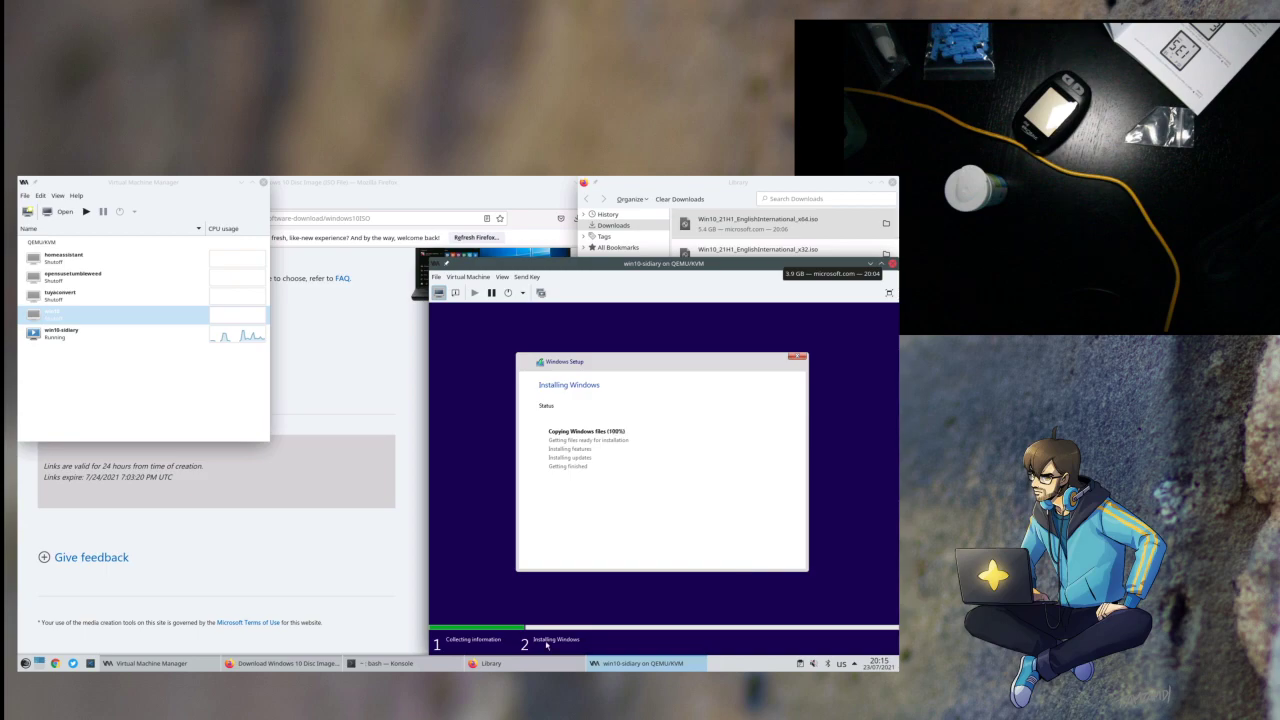
- Switch to Firefox, load the sidiary.com website and go to its software downloads page
left_click(370, 605)
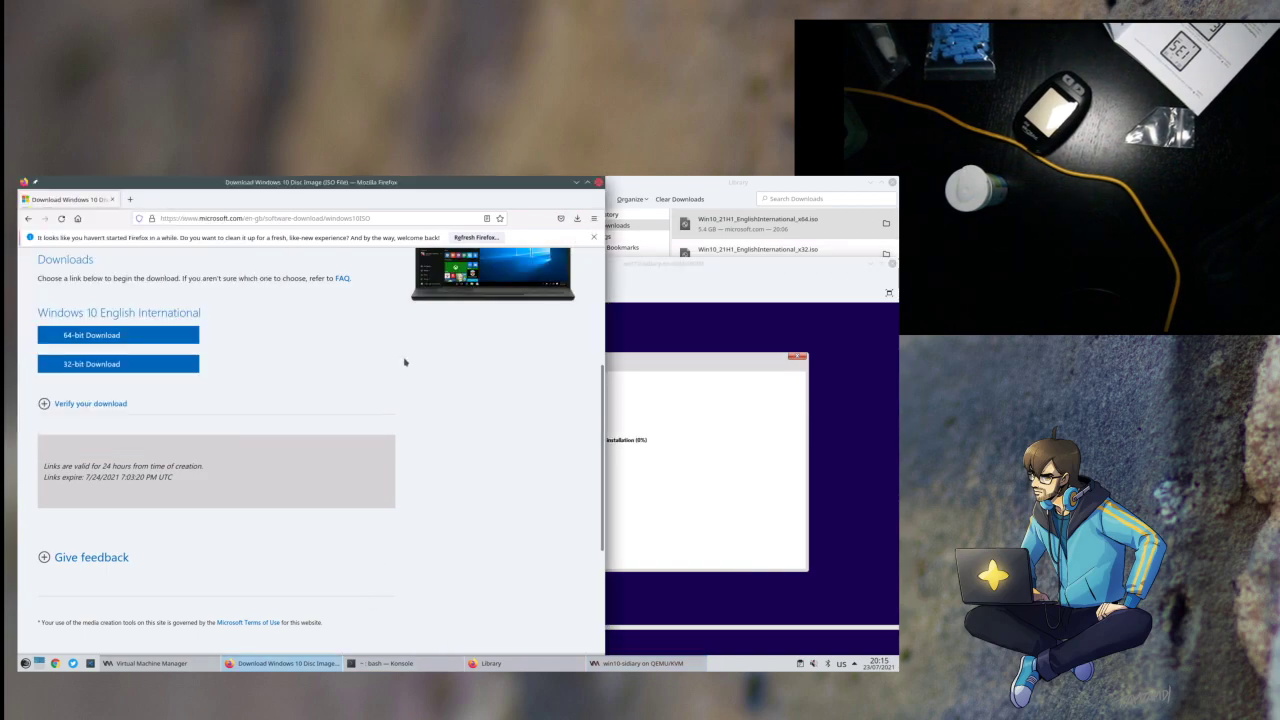
key("ctrl+l")
type("sidiary.co")
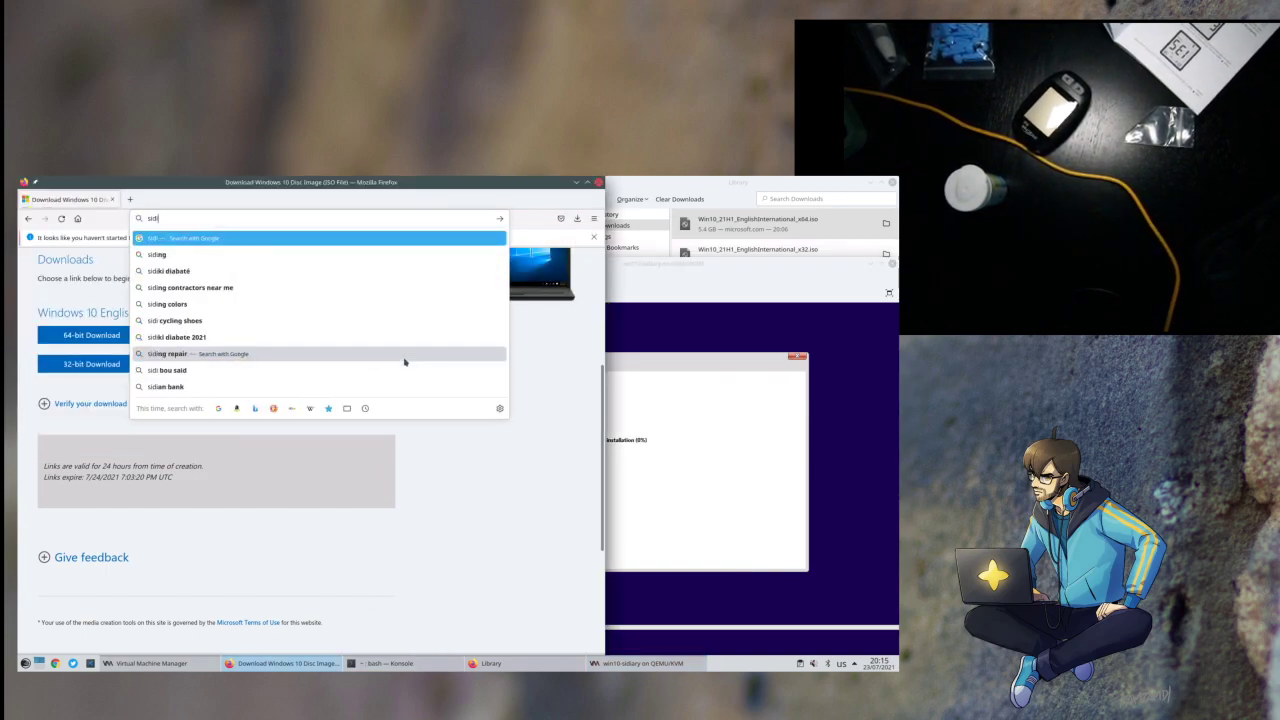
key("Return")
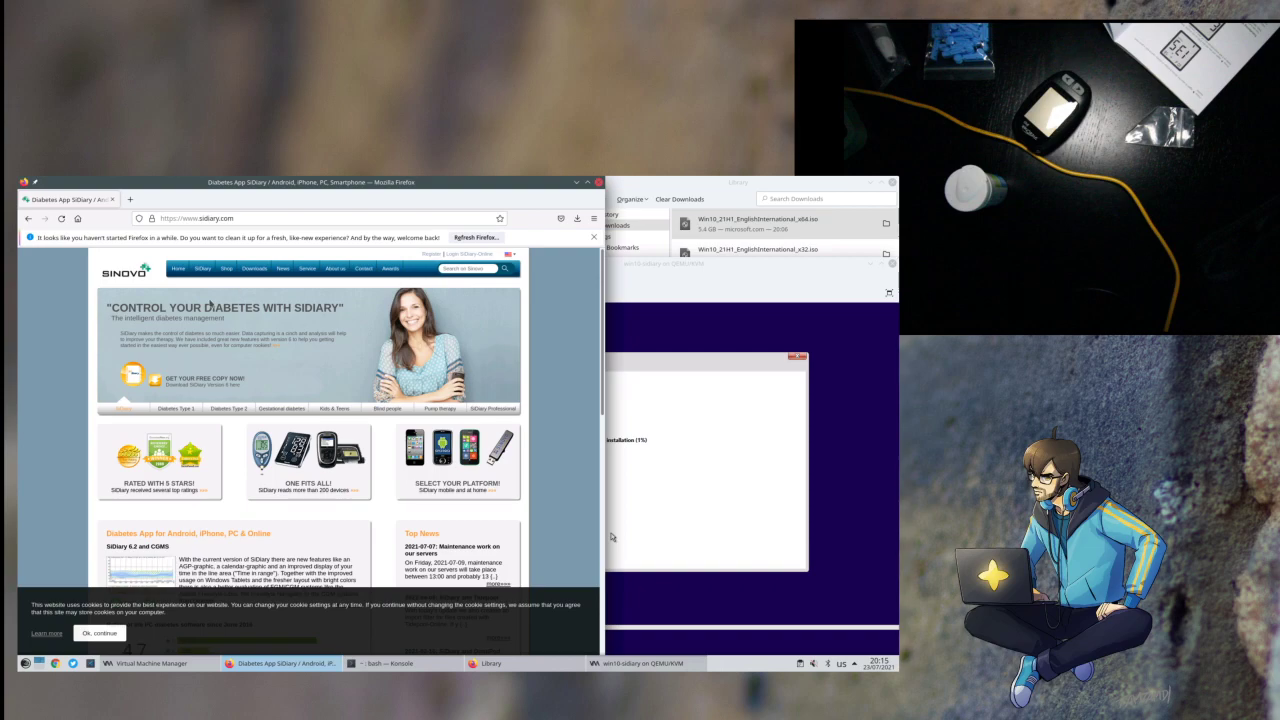
mouse_move(226, 268)
left_click(254, 268)
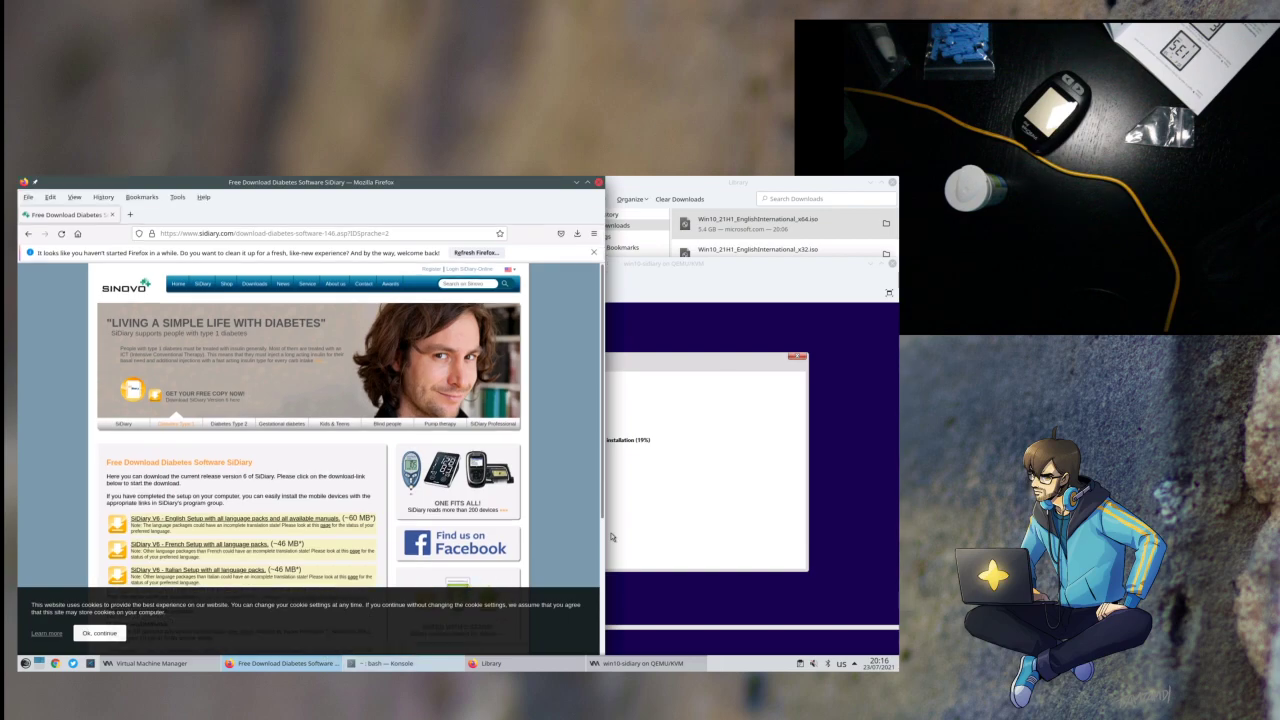
key("alt+Tab")
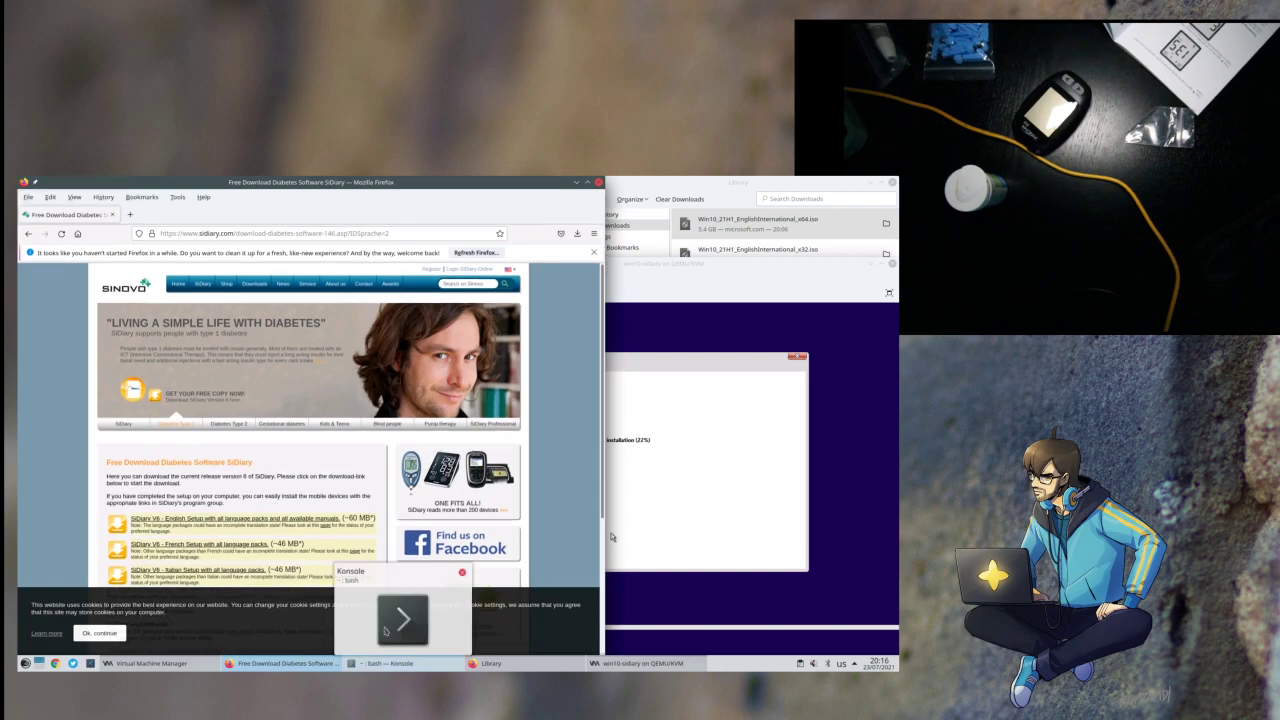
key("alt+Tab")
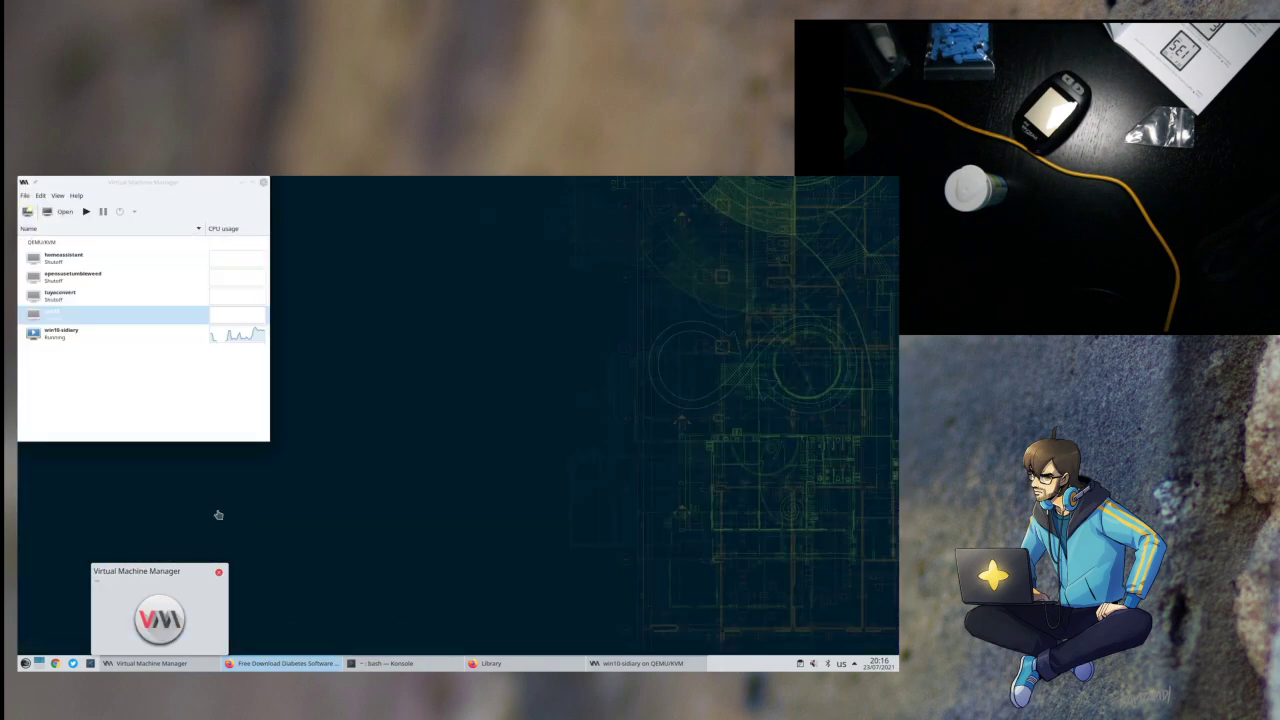
key("Escape")
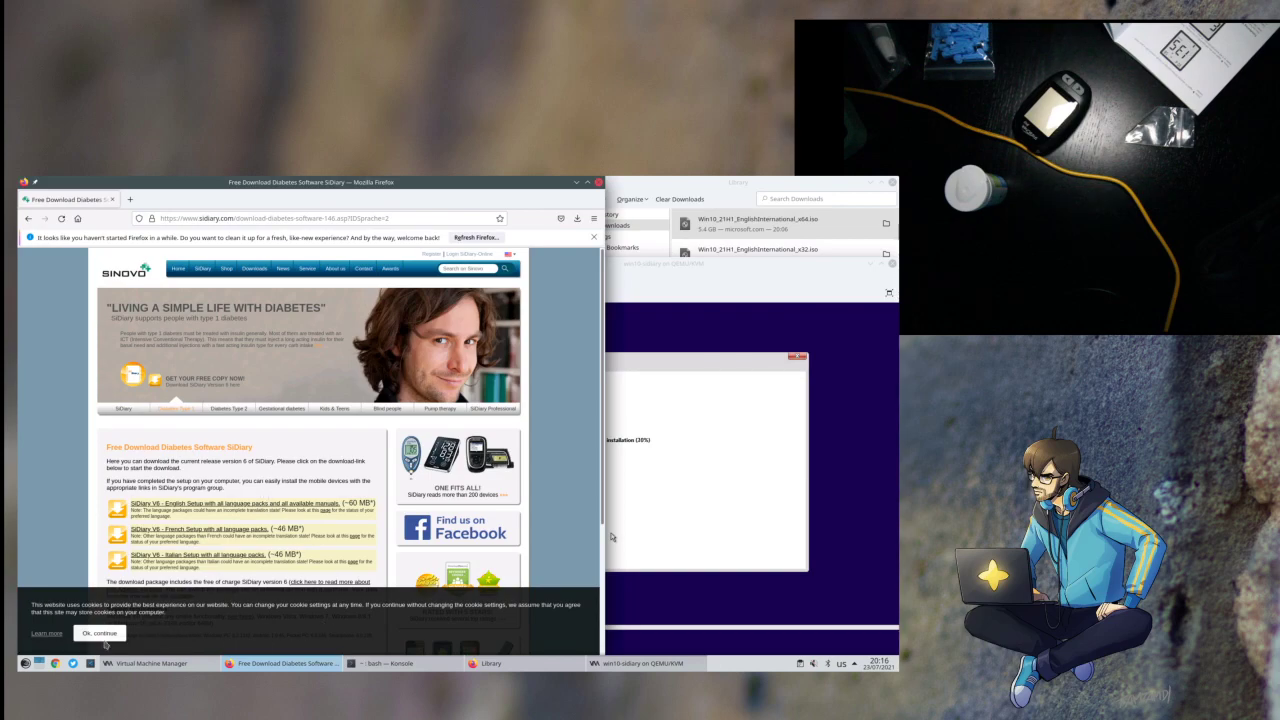
- Accept the cookie notice to save the SiDiary V6 English setup file, SiDiary6SetupEn.exe, and switch to the Konsole terminal
left_click(102, 635)
mouse_move(245, 273)
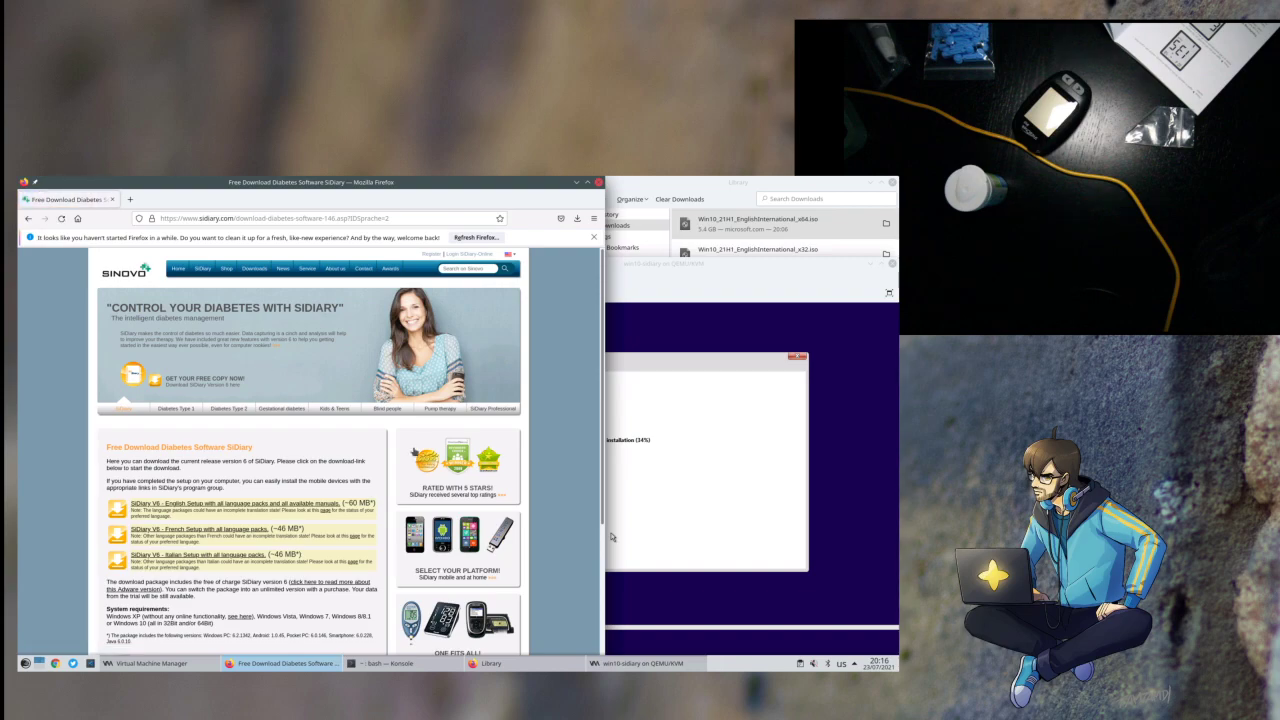
left_click(176, 505)
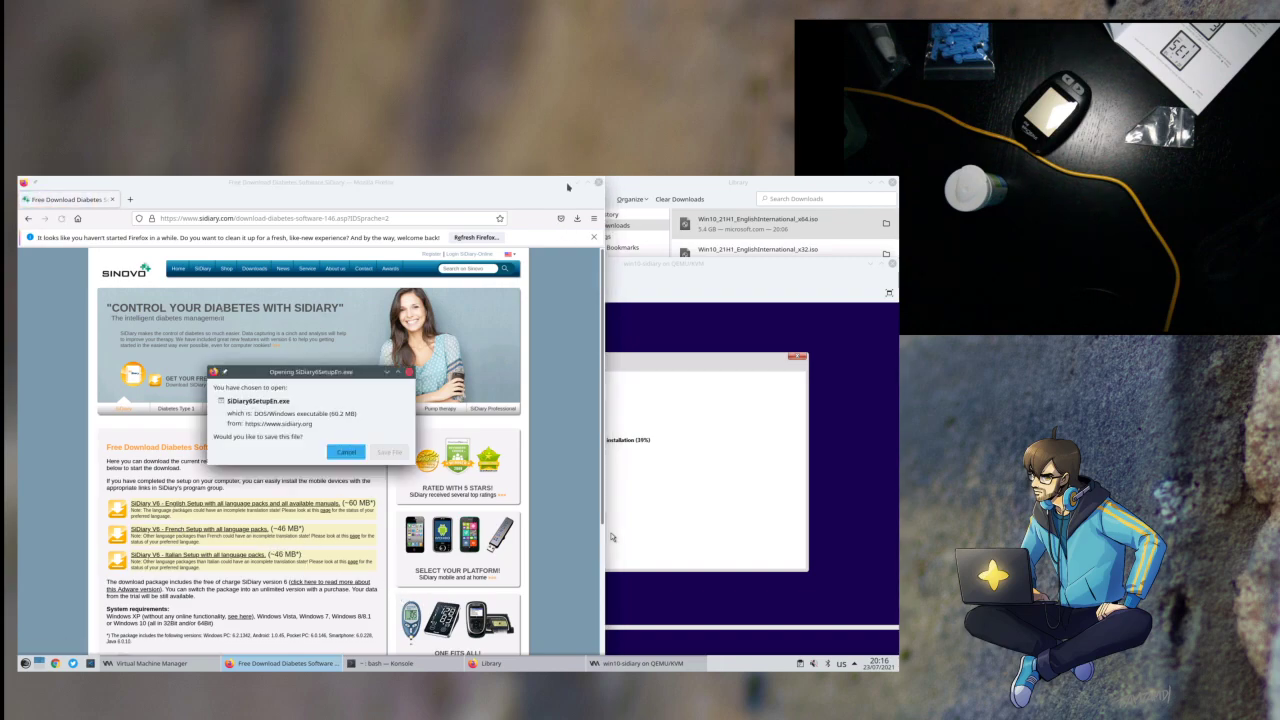
left_click(388, 452)
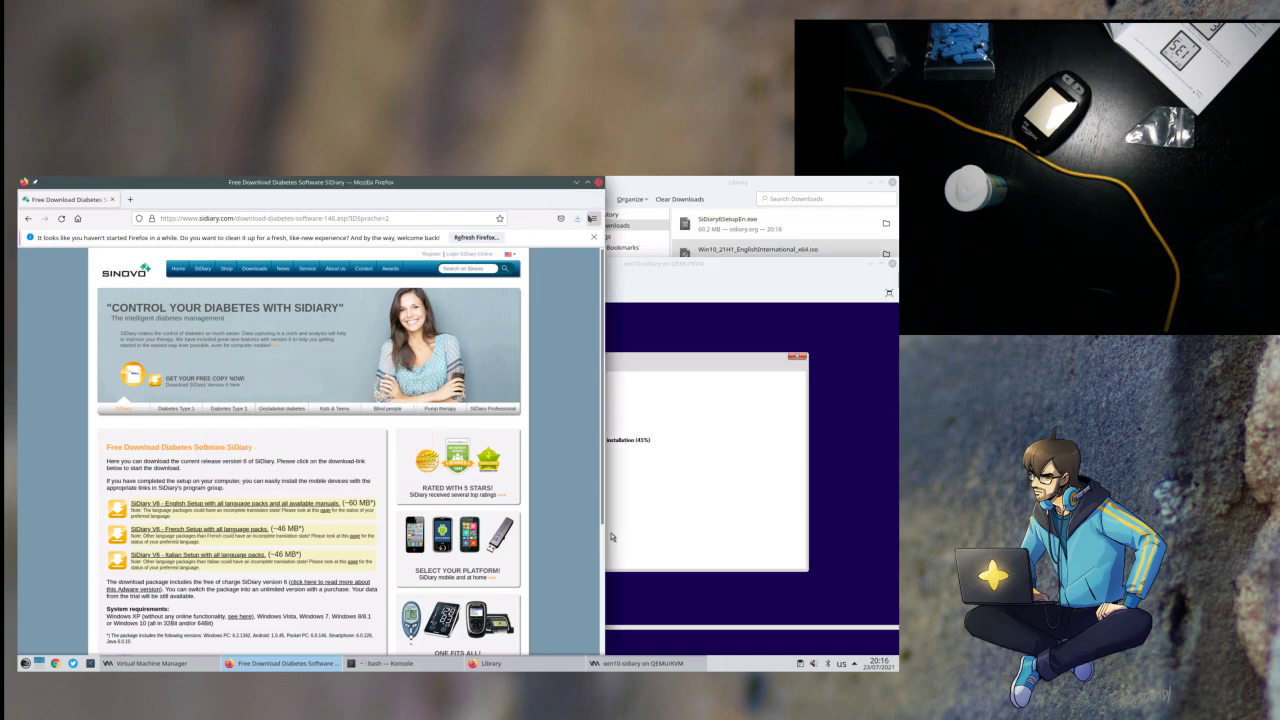
left_click(577, 218)
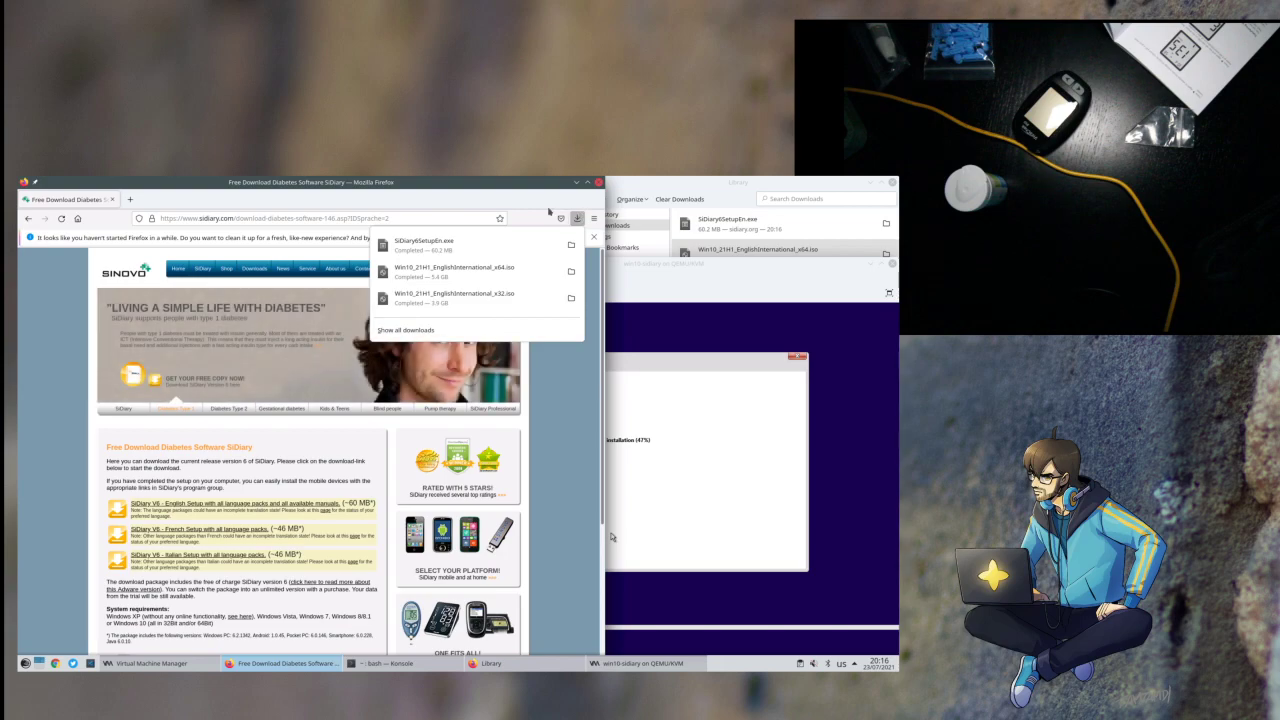
left_click(576, 182)
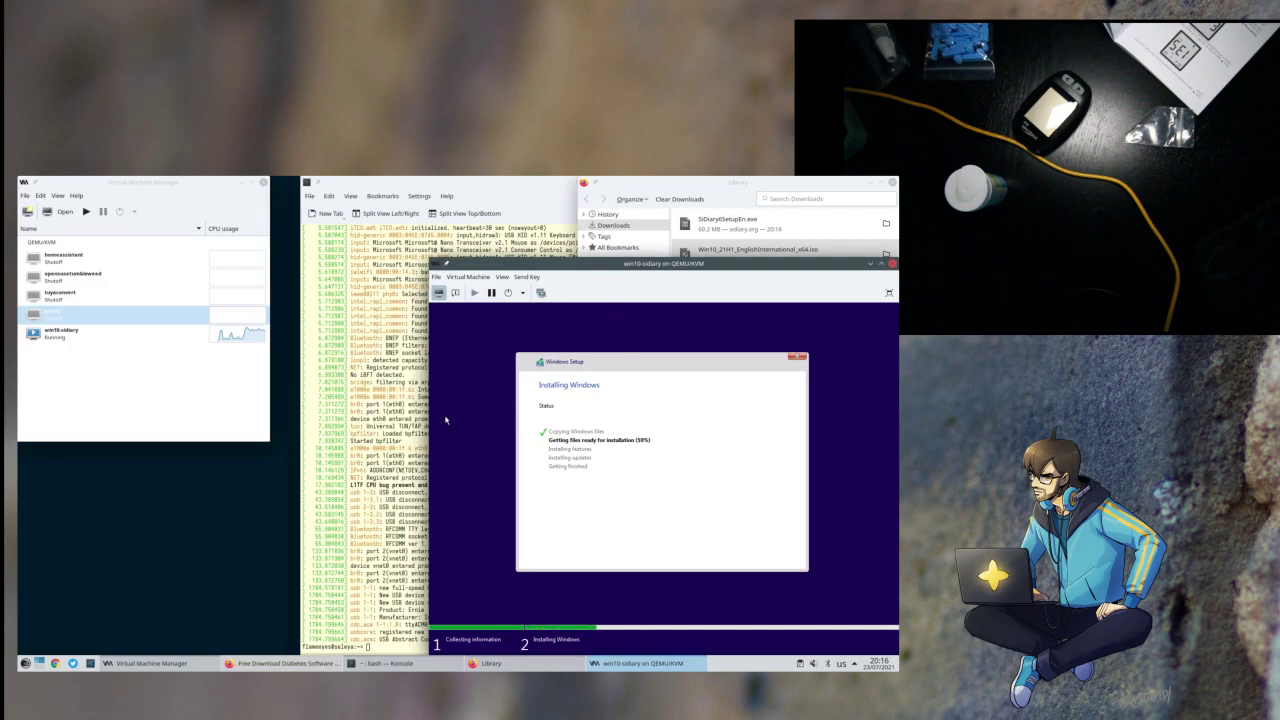
left_click(426, 588)
type("mkdir")
key("ctrl+c")
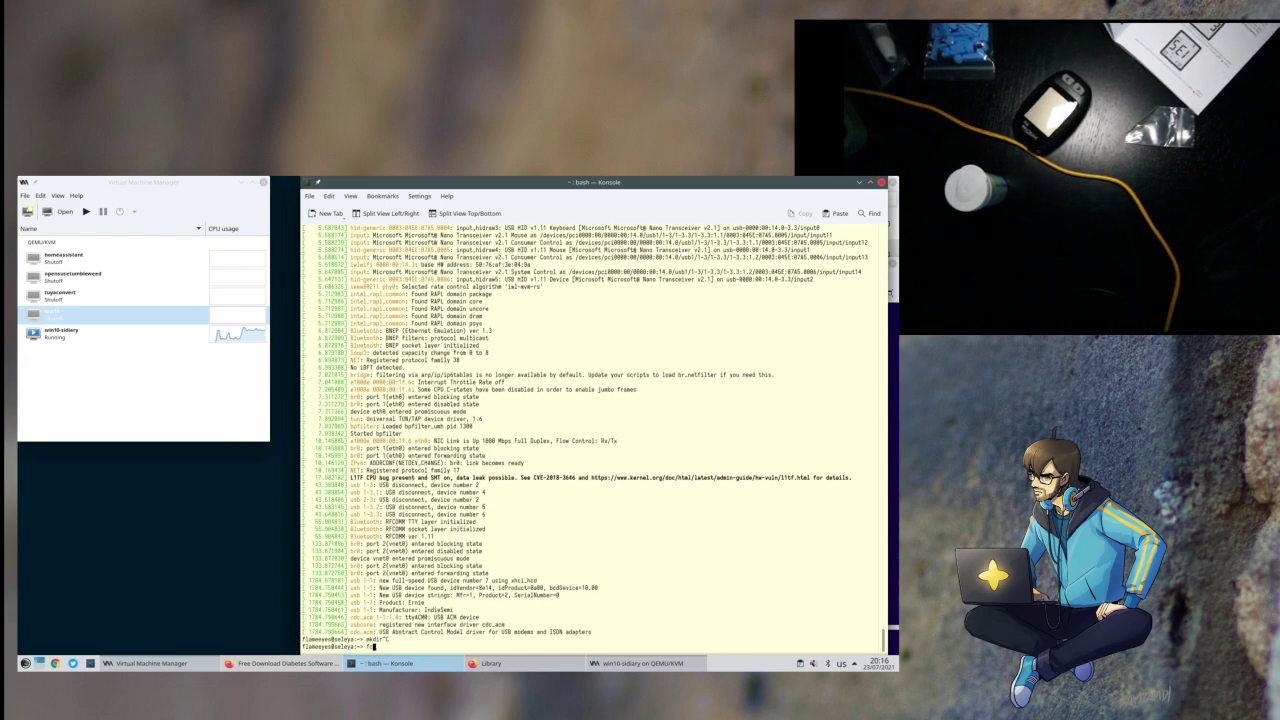
type("ftr")
key("ctrl+c")
type("truncate -s ")
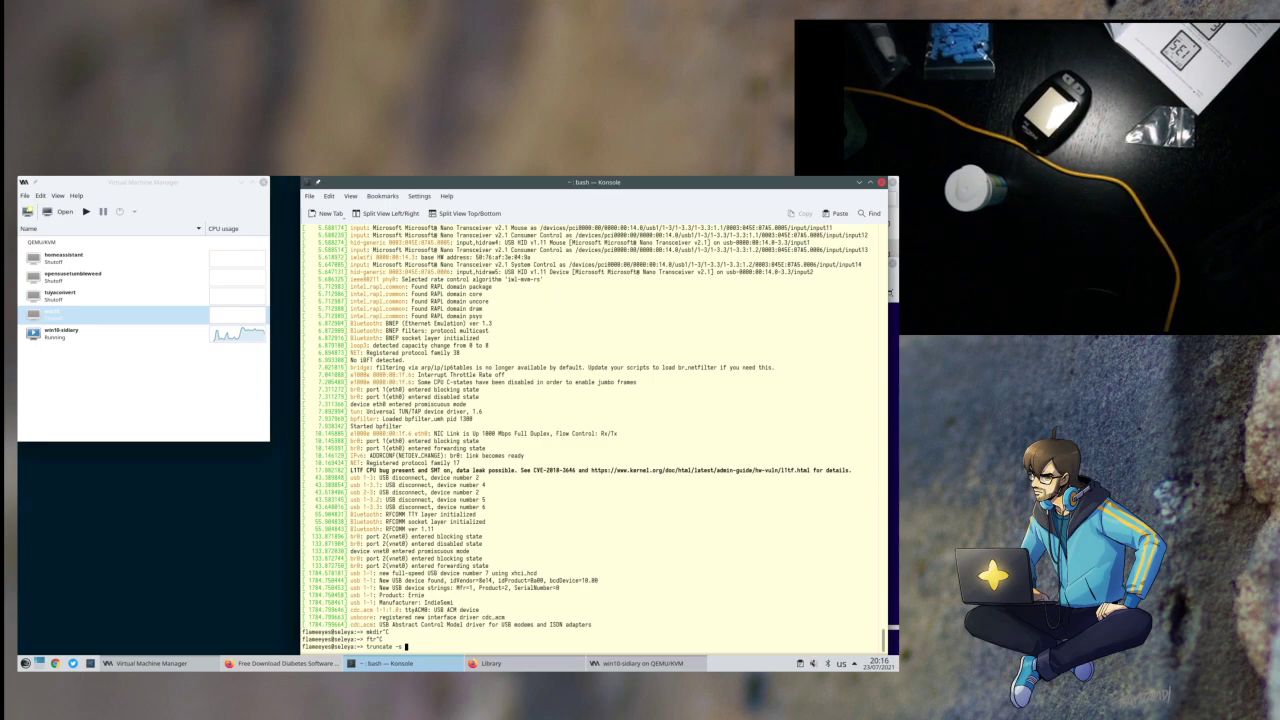
type("120M")
key("ctrl+c")
- List the contents of the home directory in the terminal
type("ls")
key("Return")
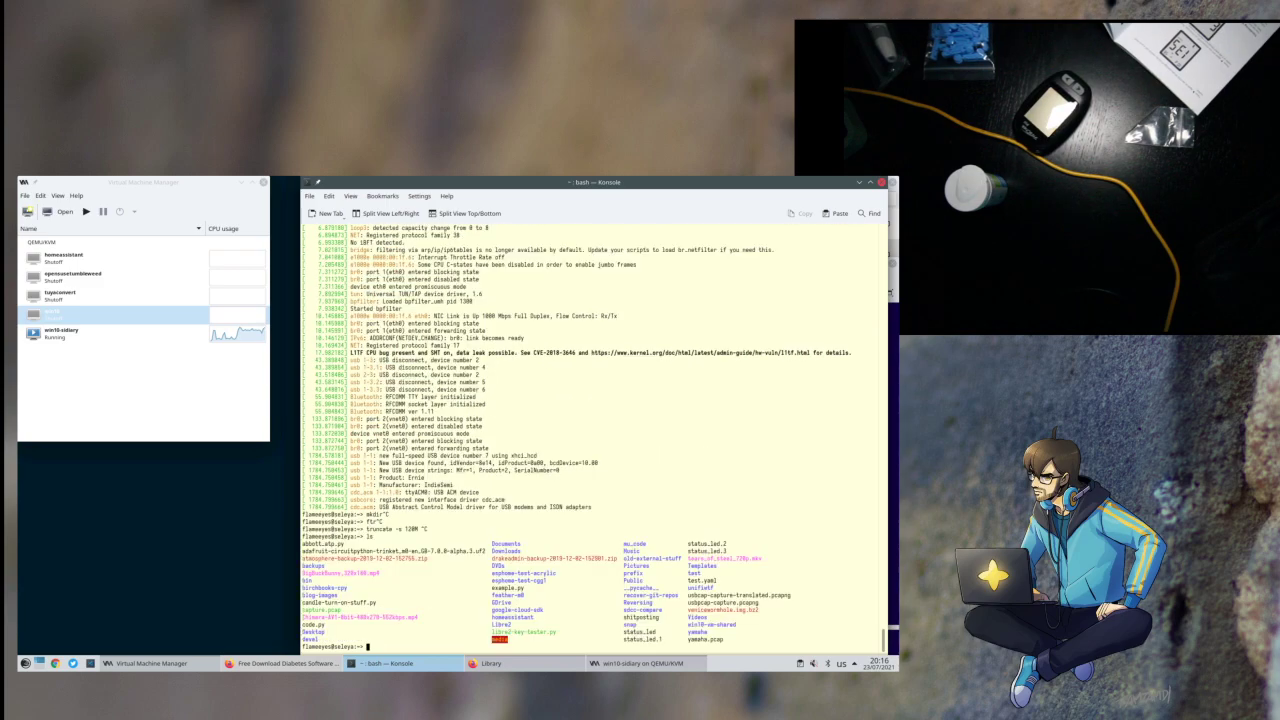